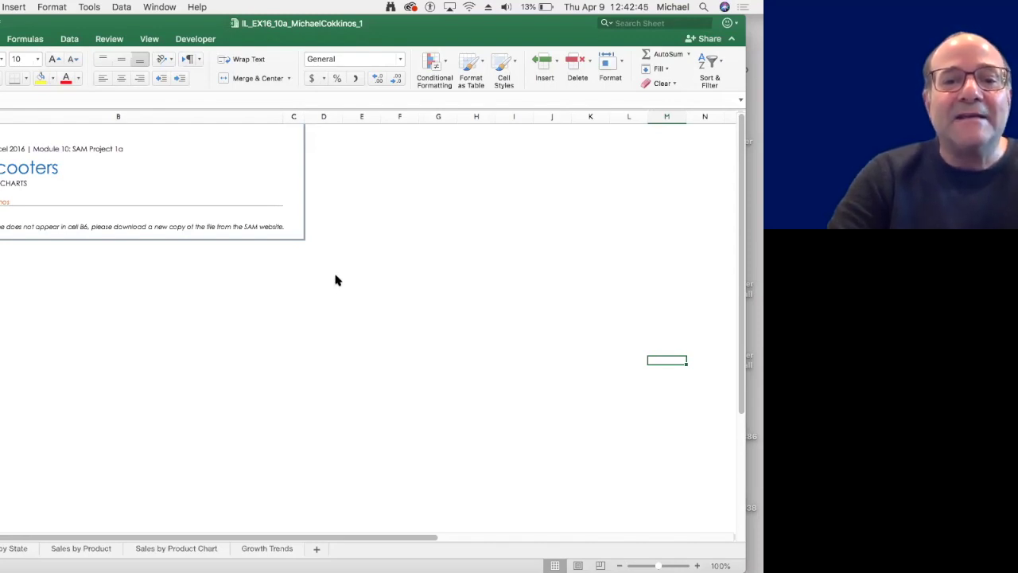
pyautogui.click(325, 281)
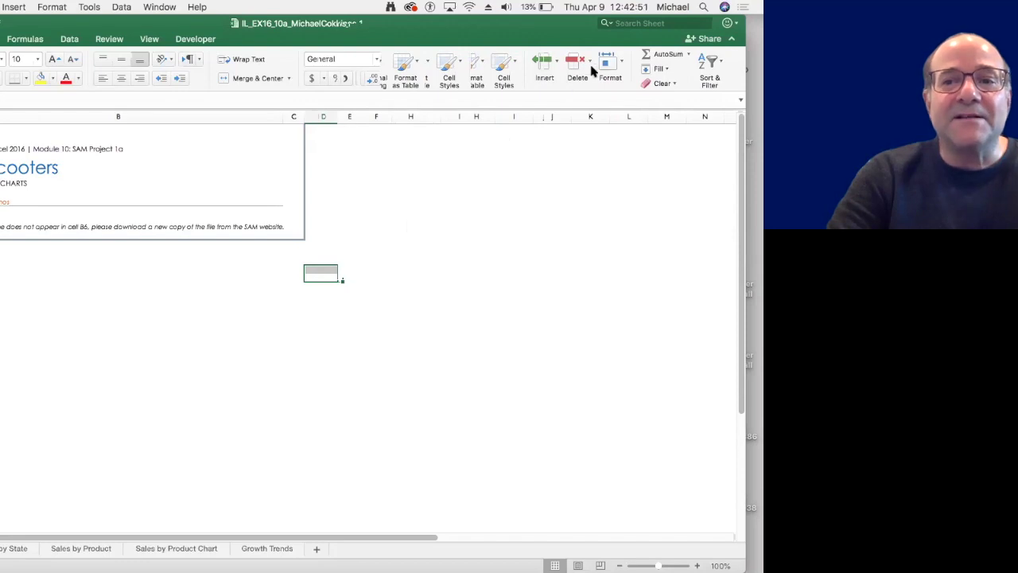
pyautogui.click(230, 327)
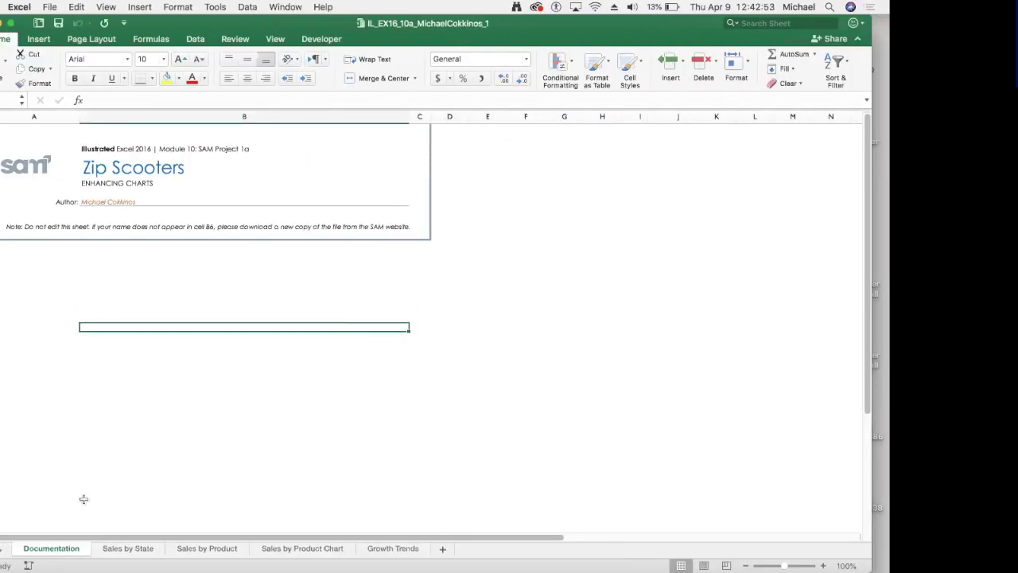
# Step: Open the Sales by State sheet and examine which cell ranges feed its pie chart and two column charts
pyautogui.click(109, 548)
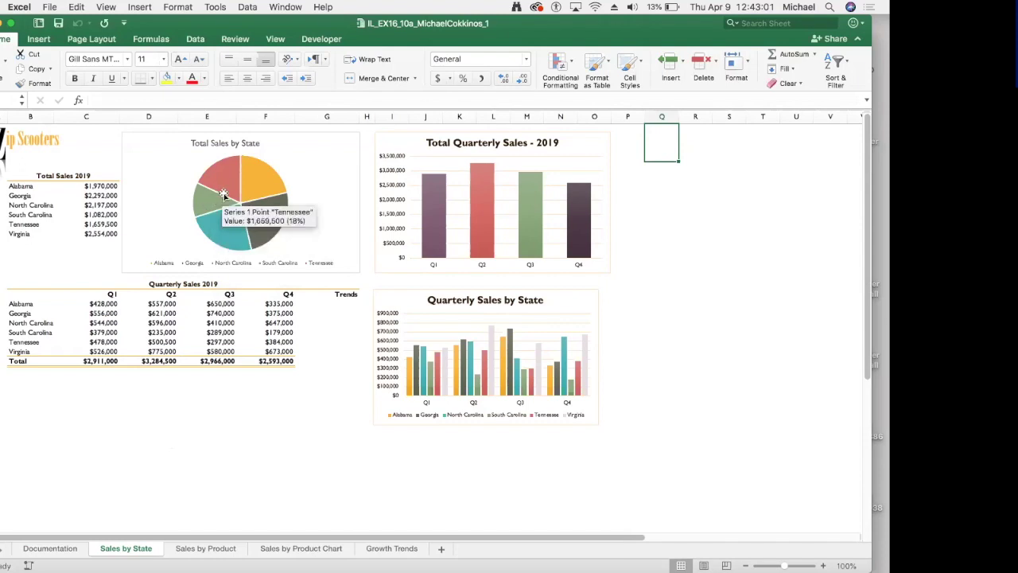
pyautogui.click(224, 193)
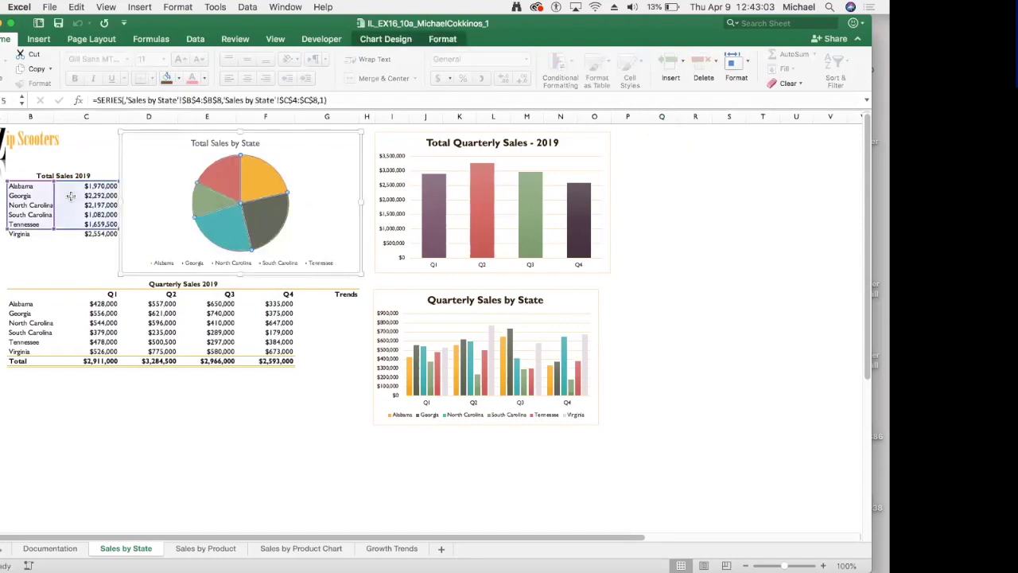
pyautogui.click(423, 195)
pyautogui.click(426, 195)
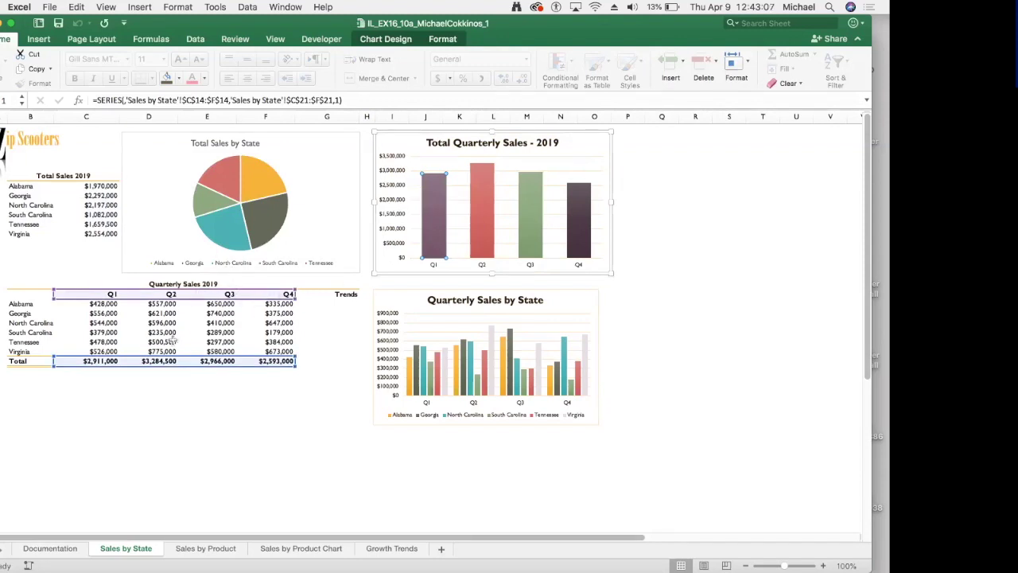
pyautogui.click(472, 327)
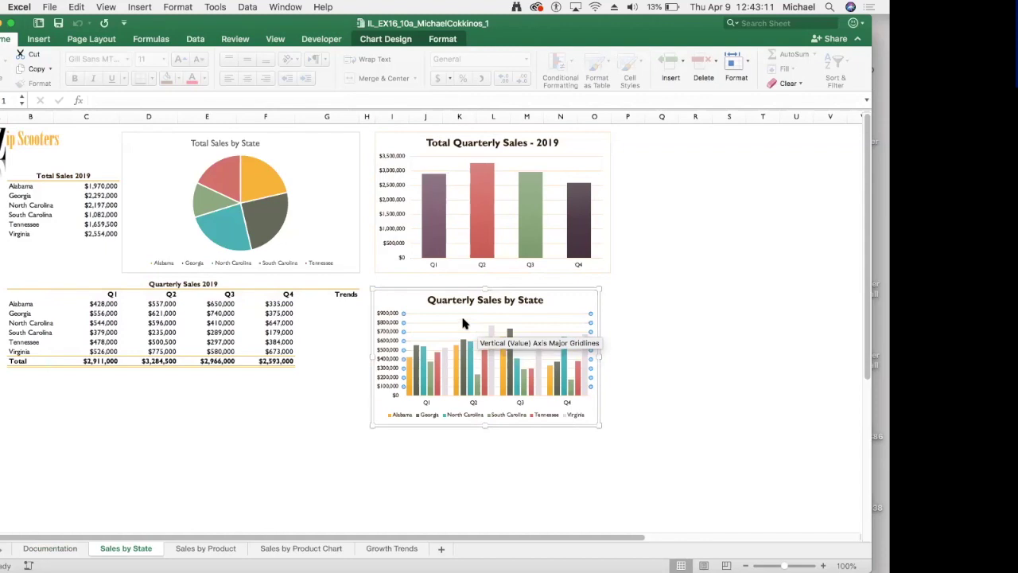
pyautogui.click(420, 310)
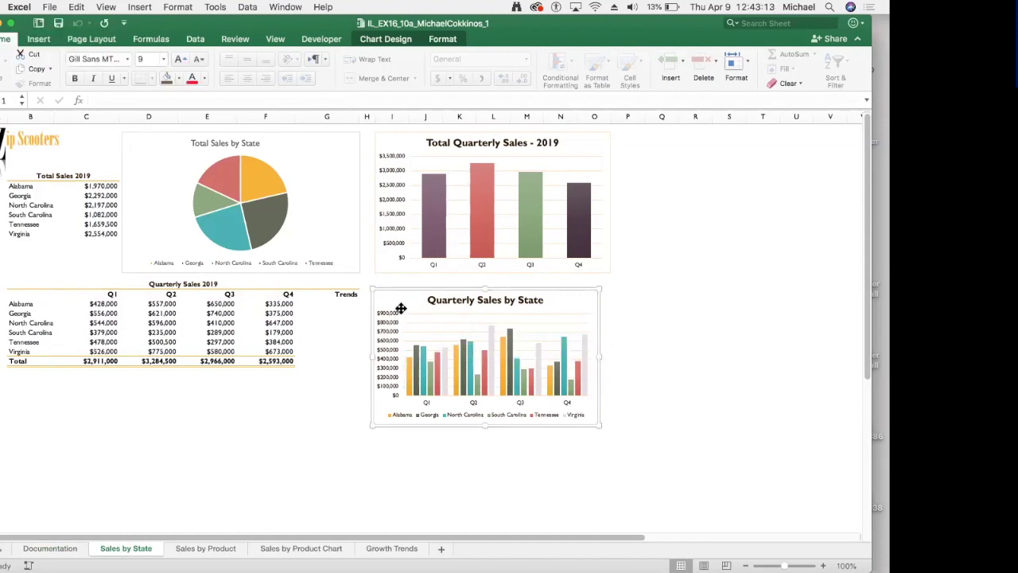
pyautogui.doubleClick(401, 308)
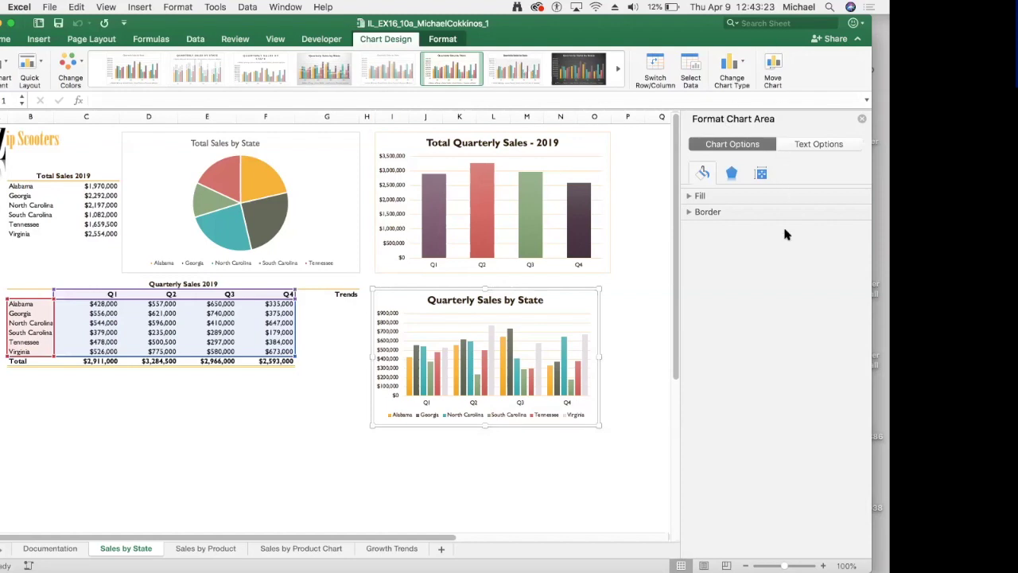
pyautogui.click(739, 62)
pyautogui.moveTo(740, 85)
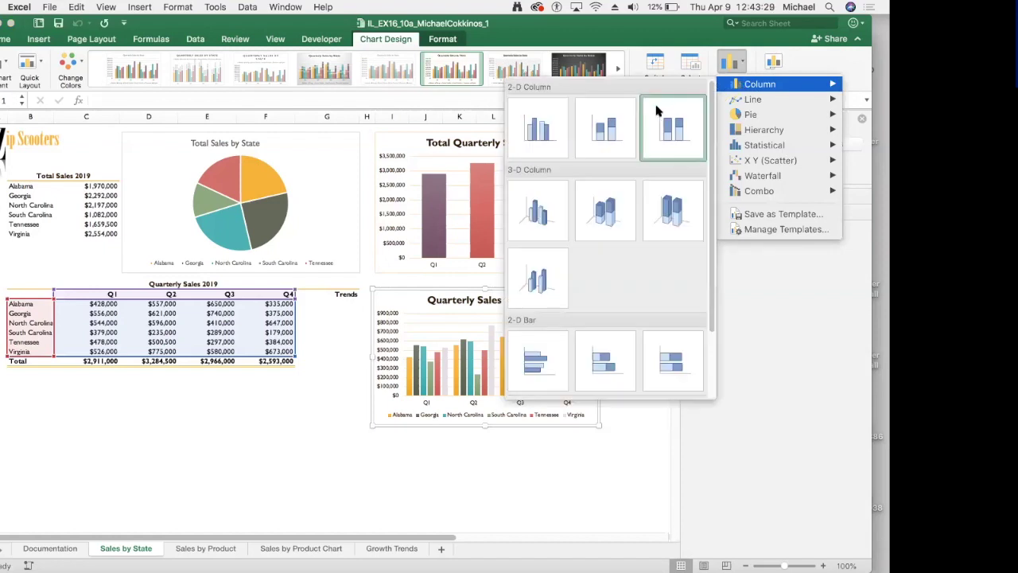
pyautogui.moveTo(726, 101)
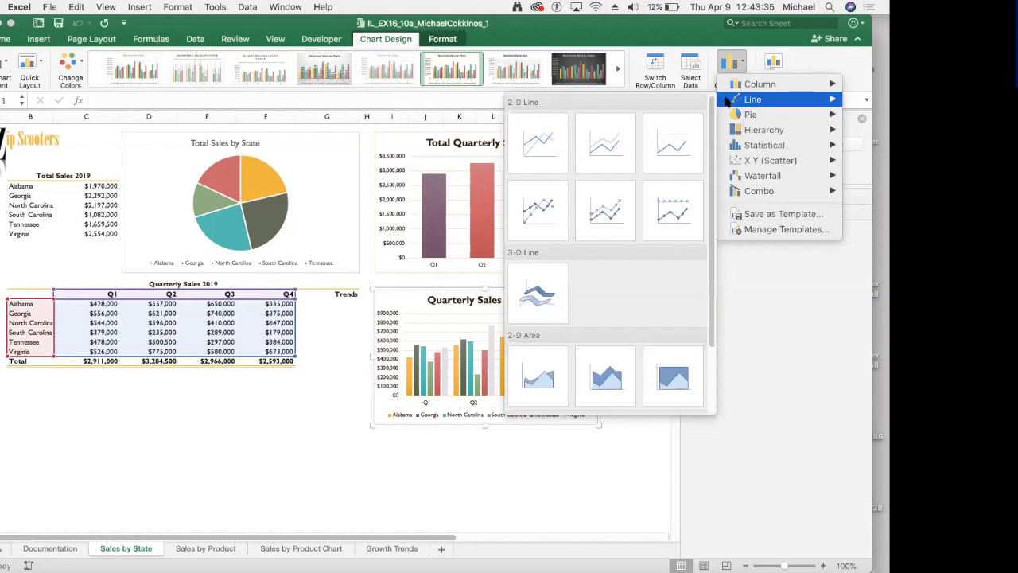
pyautogui.moveTo(733, 130)
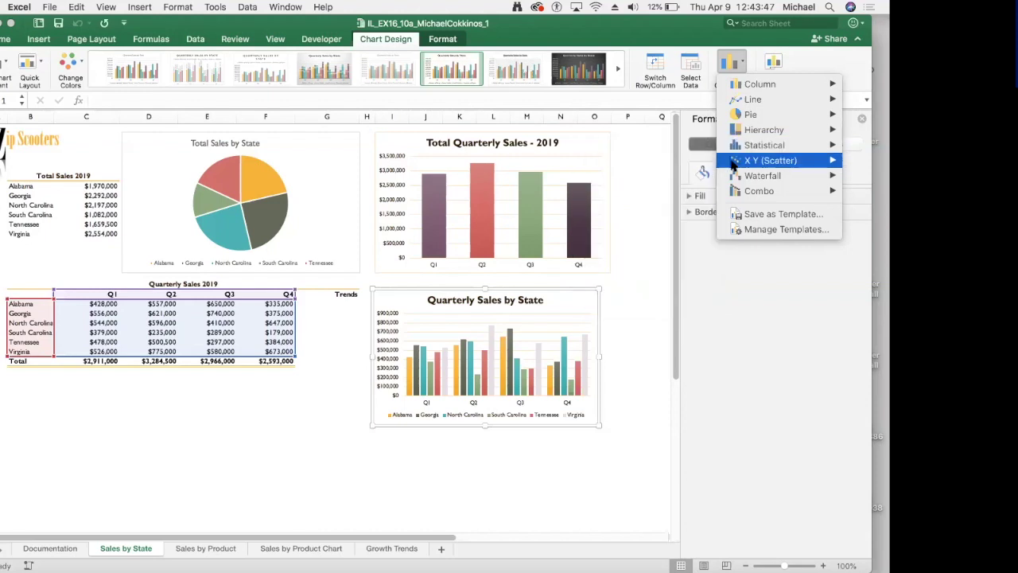
pyautogui.moveTo(733, 192)
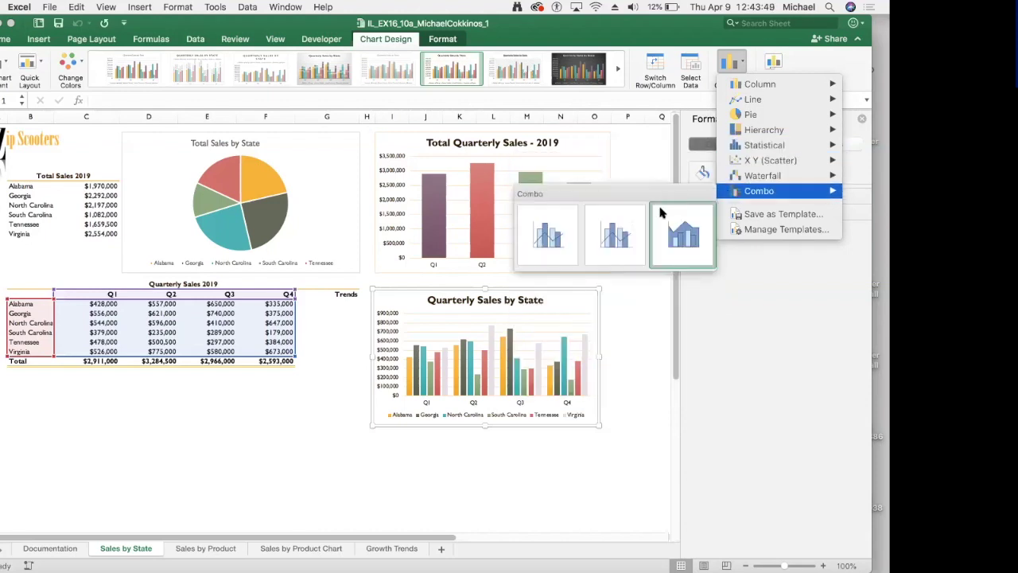
pyautogui.click(753, 410)
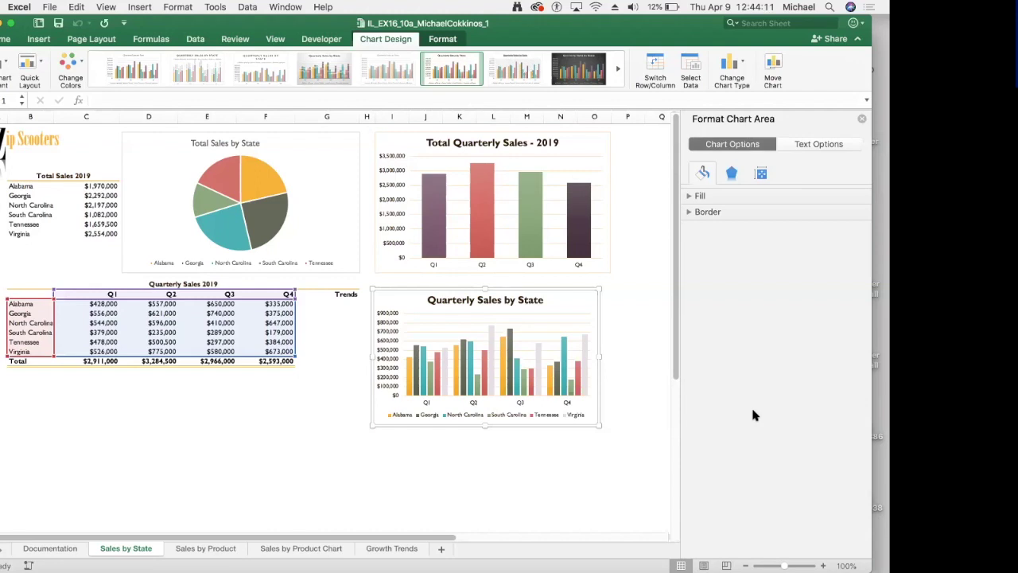
# Step: Change the Total Sales by State pie chart to a 2-D clustered column chart
pyautogui.click(305, 170)
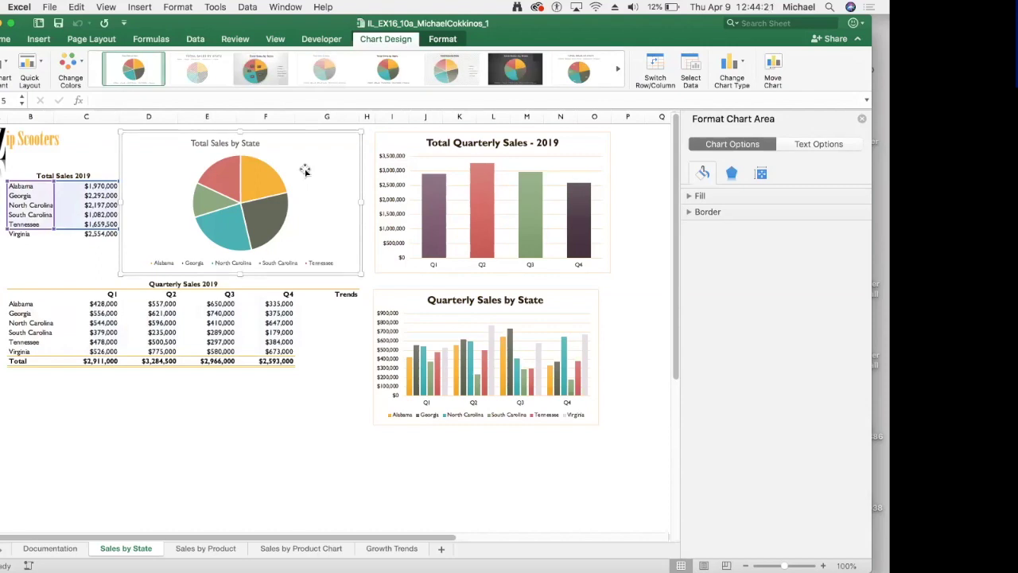
pyautogui.click(432, 41)
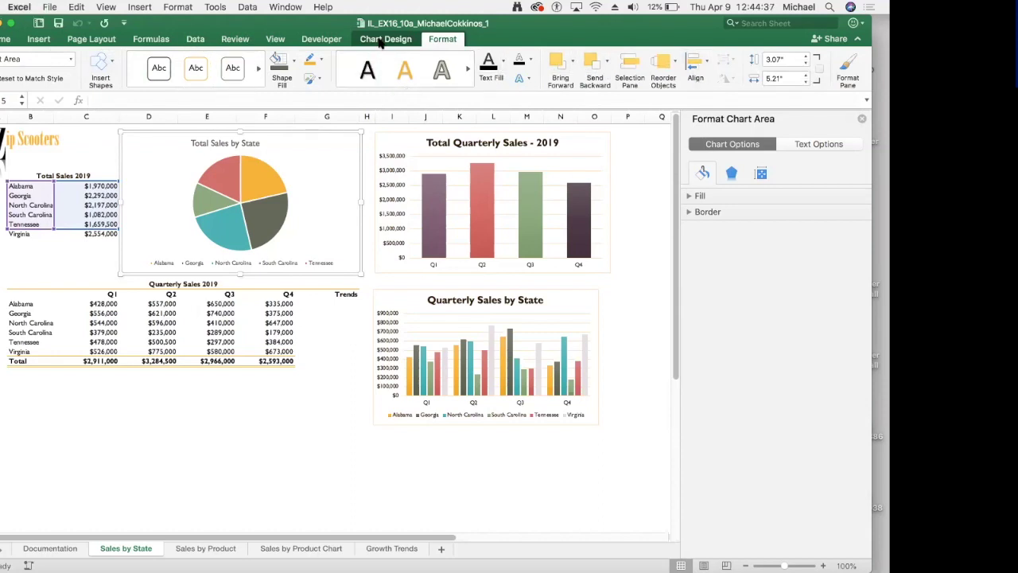
pyautogui.click(384, 40)
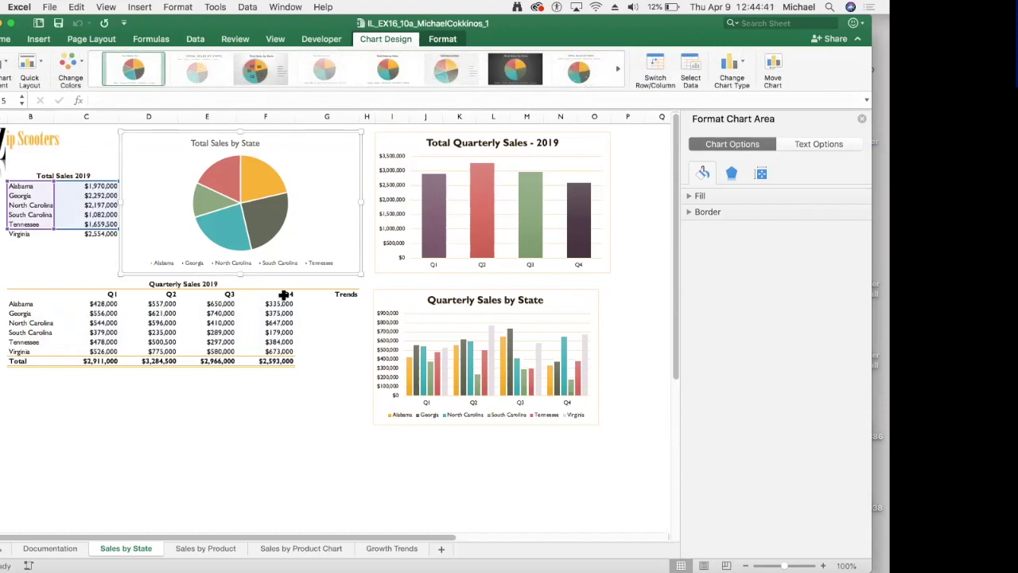
pyautogui.click(726, 73)
pyautogui.moveTo(756, 83)
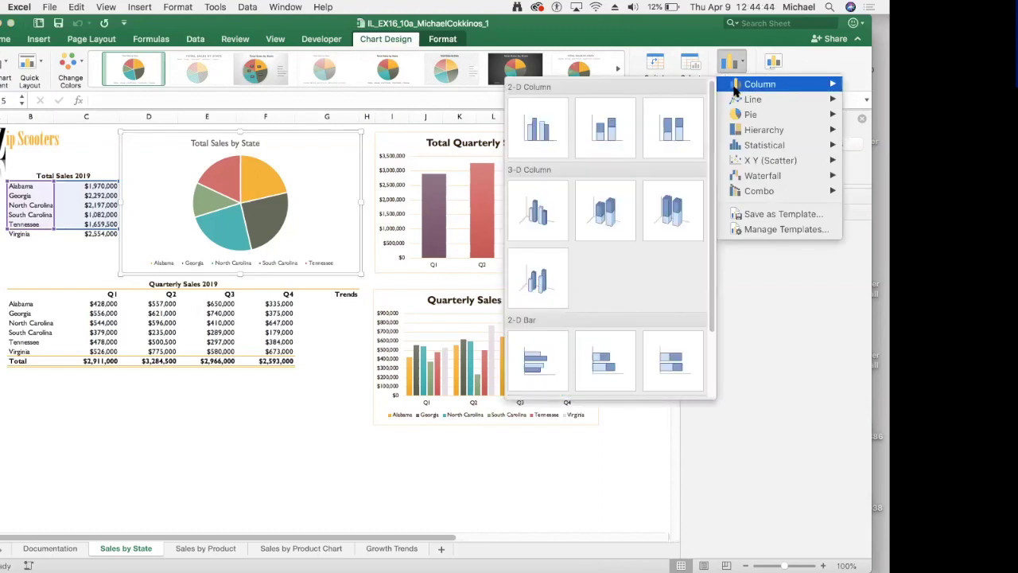
pyautogui.click(533, 125)
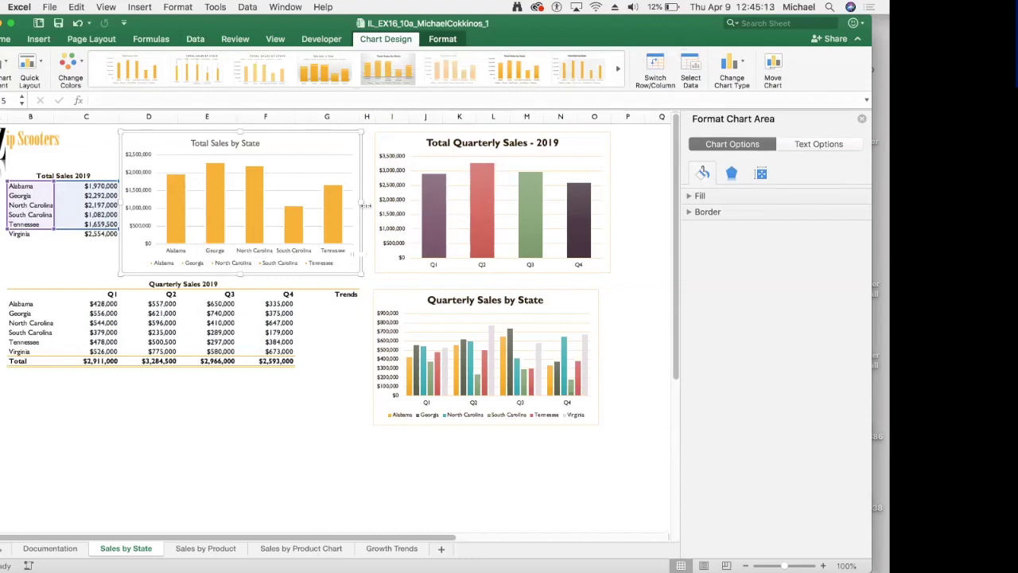
# Step: Extend the Total Sales by State chart's data range to B4:C9 to include Virginia, and apply chart Style 6
pyautogui.click(689, 70)
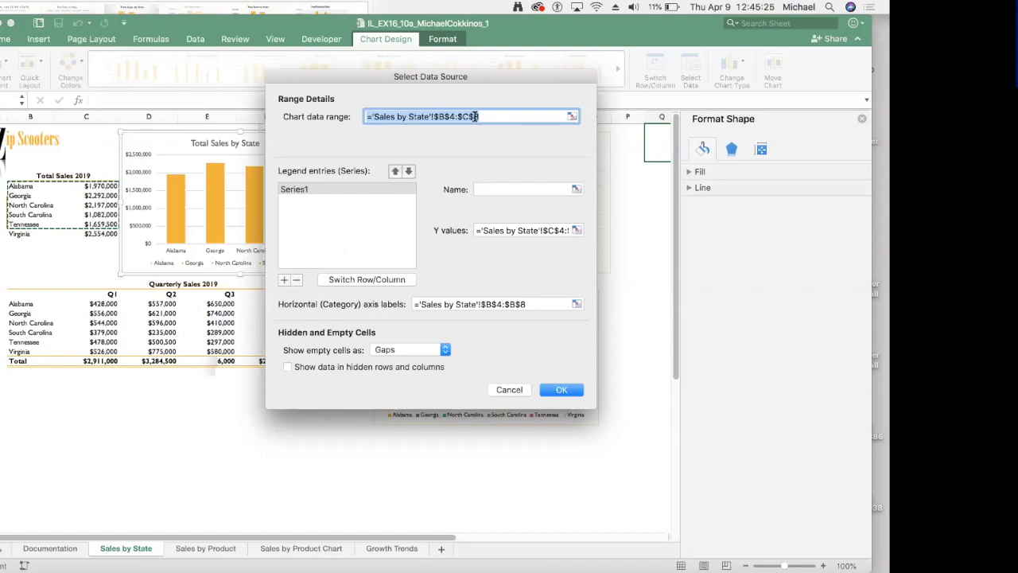
pyautogui.click(475, 117)
pyautogui.press('BackSpace')
pyautogui.write('9')
pyautogui.click(555, 393)
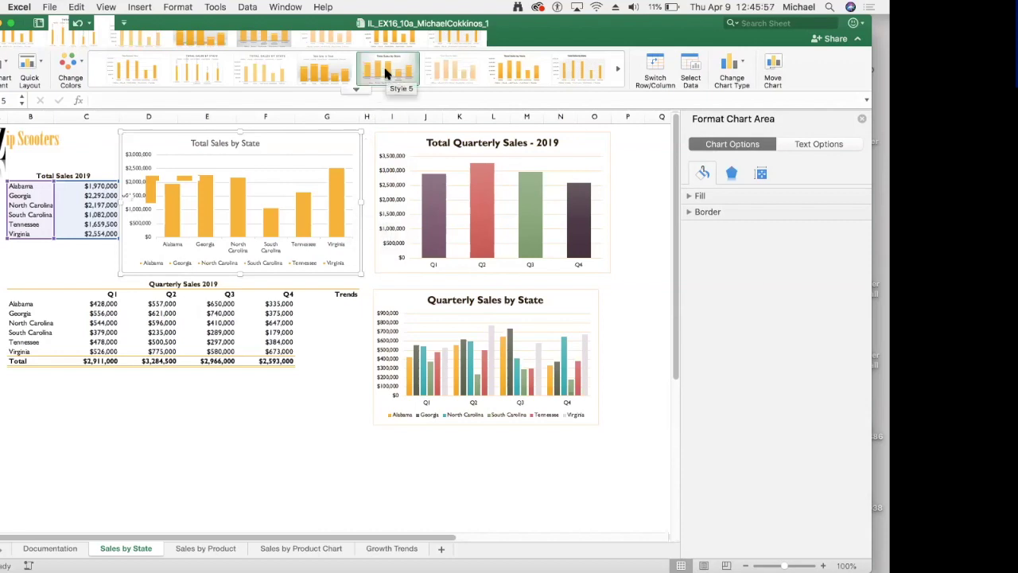
pyautogui.click(444, 68)
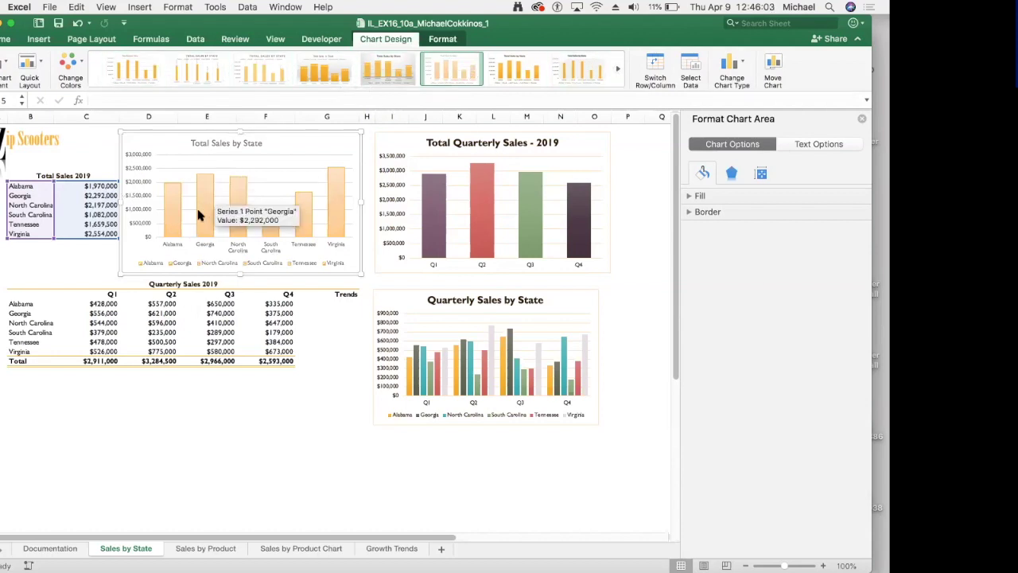
# Step: Fill only the Alabama column of the Total Sales by State chart with the solid red theme color
pyautogui.click(173, 207)
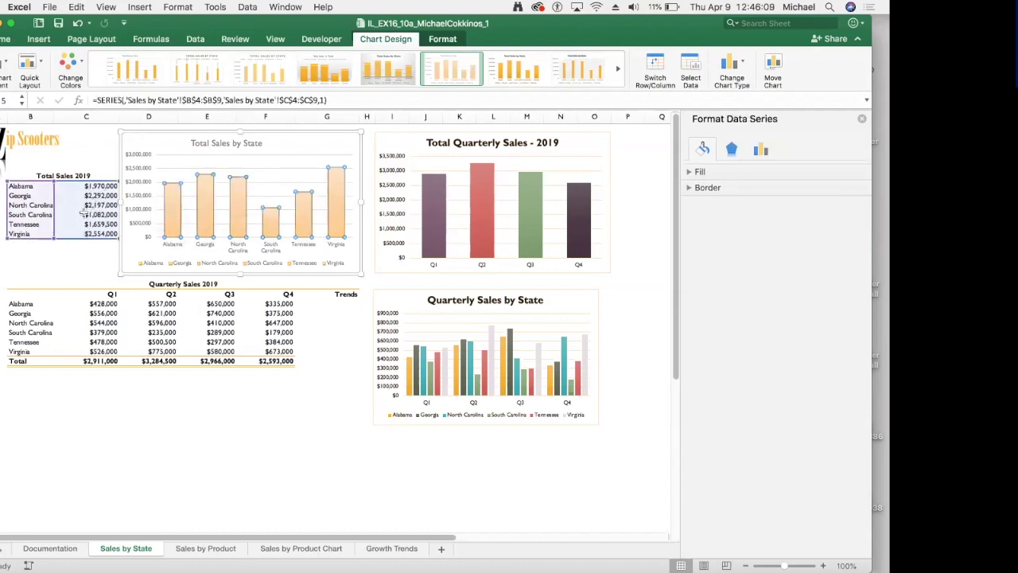
pyautogui.moveTo(163, 205)
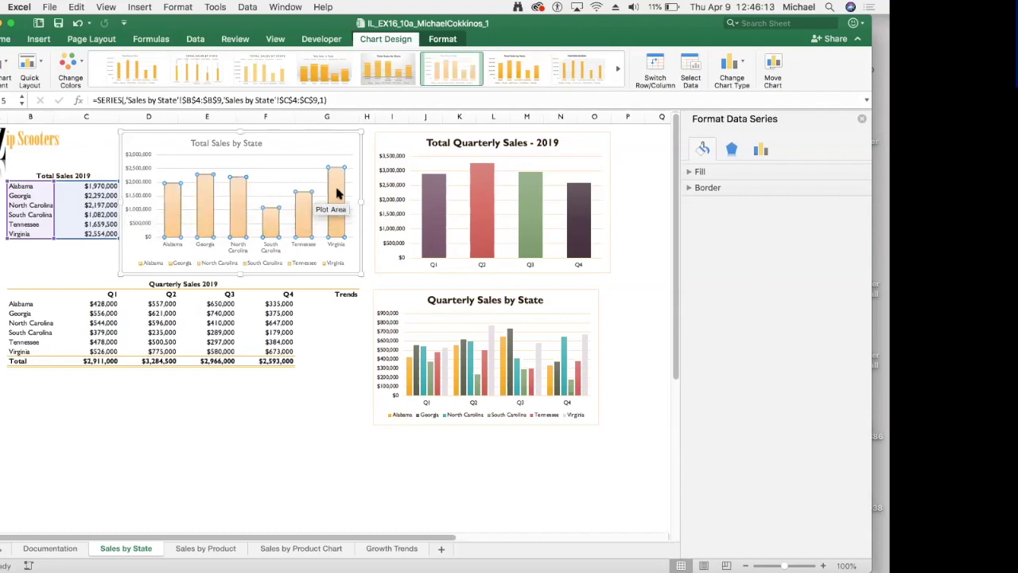
pyautogui.click(171, 221)
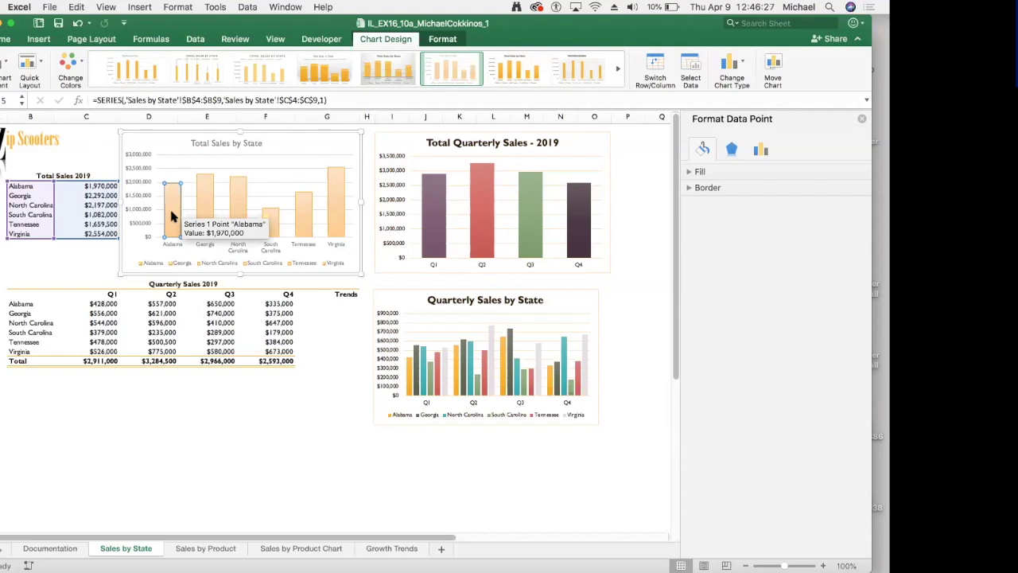
pyautogui.rightClick(171, 216)
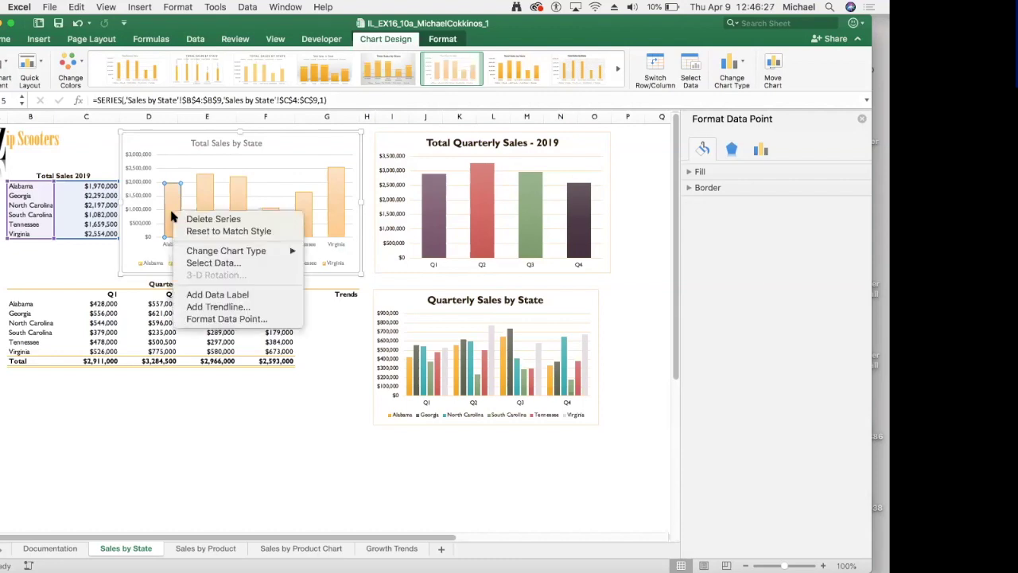
pyautogui.click(205, 319)
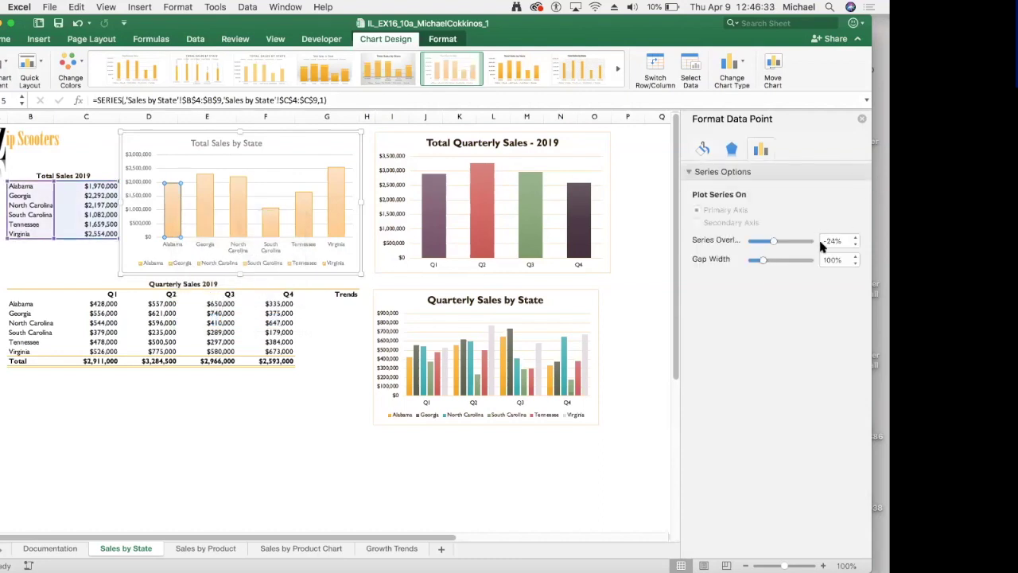
pyautogui.click(705, 148)
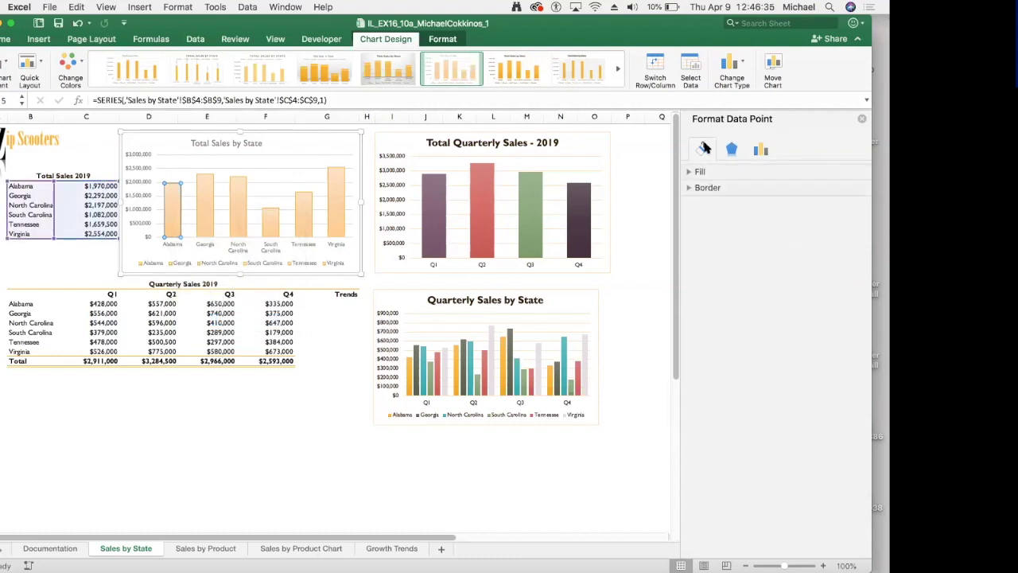
pyautogui.click(689, 173)
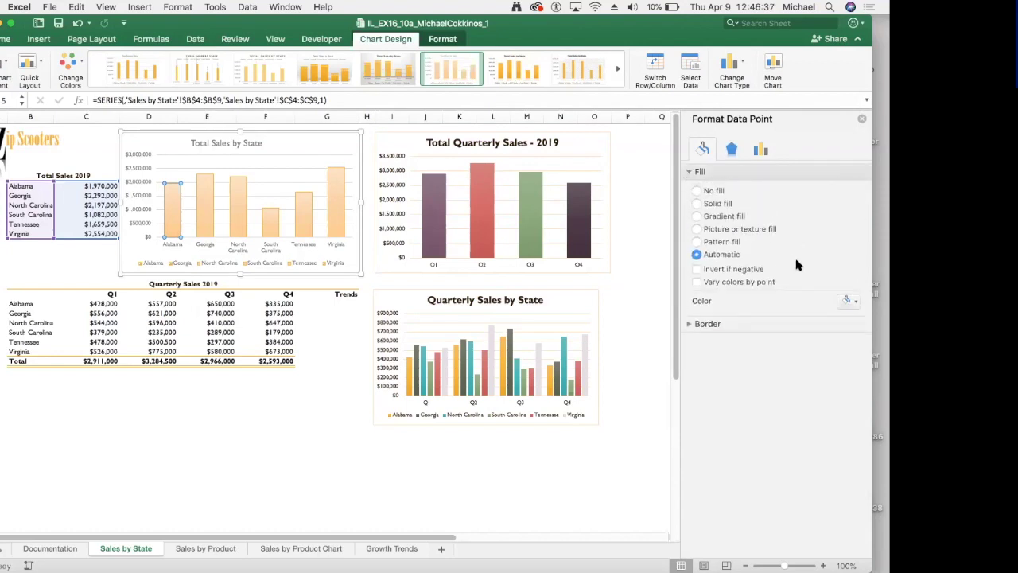
pyautogui.click(857, 302)
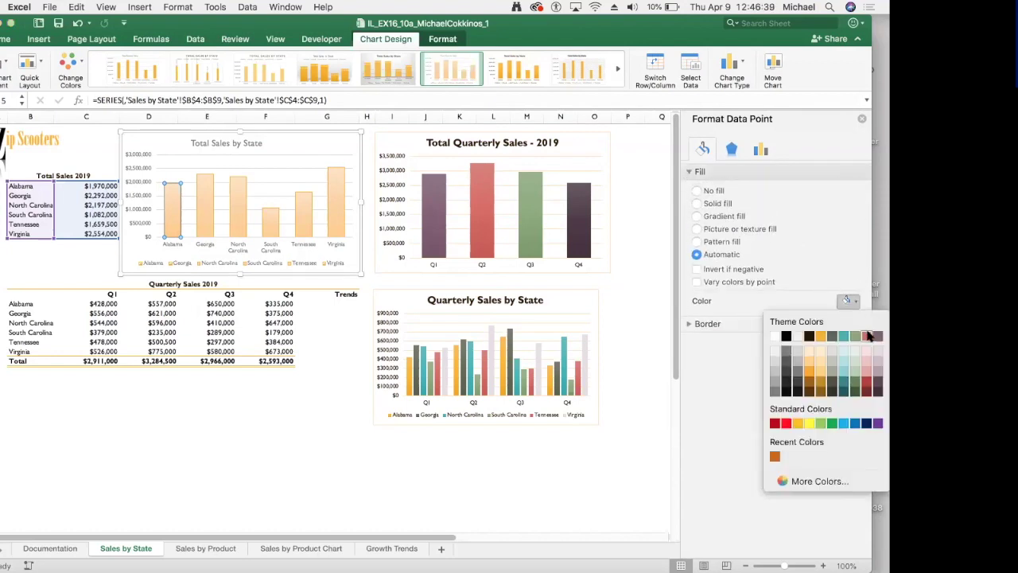
pyautogui.click(869, 336)
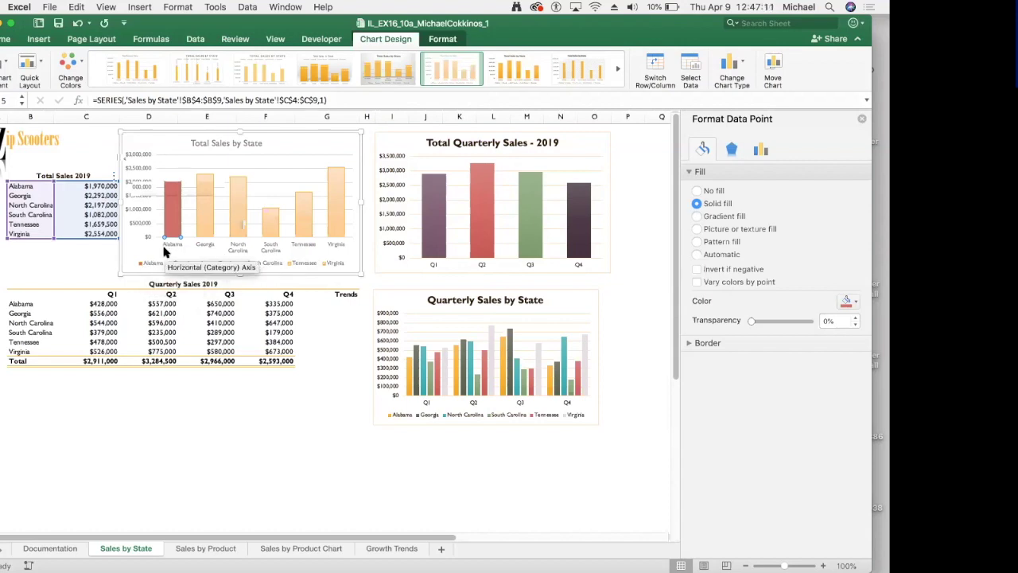
# Step: Add a primary vertical axis title reading "2019 SALES" to the Total Sales by State chart
pyautogui.click(138, 188)
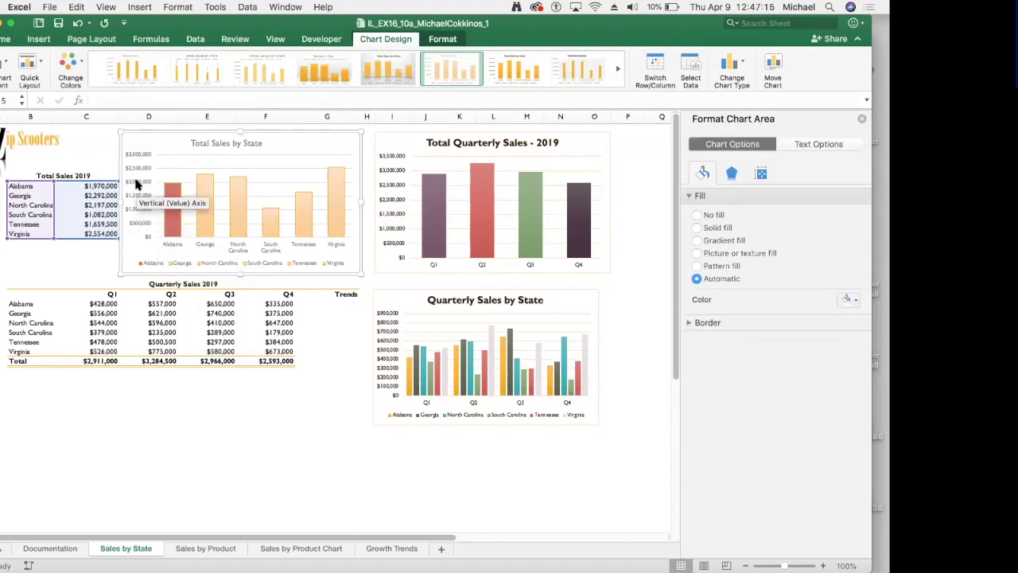
pyautogui.click(5, 65)
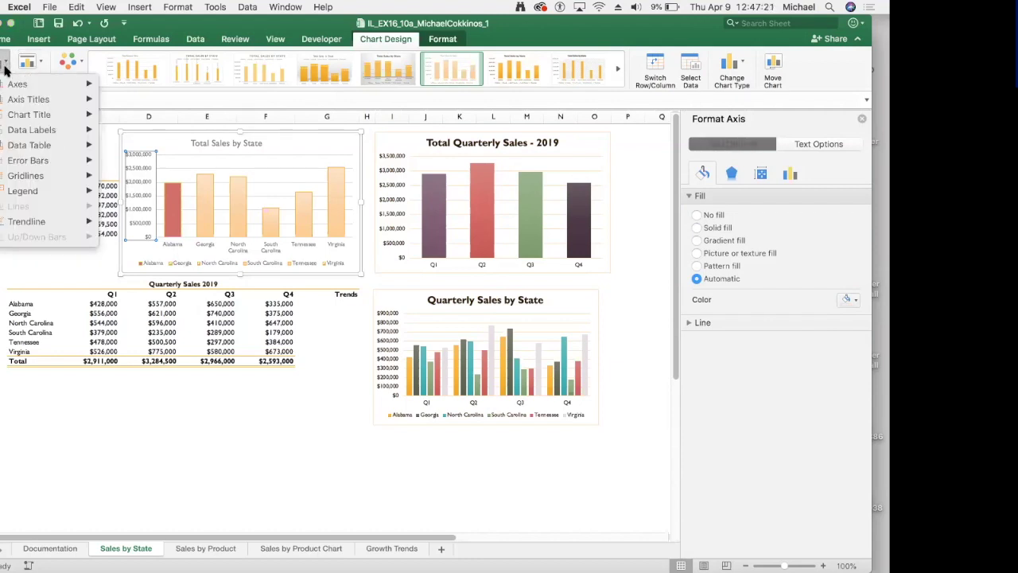
pyautogui.moveTo(6, 98)
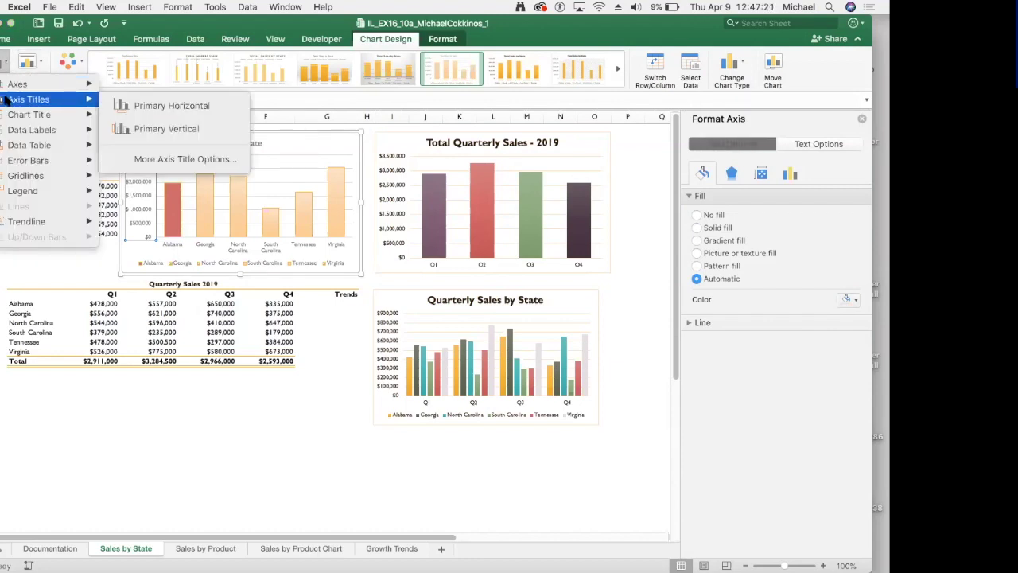
pyautogui.click(149, 129)
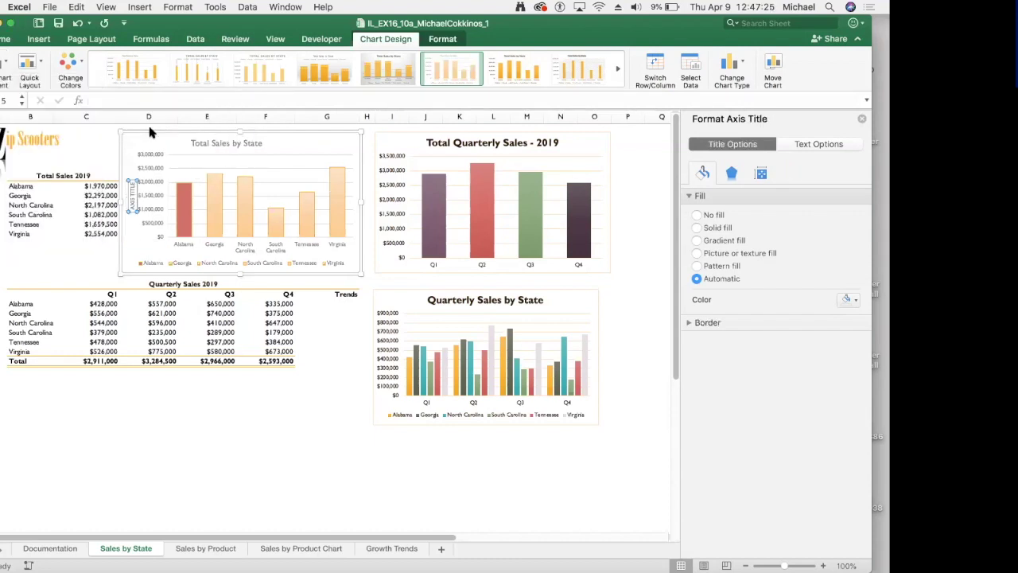
pyautogui.click(132, 185)
pyautogui.click(132, 186)
# Step: Increase the font size of the Total Sales by State chart's 2019 SALES axis title to 12 points
pyautogui.click(7, 39)
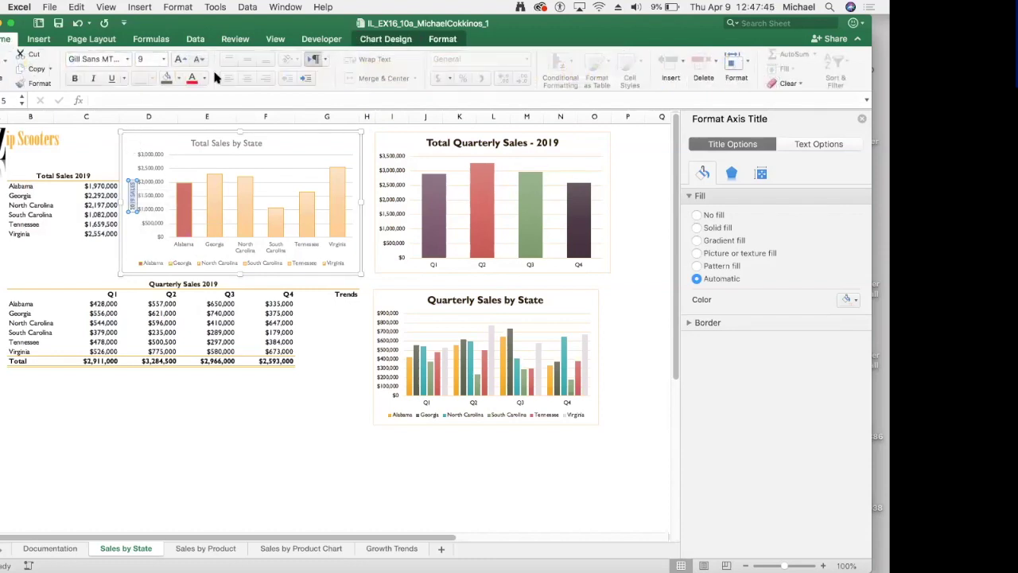
pyautogui.click(182, 60)
pyautogui.click(182, 60)
pyautogui.click(182, 60)
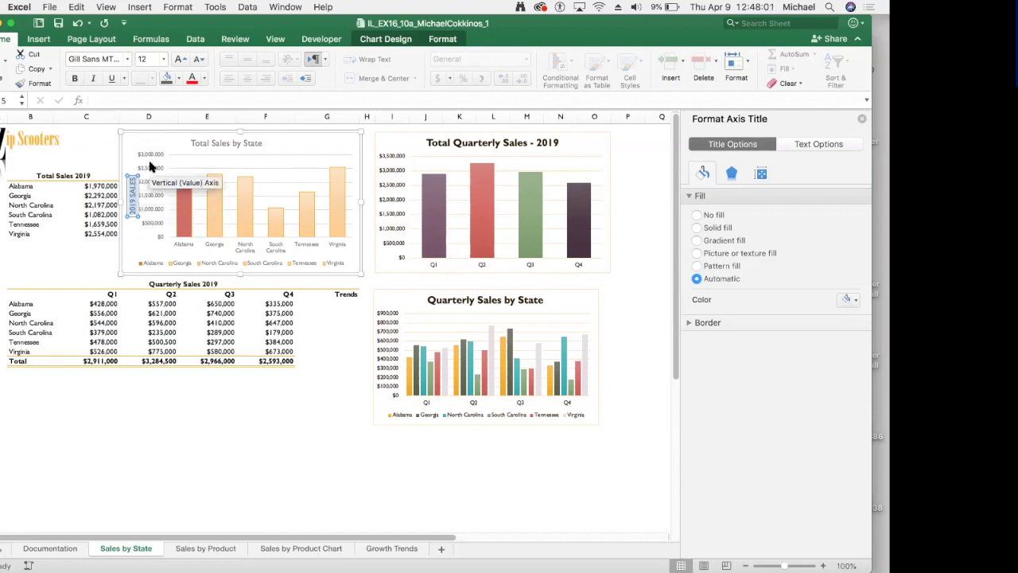
# Step: Set the display units of the Total Sales by State chart's vertical axis to Thousands
pyautogui.click(147, 173)
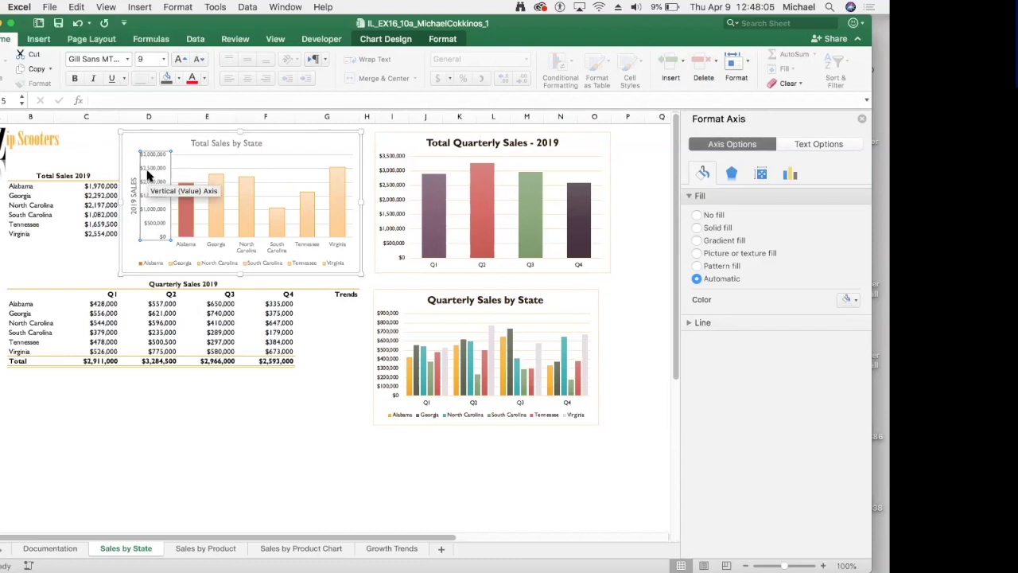
pyautogui.rightClick(147, 173)
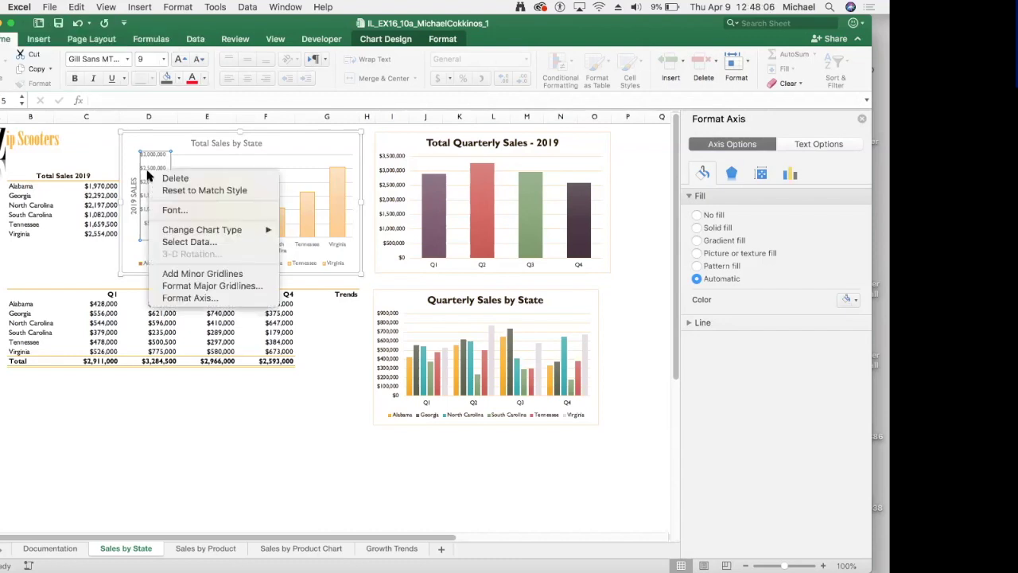
pyautogui.click(167, 299)
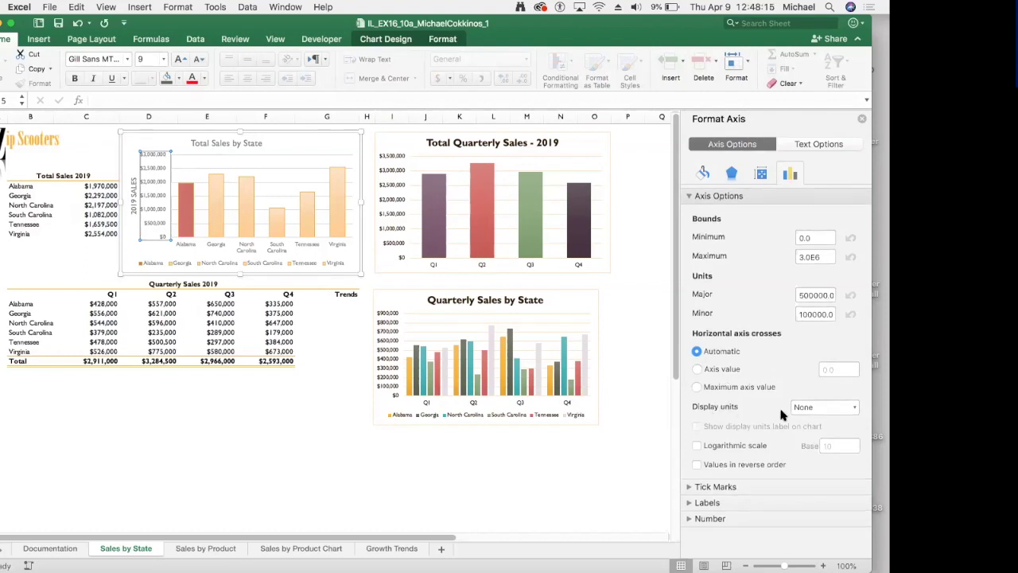
pyautogui.click(853, 409)
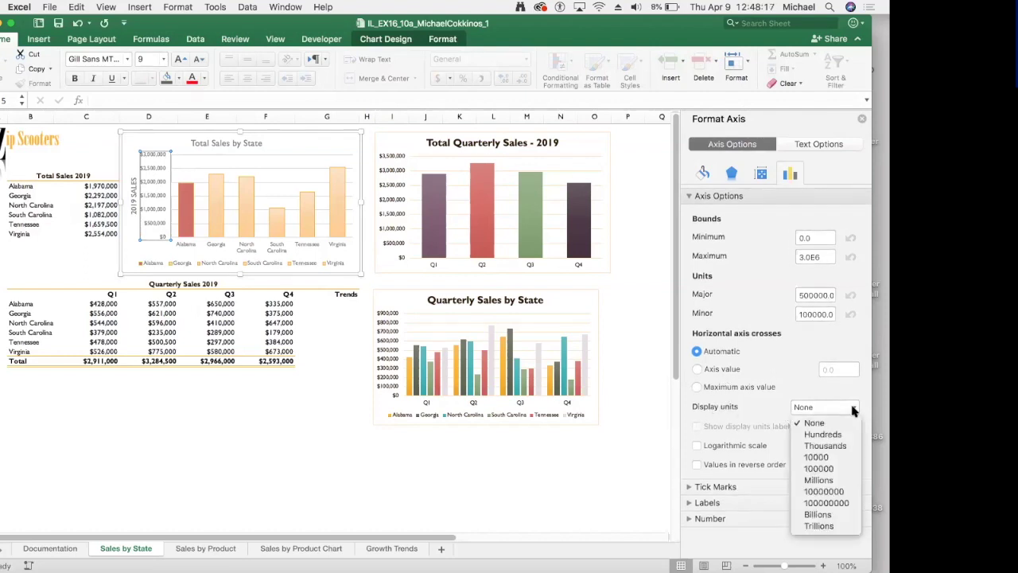
pyautogui.click(836, 447)
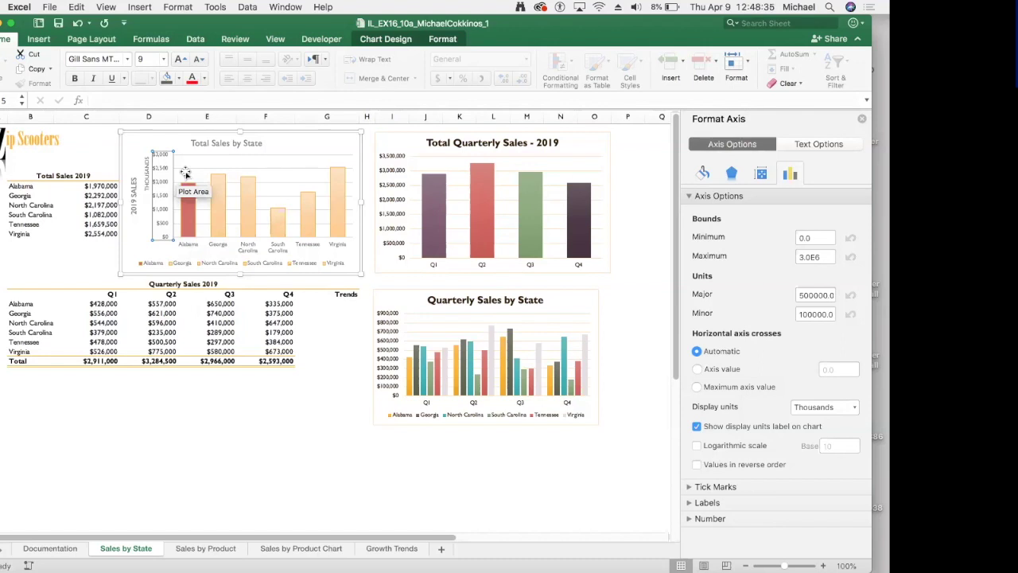
pyautogui.rightClick(245, 194)
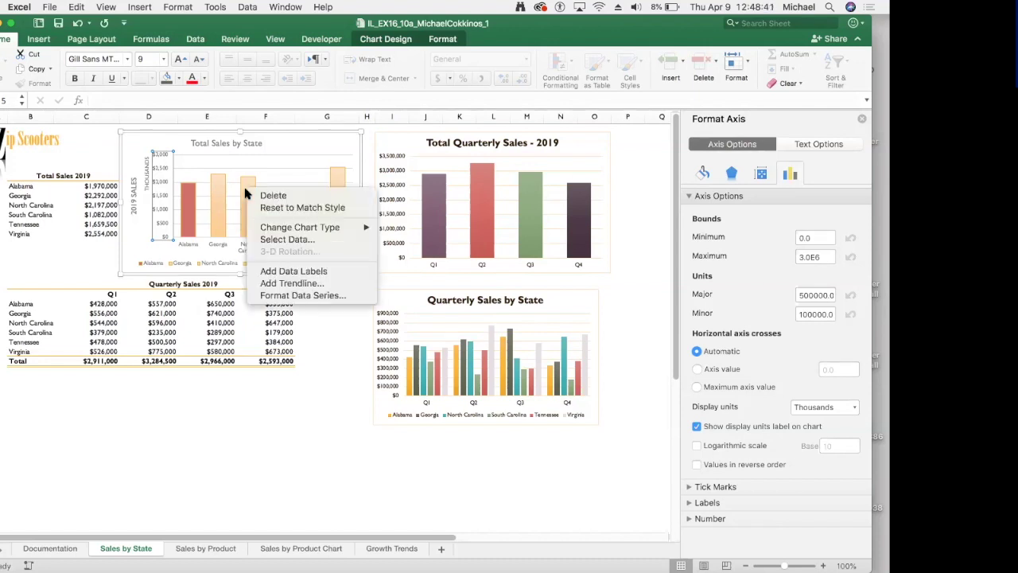
pyautogui.click(245, 187)
pyautogui.click(245, 187)
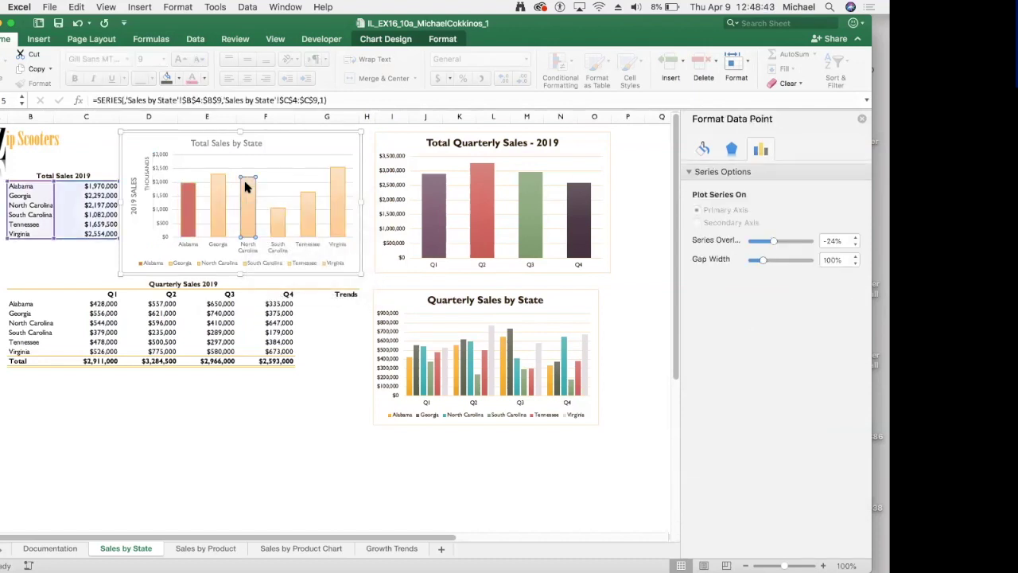
pyautogui.press('Left')
pyautogui.press('Left')
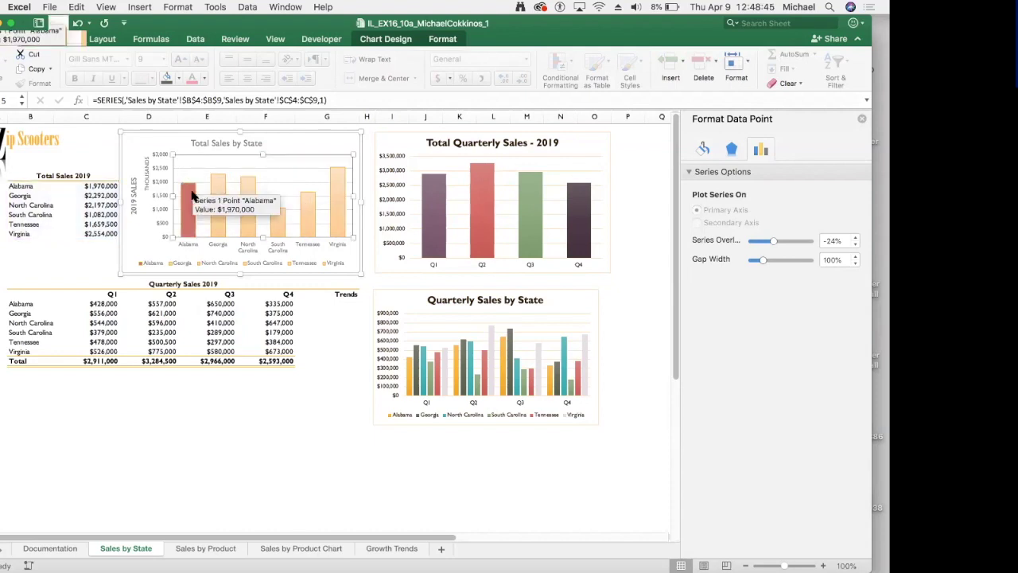
# Step: Add data labels to all columns of the Total Sales by State chart and delete its horizontal category axis
pyautogui.click(213, 193)
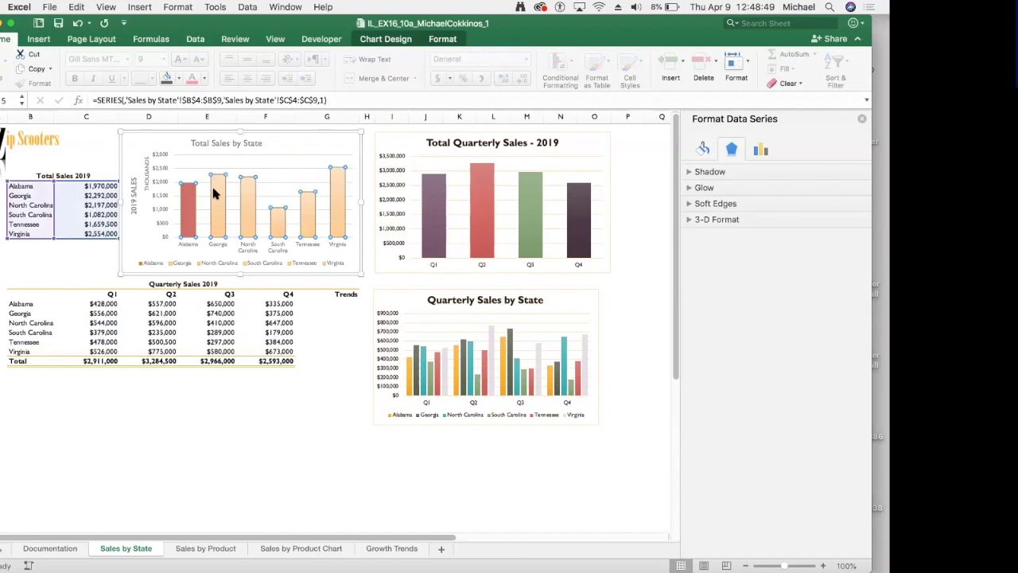
pyautogui.rightClick(213, 193)
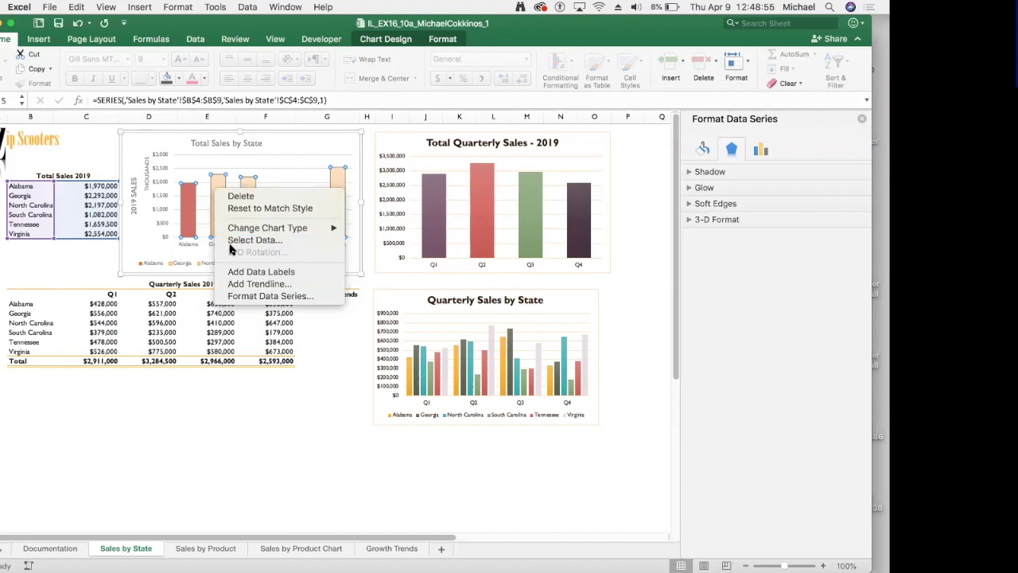
pyautogui.click(241, 272)
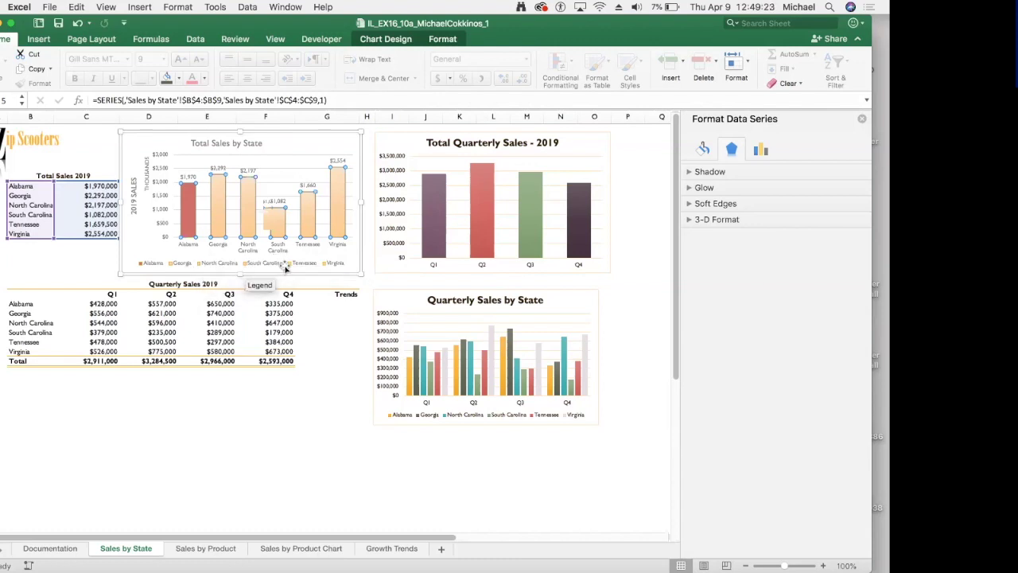
pyautogui.click(247, 249)
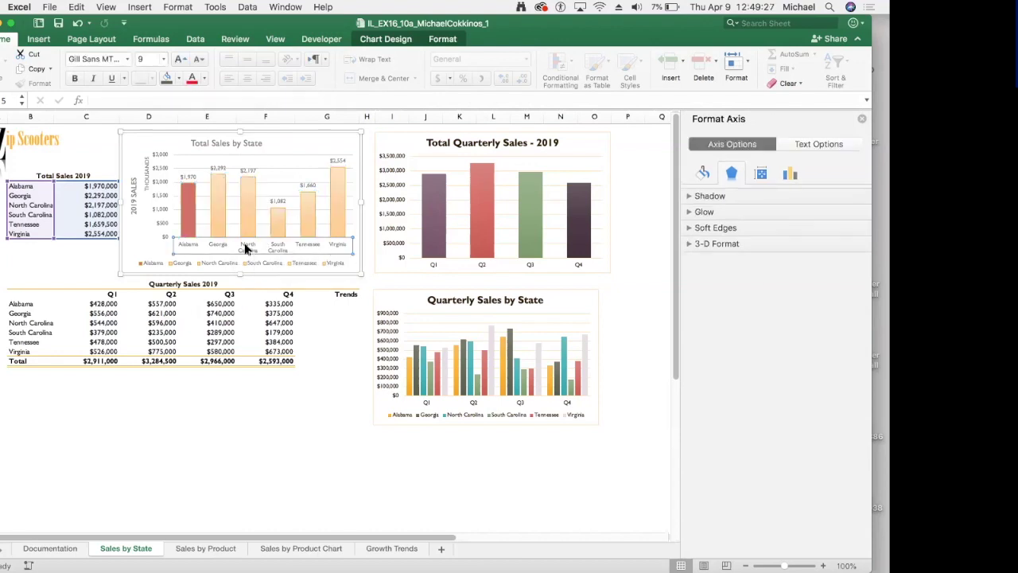
pyautogui.press('Delete')
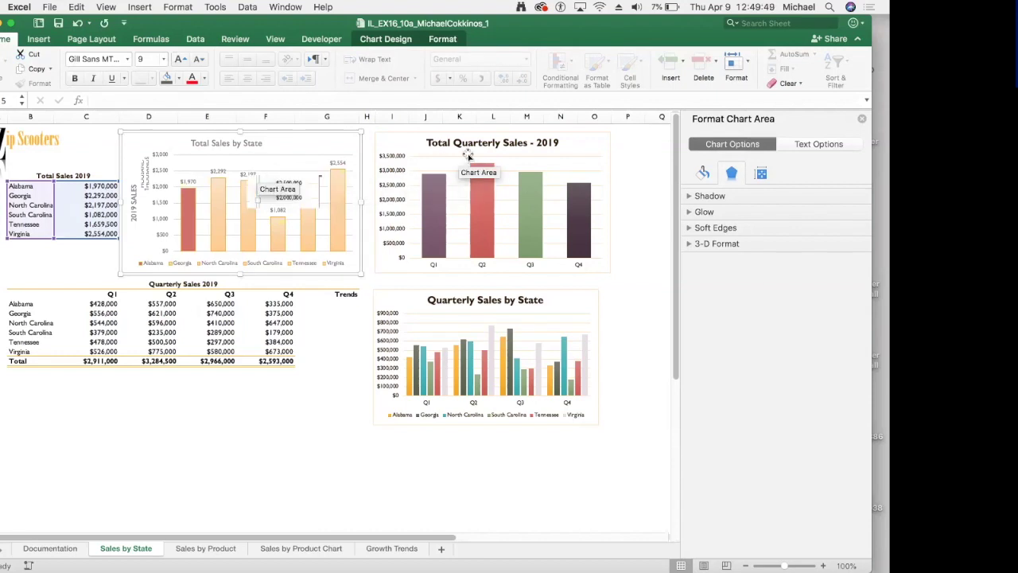
pyautogui.click(465, 314)
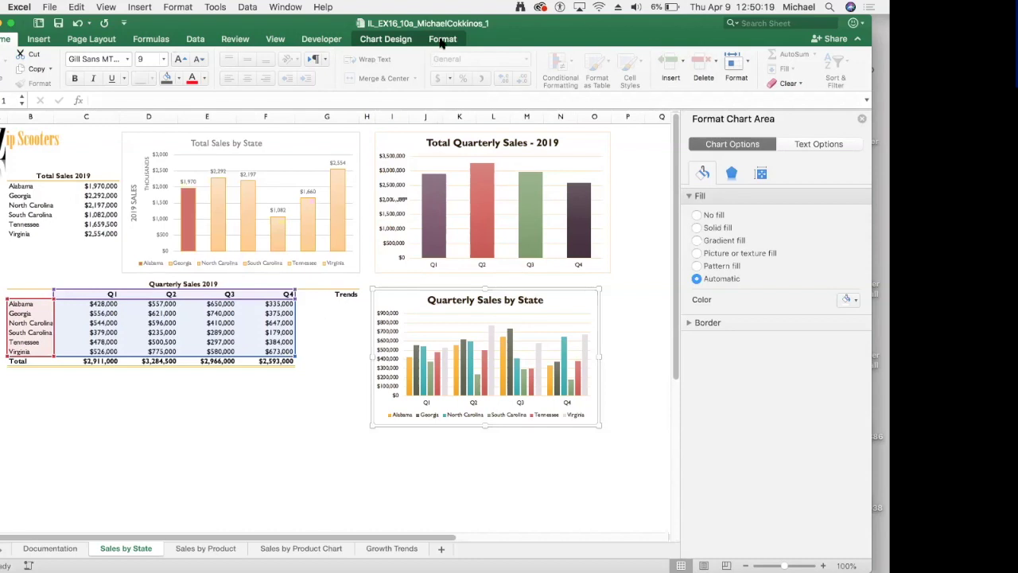
pyautogui.click(385, 39)
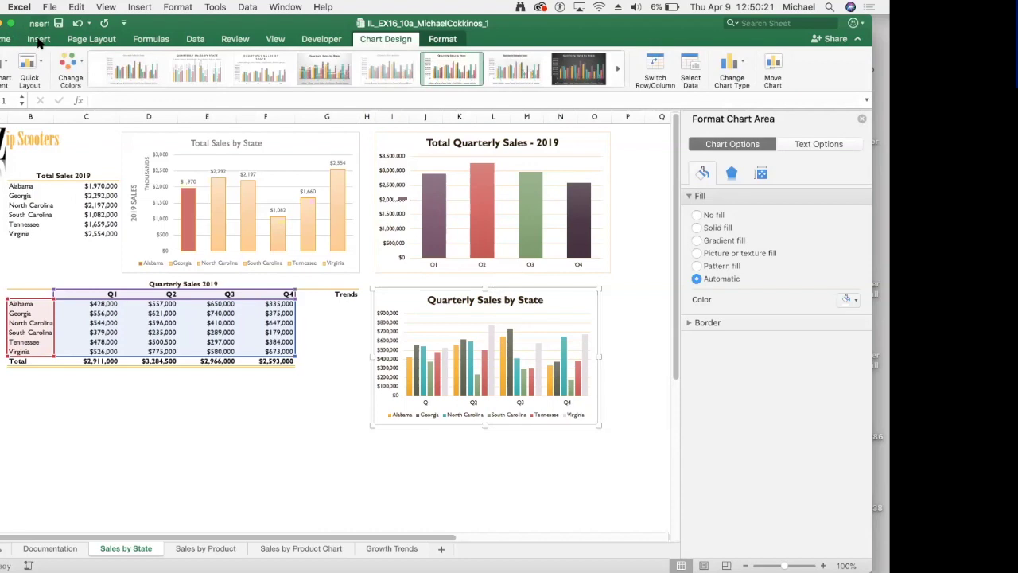
pyautogui.click(38, 40)
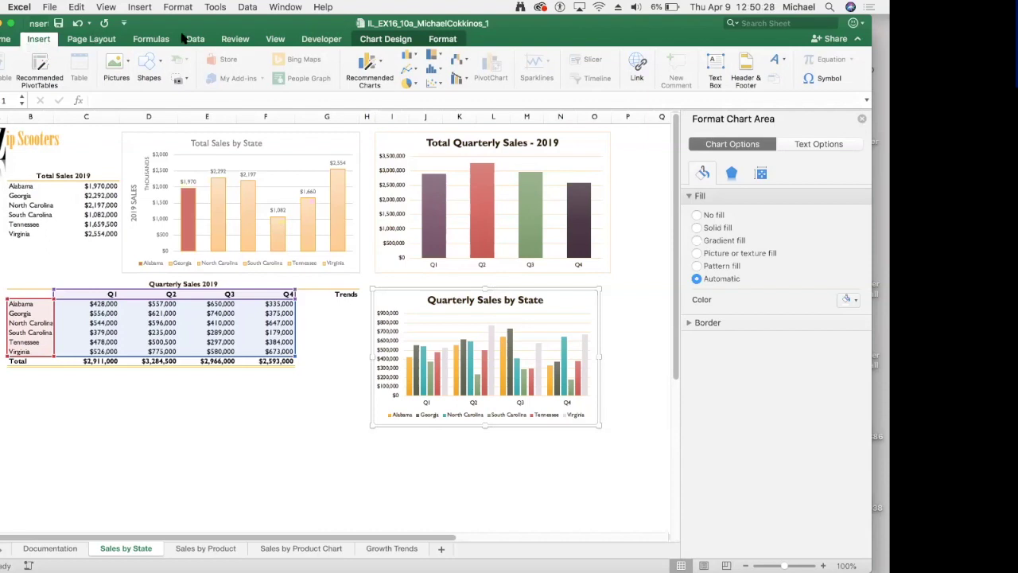
pyautogui.click(10, 39)
# Step: Insert column sparklines in the Trends cells G15:G21, based on the quarterly sales data in C15:F21
pyautogui.click(38, 39)
pyautogui.click(310, 312)
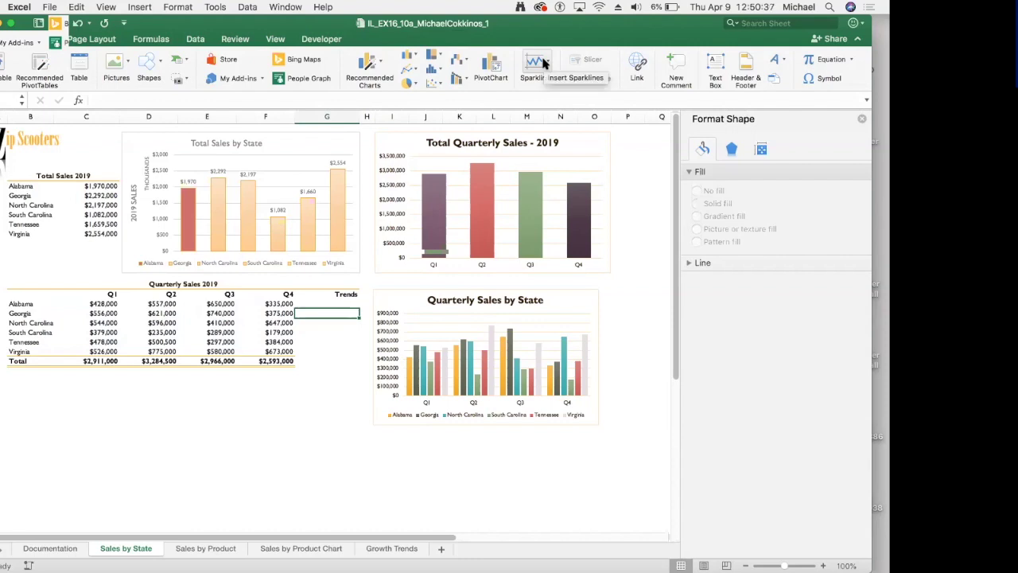
pyautogui.click(545, 63)
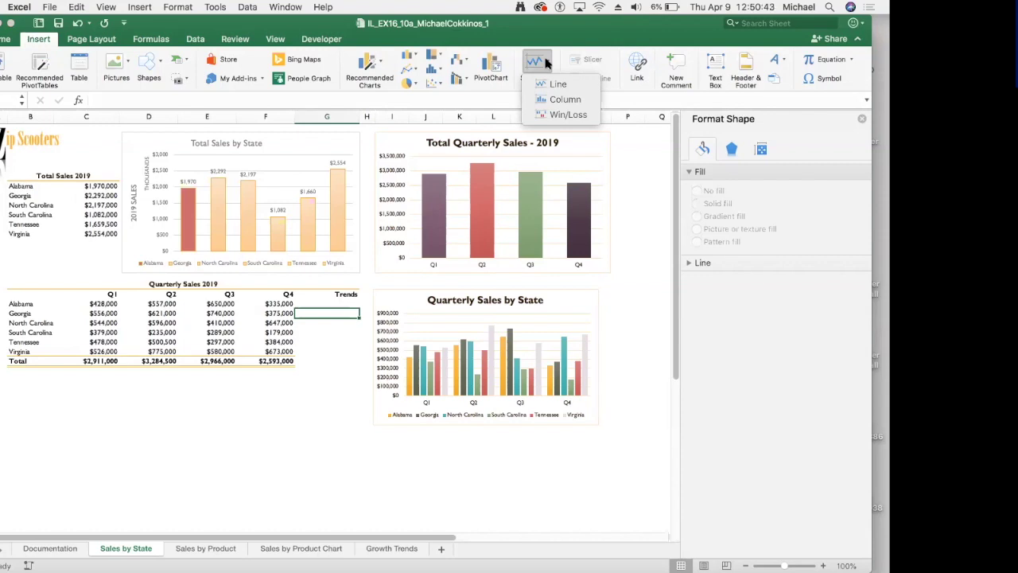
pyautogui.click(554, 101)
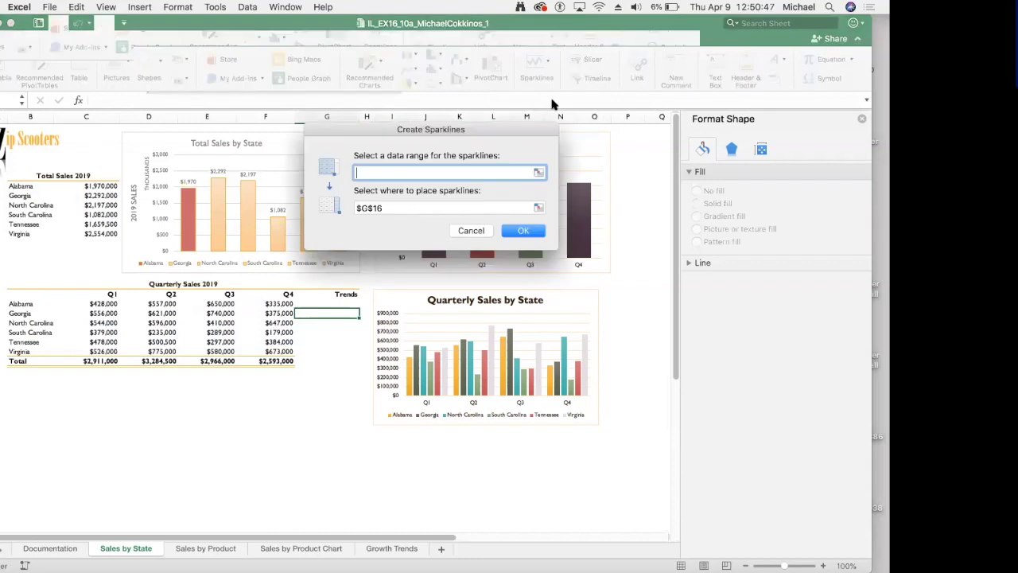
pyautogui.moveTo(495, 129); pyautogui.dragTo(538, 160)
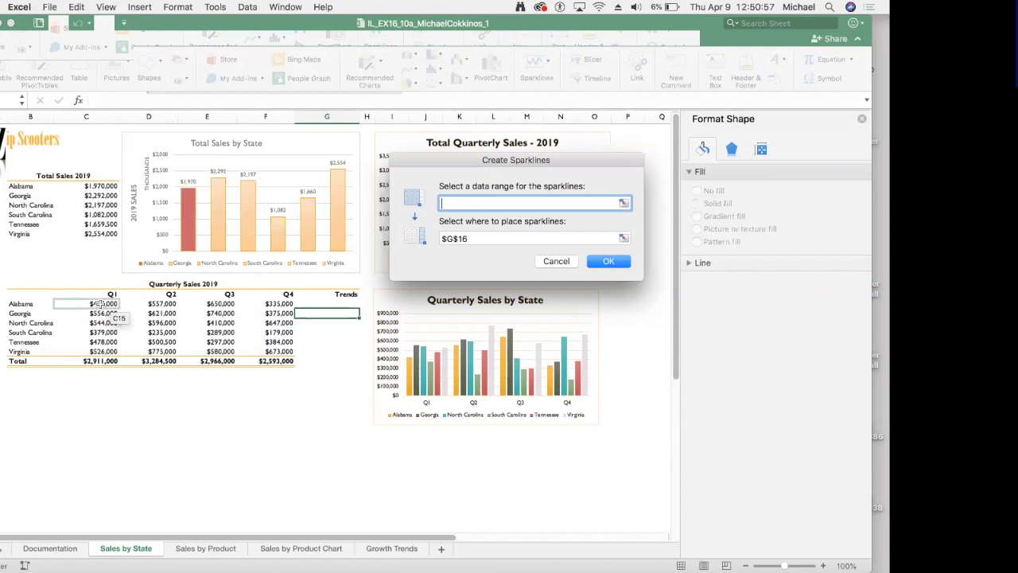
pyautogui.moveTo(96, 304); pyautogui.dragTo(251, 362)
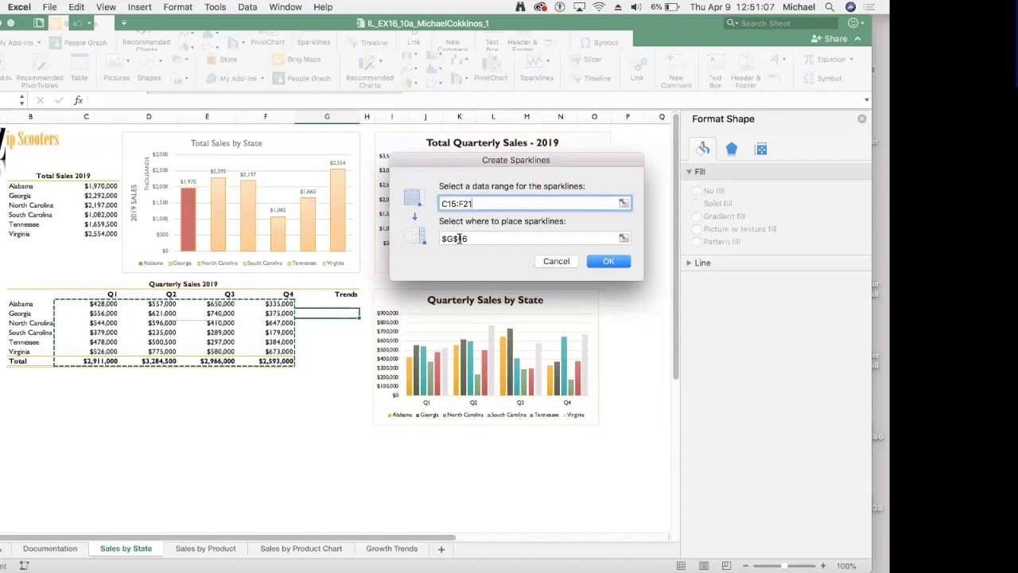
pyautogui.click(471, 238)
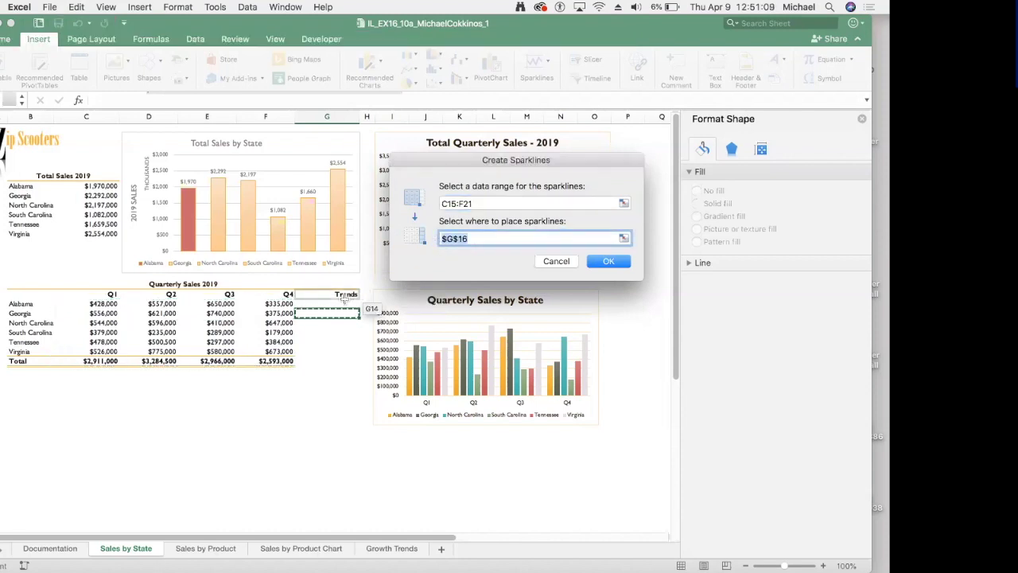
pyautogui.moveTo(343, 301); pyautogui.dragTo(342, 360)
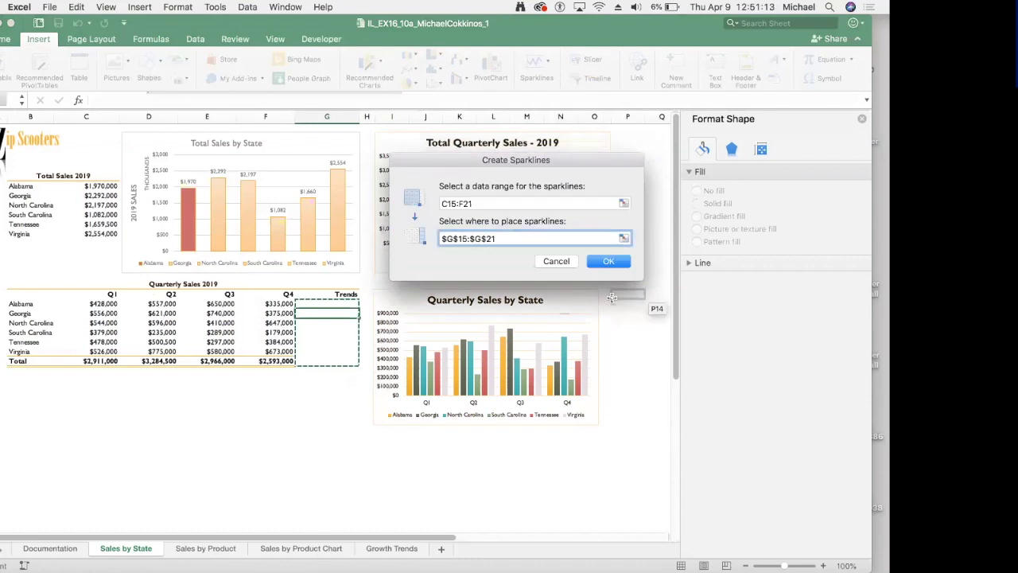
pyautogui.click(607, 263)
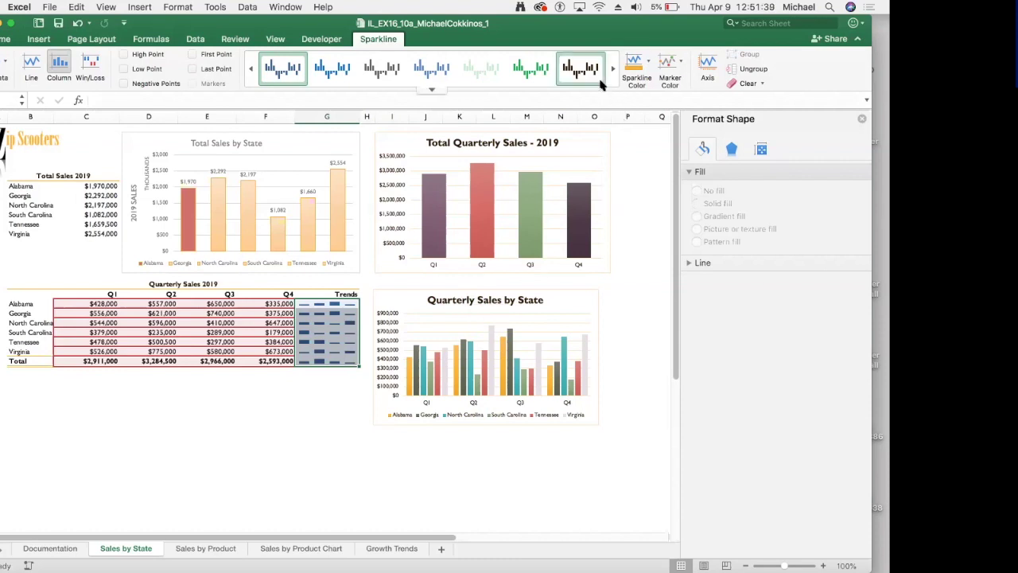
# Step: Color the Trends sparklines with the gold theme color and mark their high points in the teal theme color
pyautogui.click(646, 72)
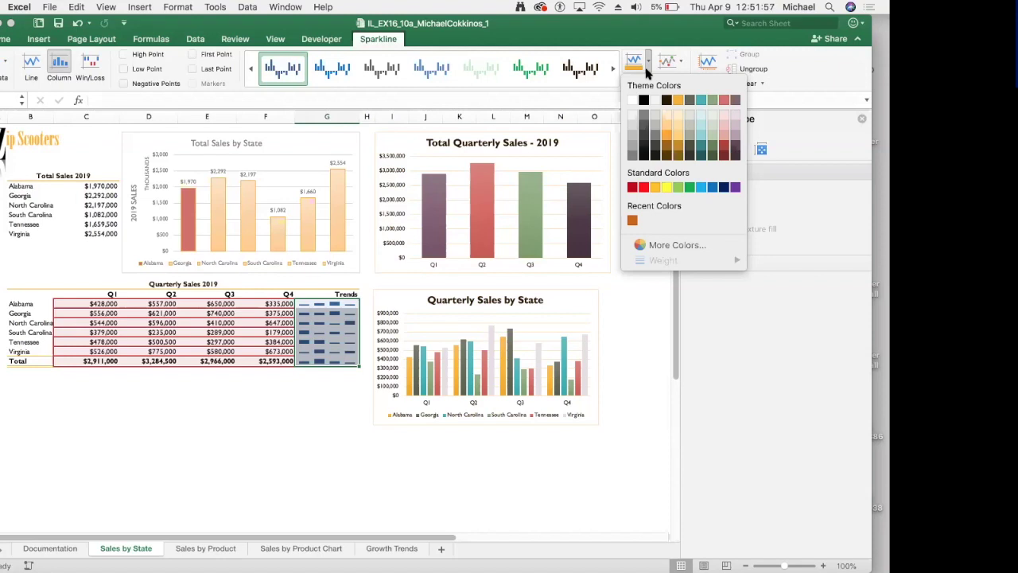
pyautogui.click(675, 105)
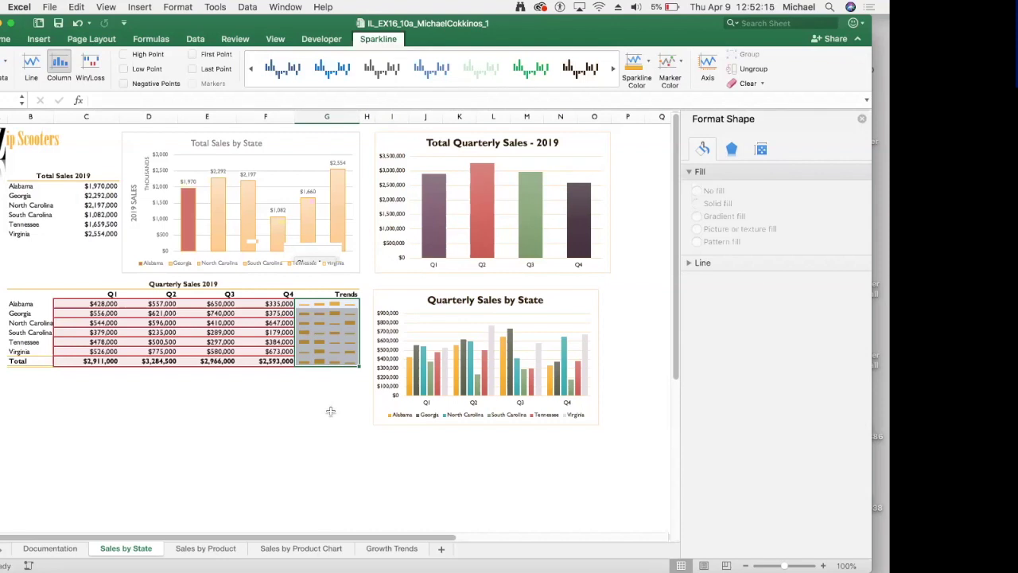
pyautogui.click(671, 64)
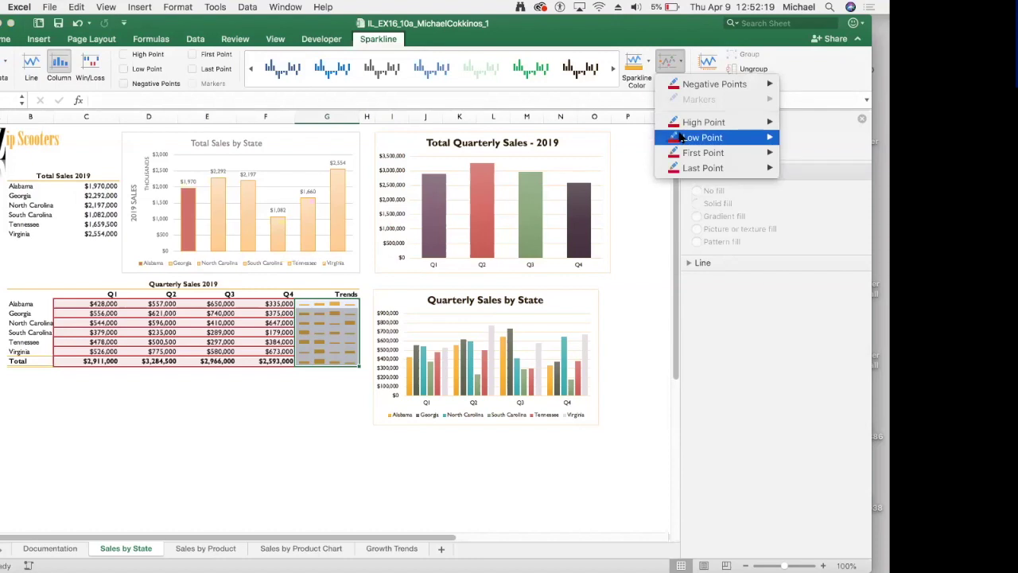
pyautogui.moveTo(683, 126)
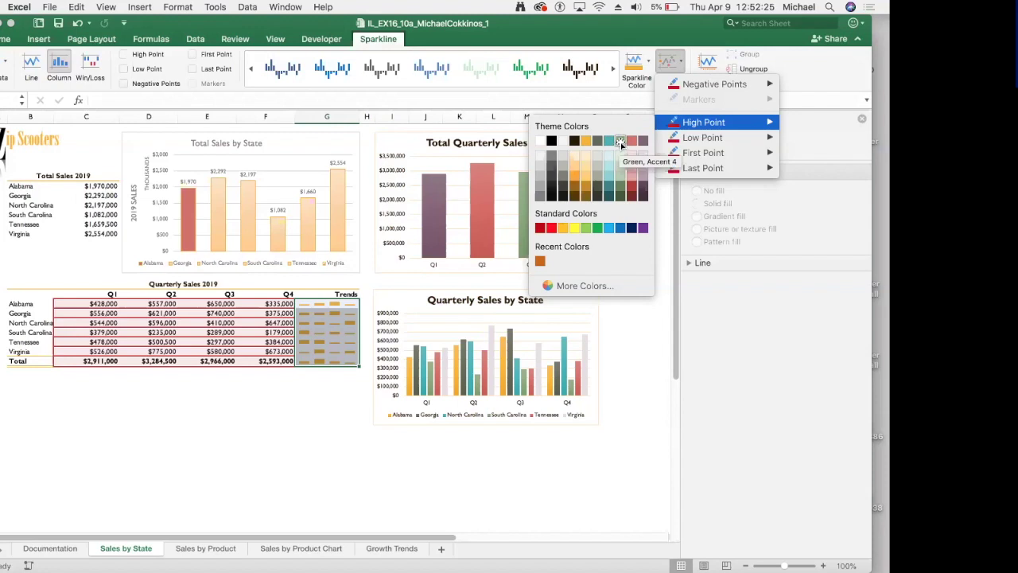
pyautogui.click(620, 141)
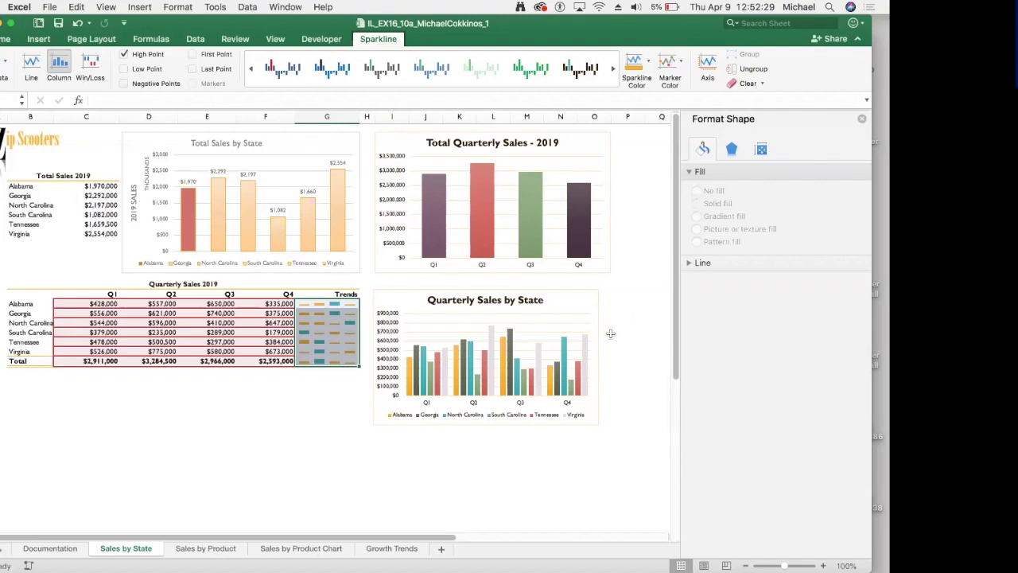
pyautogui.click(353, 451)
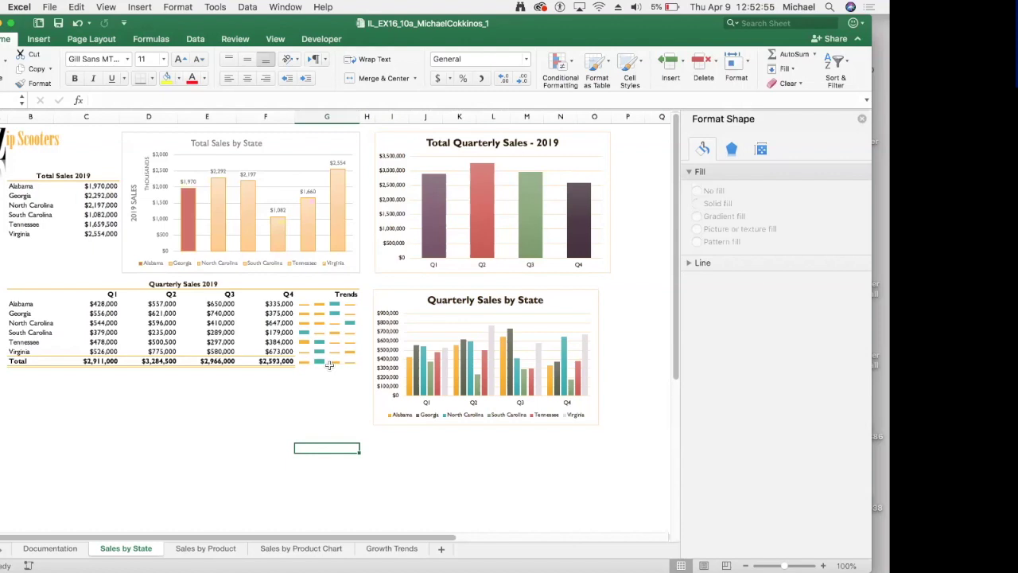
# Step: Add a primary vertical axis title reading Sales to the Total Quarterly Sales - 2019 chart
pyautogui.click(410, 144)
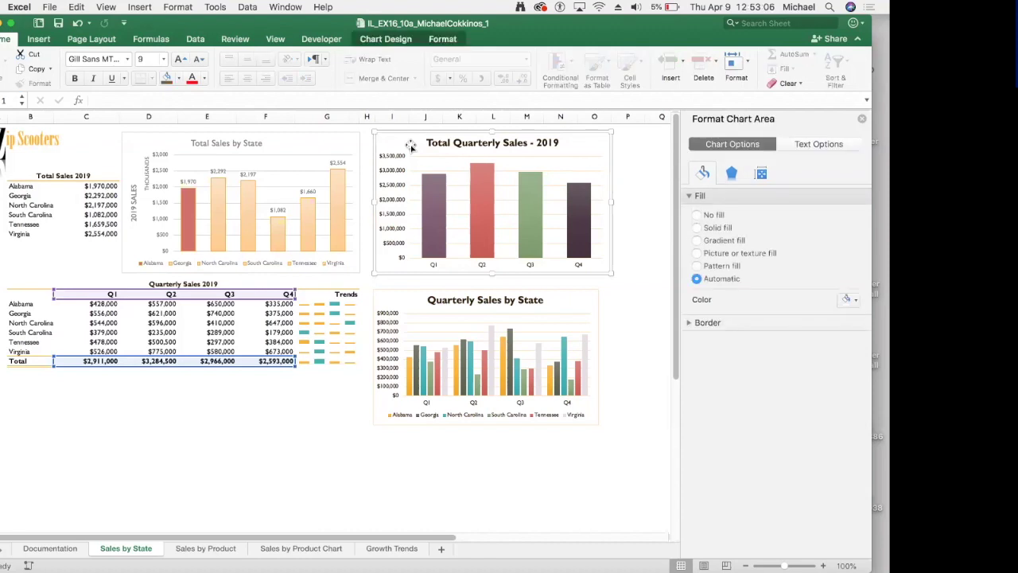
pyautogui.click(387, 45)
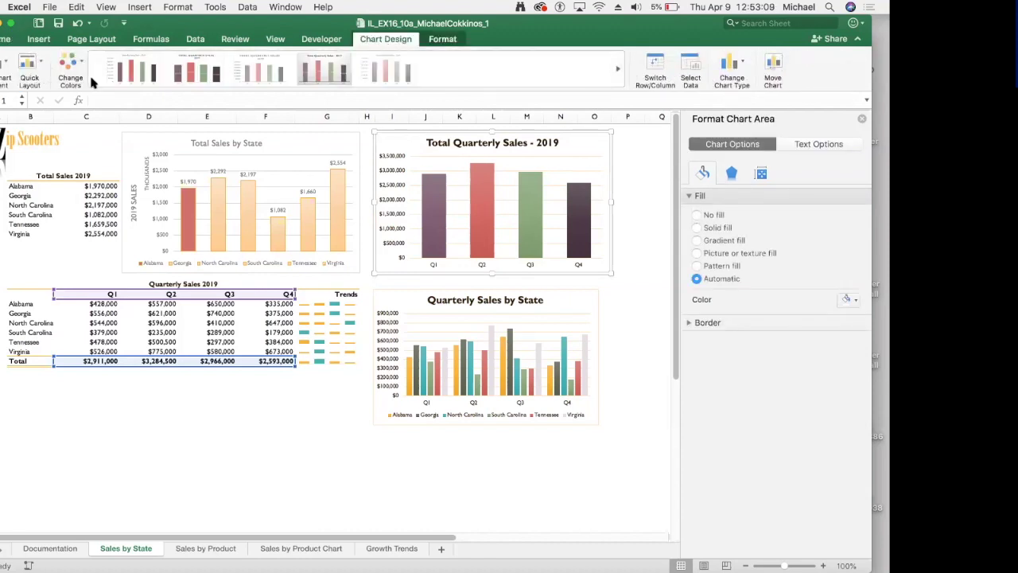
pyautogui.click(4, 68)
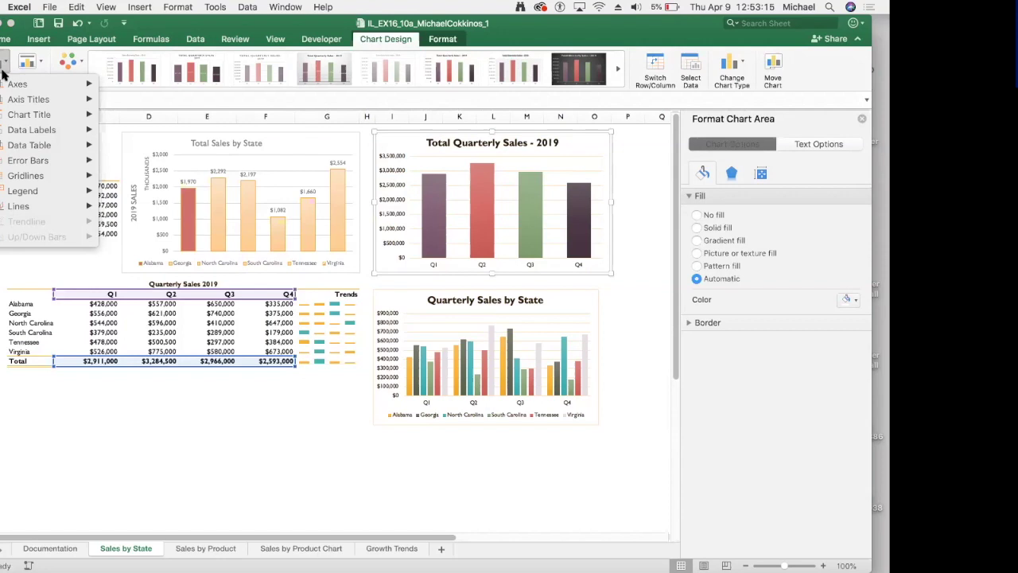
pyautogui.moveTo(4, 83)
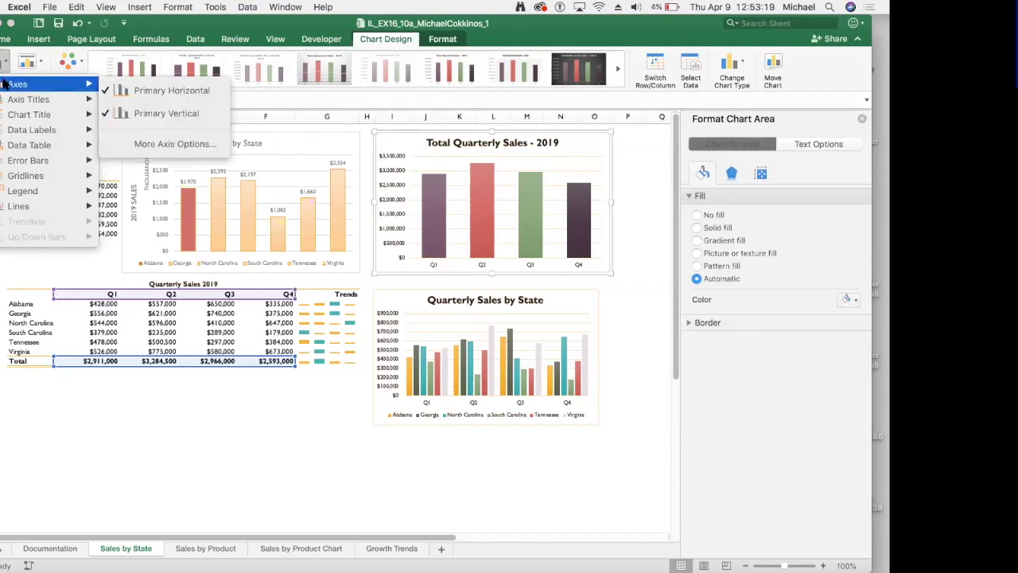
pyautogui.moveTo(11, 102)
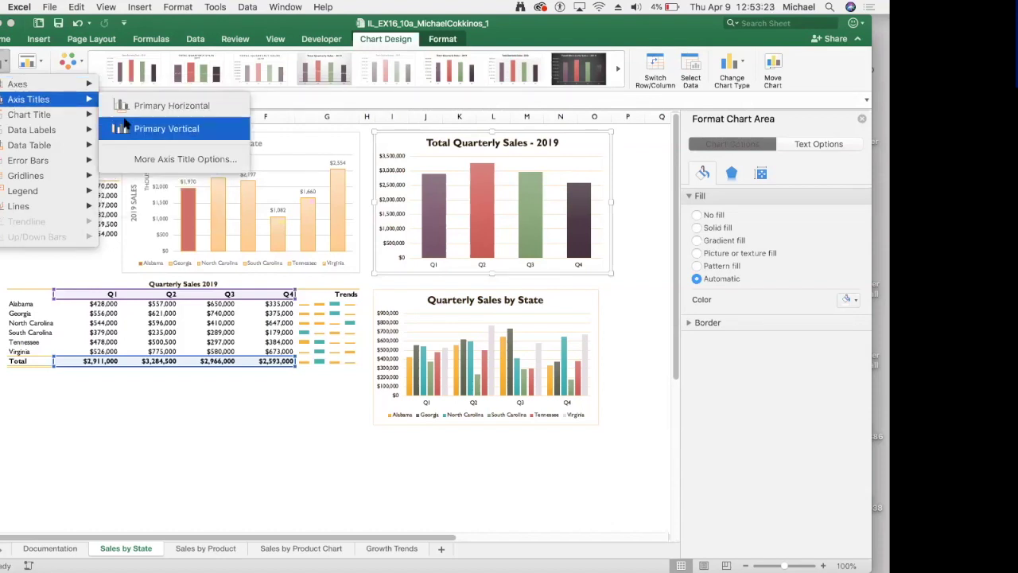
pyautogui.click(125, 123)
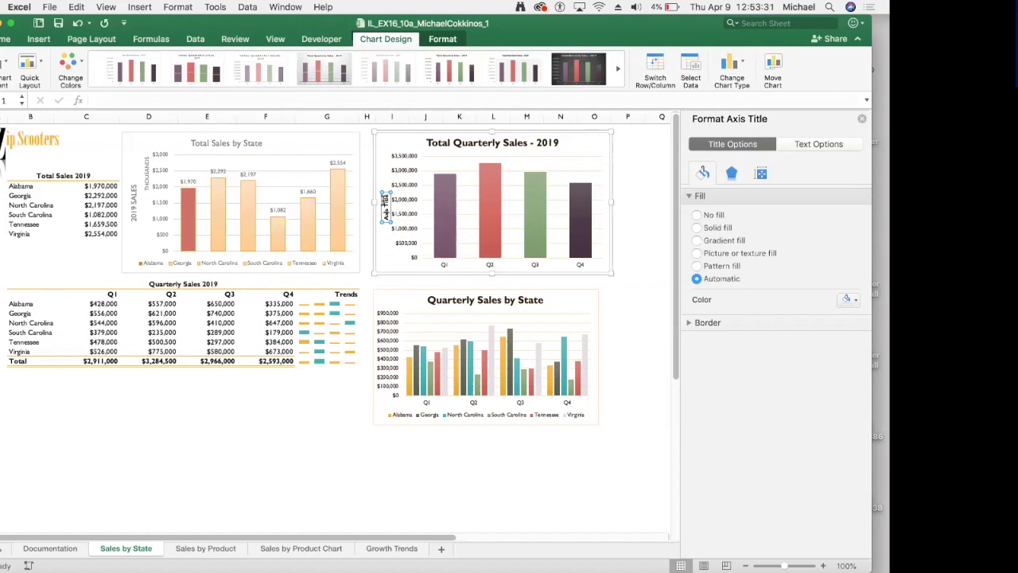
pyautogui.tripleClick(384, 204)
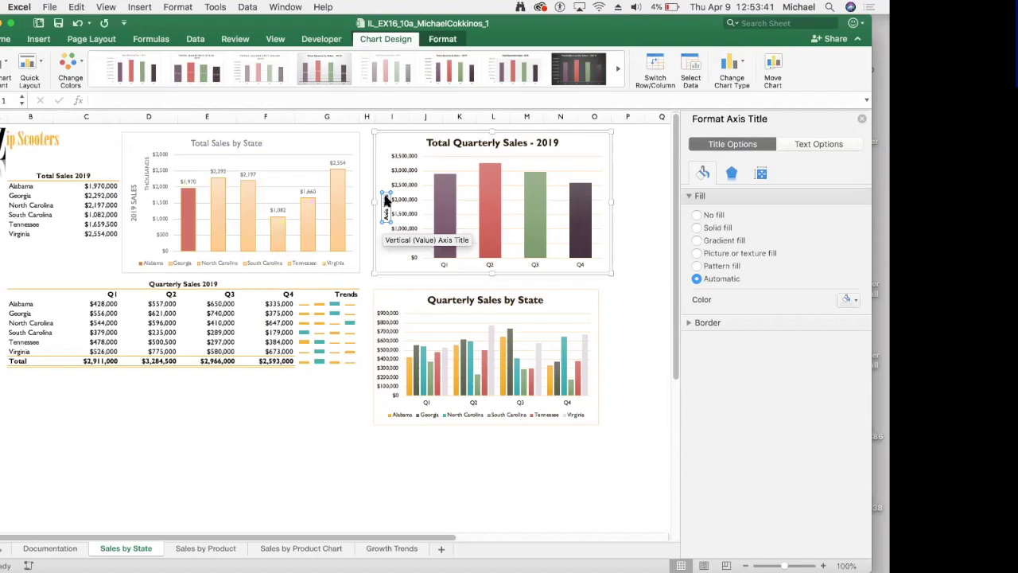
pyautogui.write('Sales')
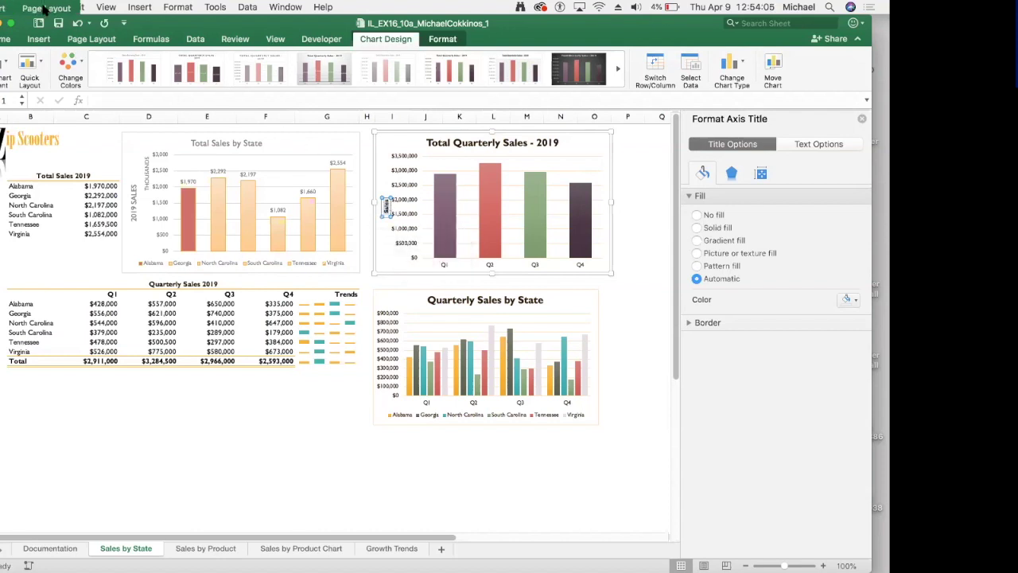
# Step: Set the font size of the Total Quarterly Sales - 2019 chart's vertical axis title to 12
pyautogui.click(5, 39)
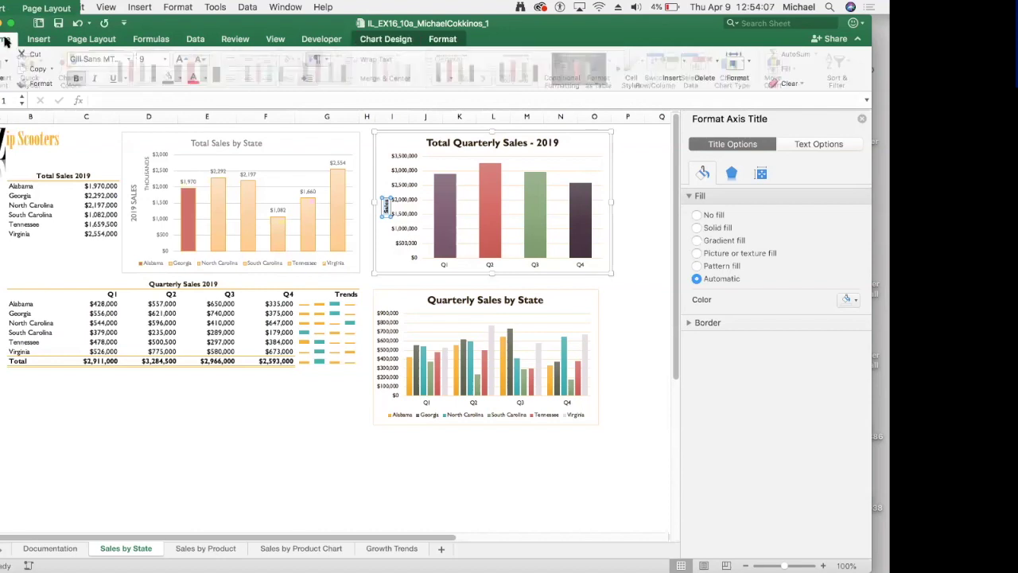
pyautogui.click(163, 59)
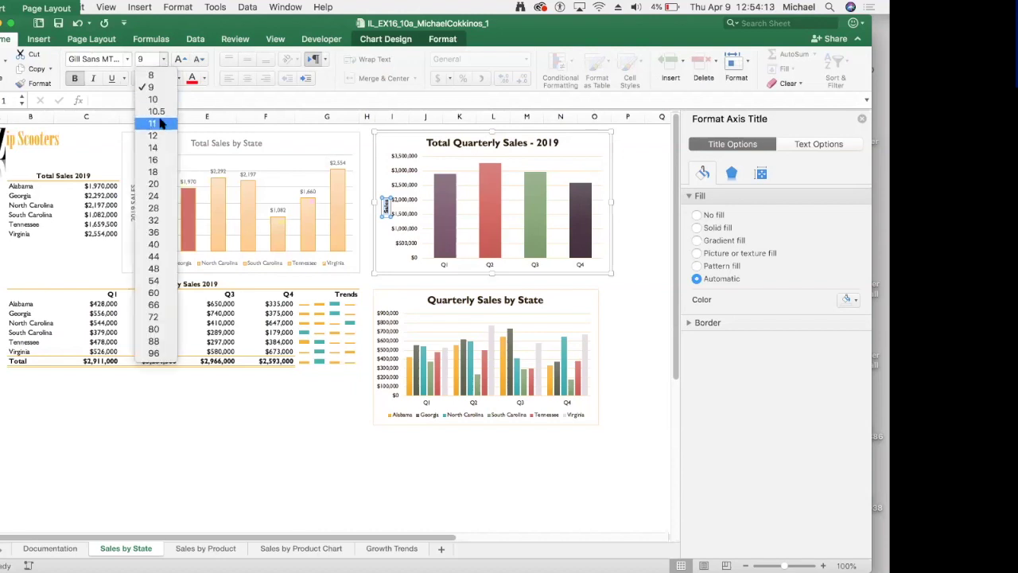
pyautogui.press('Escape')
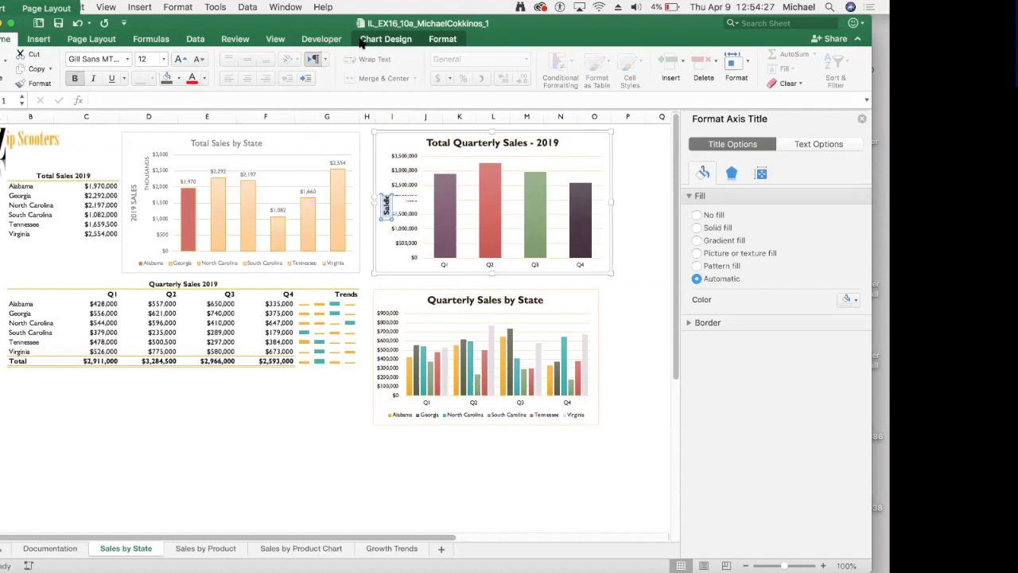
# Step: Add a primary horizontal axis title reading Quaters to the Total Quarterly Sales - 2019 chart
pyautogui.click(385, 39)
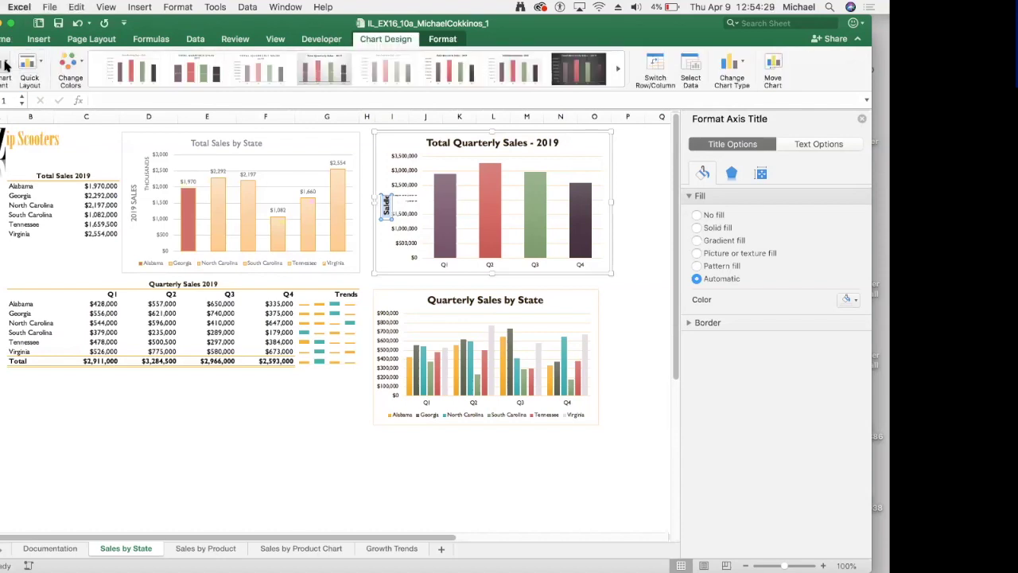
pyautogui.click(6, 65)
pyautogui.moveTo(12, 107)
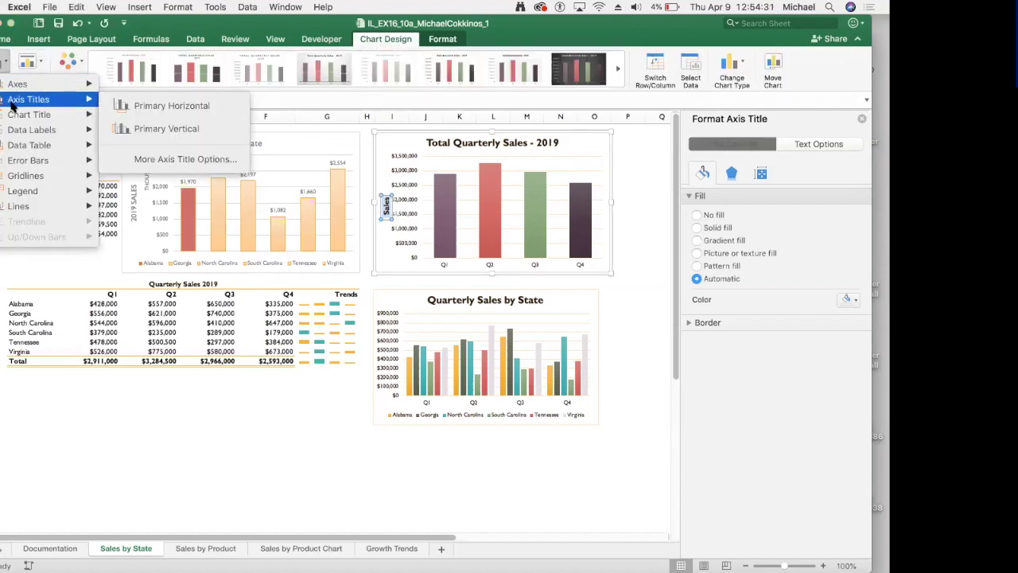
pyautogui.click(123, 106)
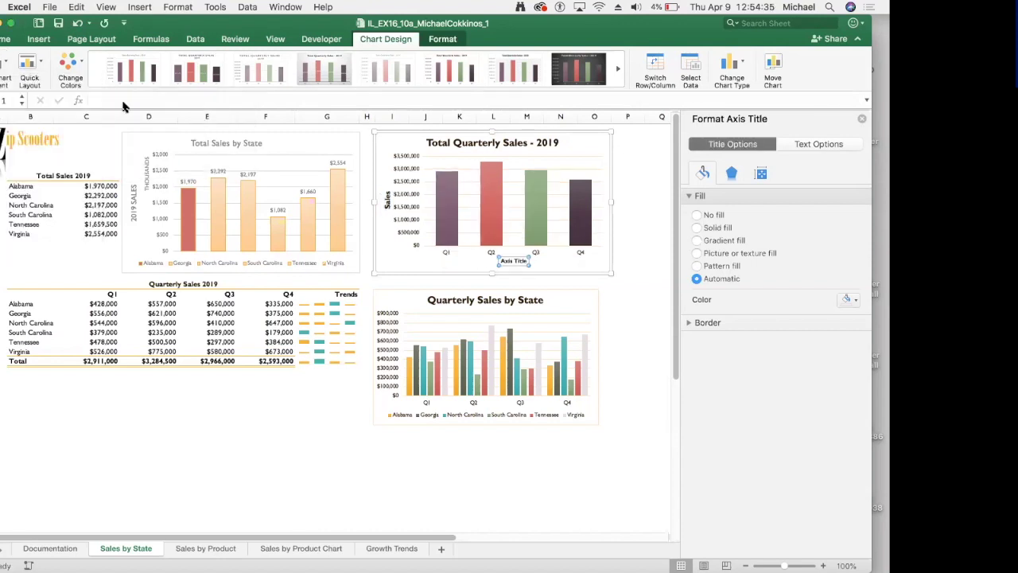
pyautogui.click(513, 260)
pyautogui.tripleClick(528, 261)
pyautogui.write('Quarter')
# Step: Set the font size of the Total Quarterly Sales - 2019 chart's horizontal axis title to 12
pyautogui.click(5, 39)
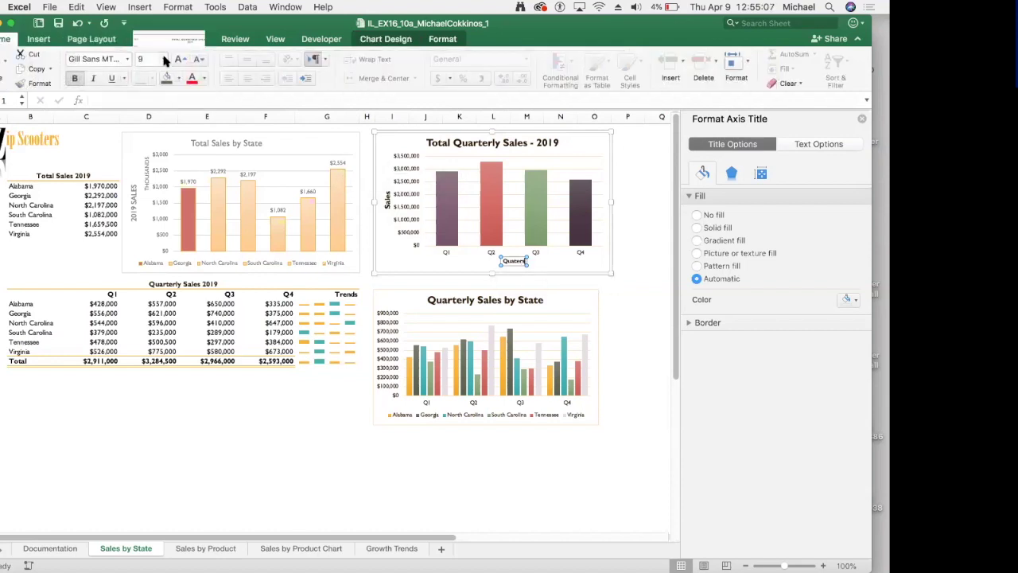
pyautogui.click(163, 59)
pyautogui.click(157, 133)
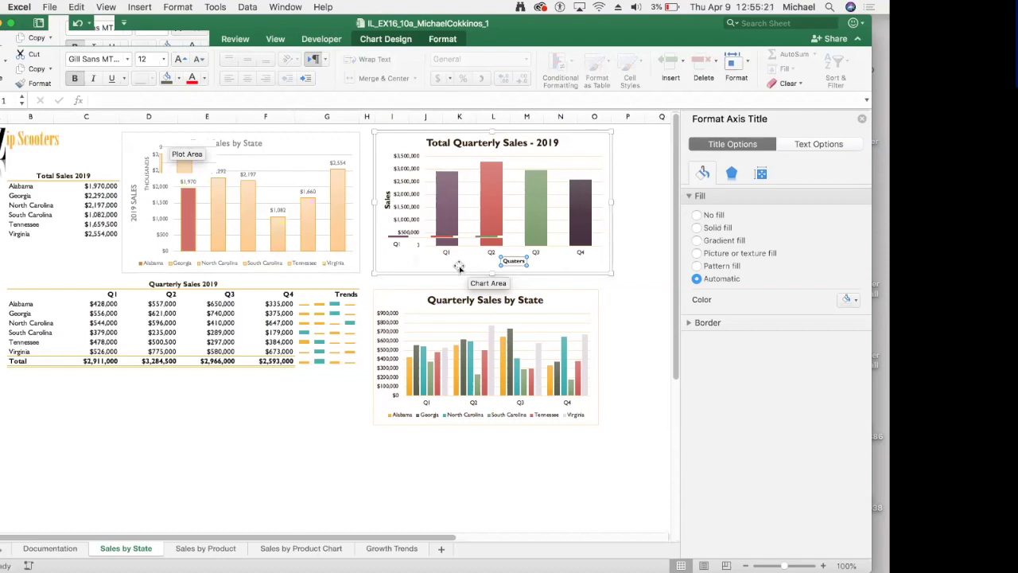
# Step: Change the Total Quarterly Sales - 2019 chart's colors to the gold monochromatic palette
pyautogui.click(405, 40)
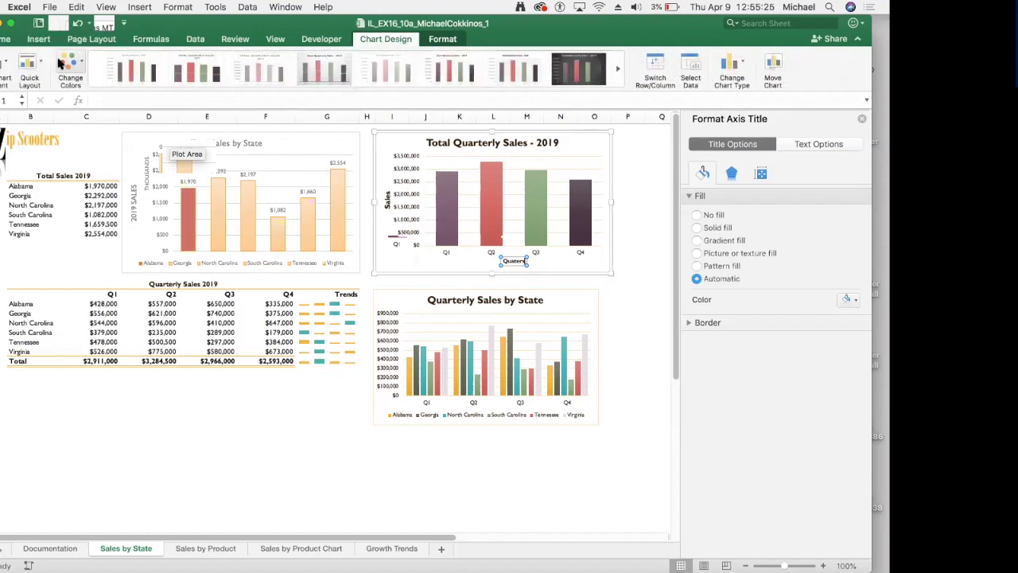
pyautogui.click(79, 62)
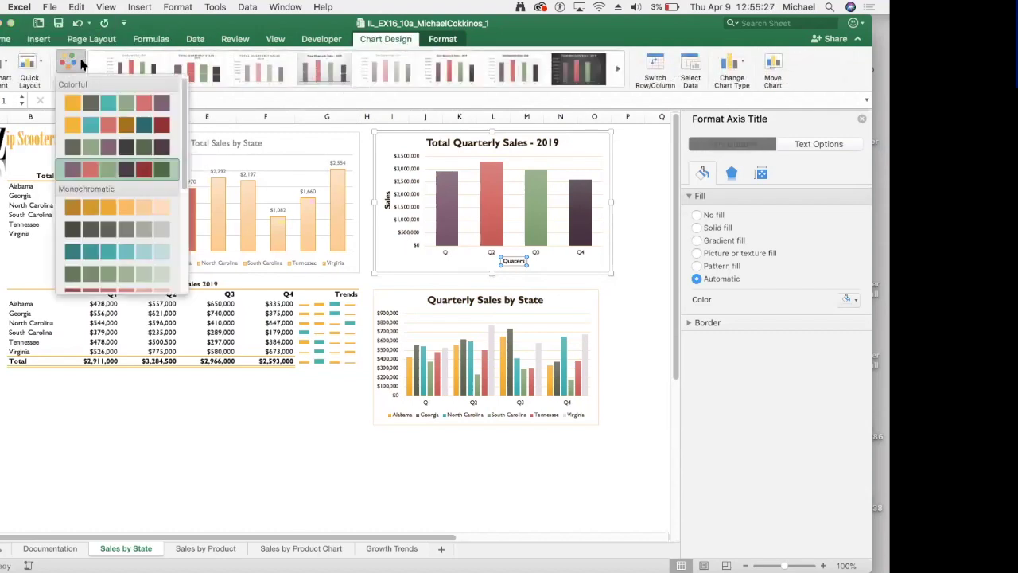
pyautogui.click(89, 206)
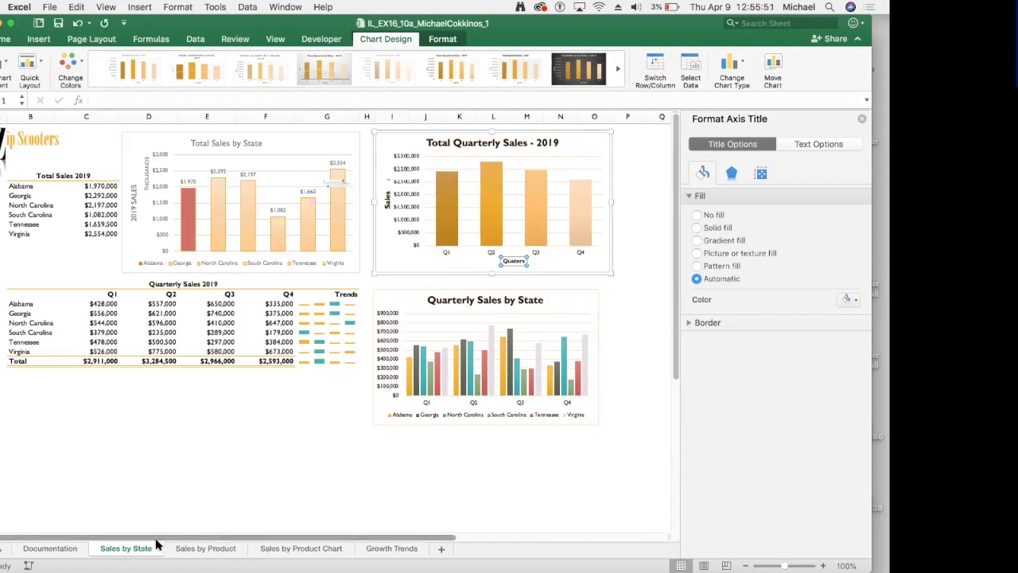
# Step: Try to move the Quarterly Sales by State chart to a new sheet named Sales by State
pyautogui.click(418, 304)
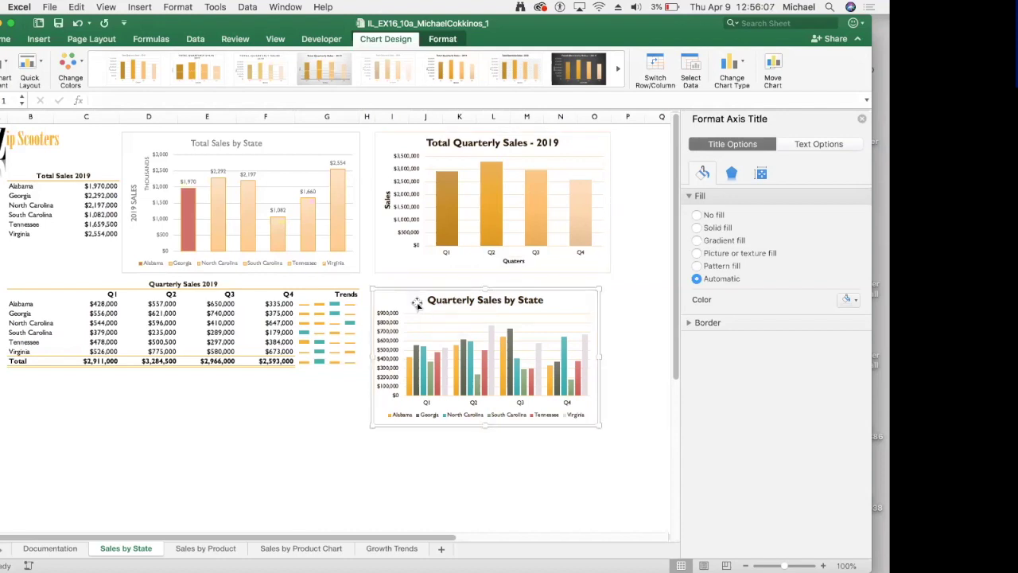
pyautogui.click(418, 303)
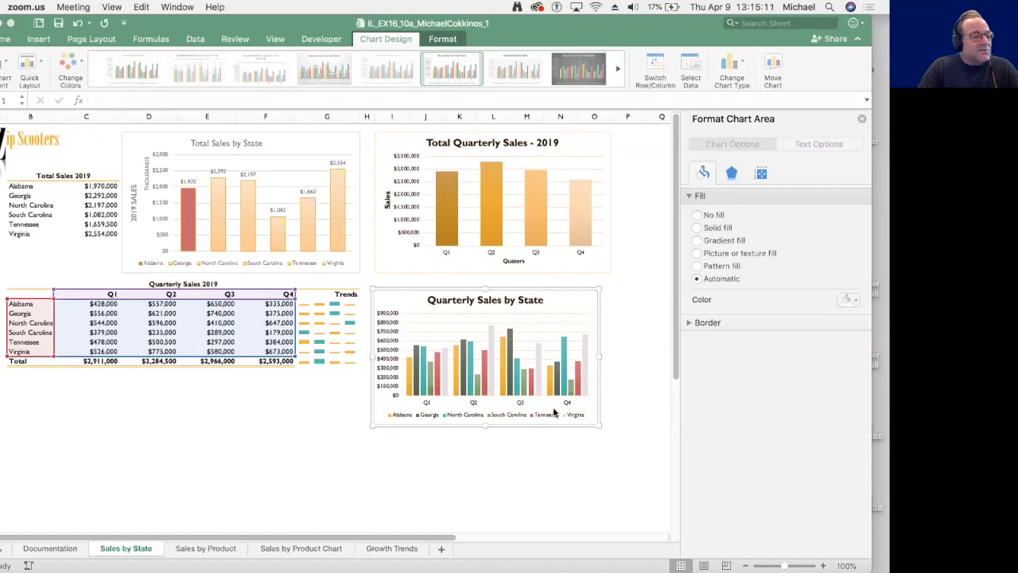
pyautogui.click(547, 341)
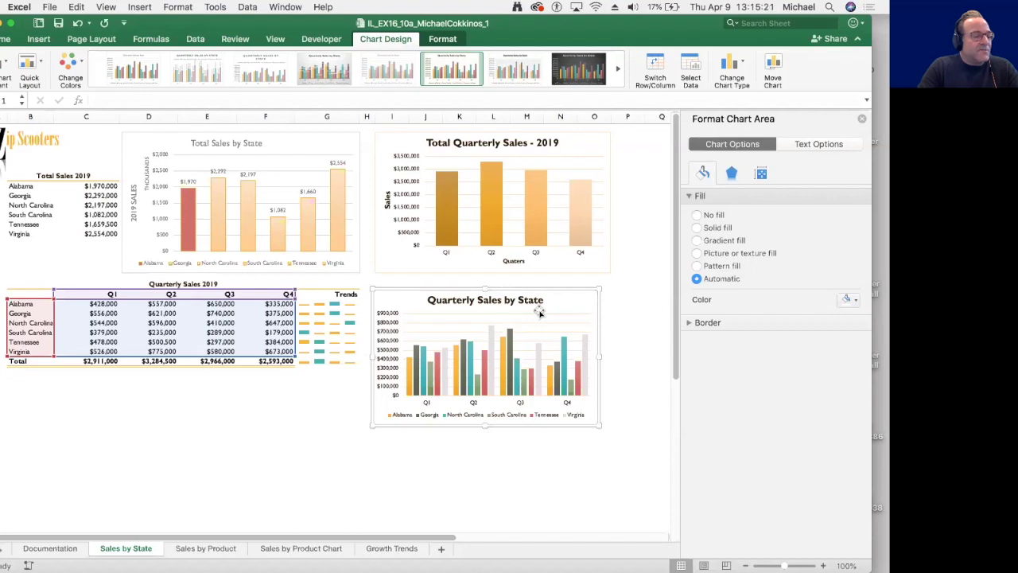
pyautogui.click(773, 70)
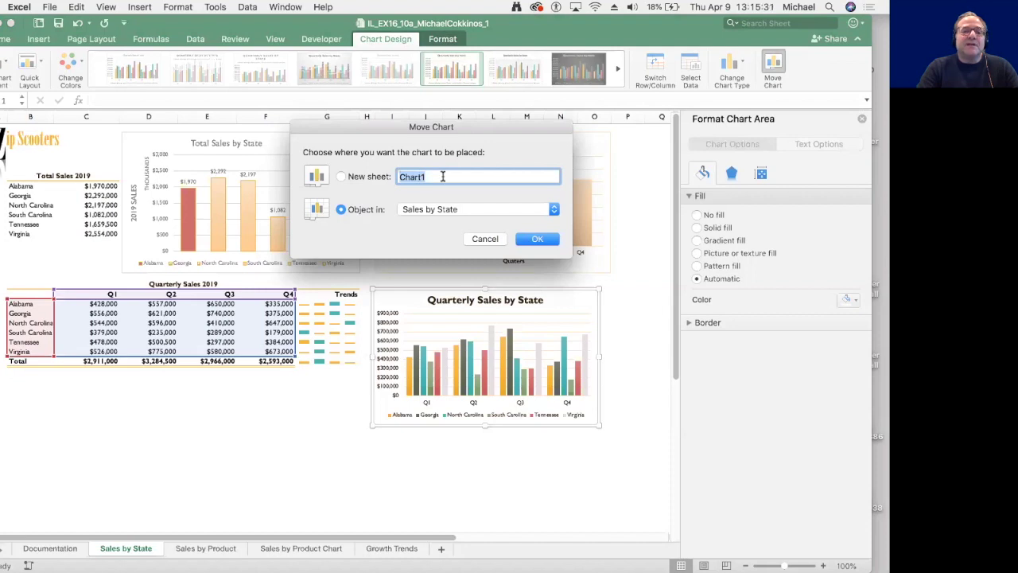
pyautogui.click(341, 176)
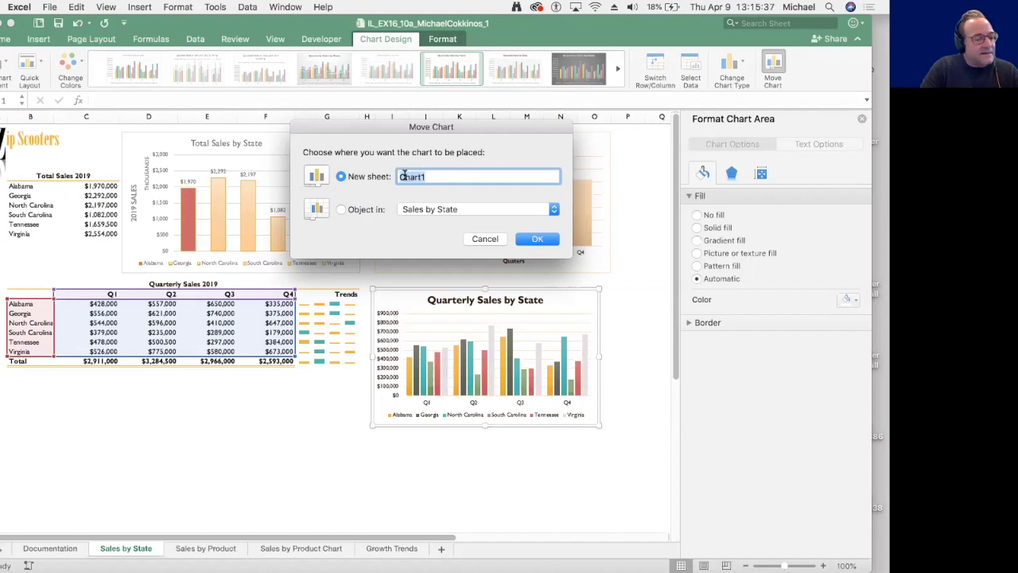
pyautogui.write('Sales v')
pyautogui.write('y State')
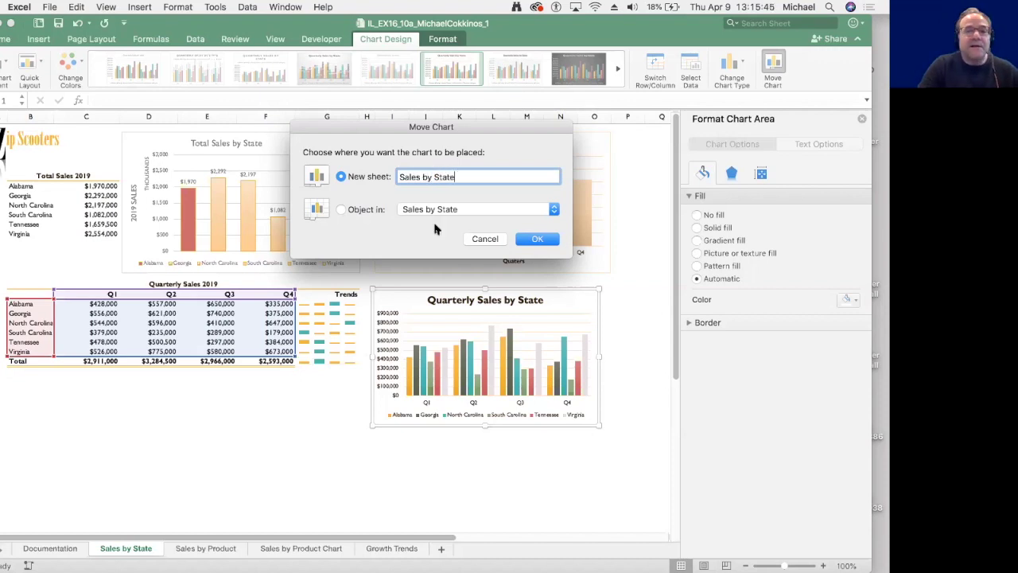
pyautogui.click(524, 239)
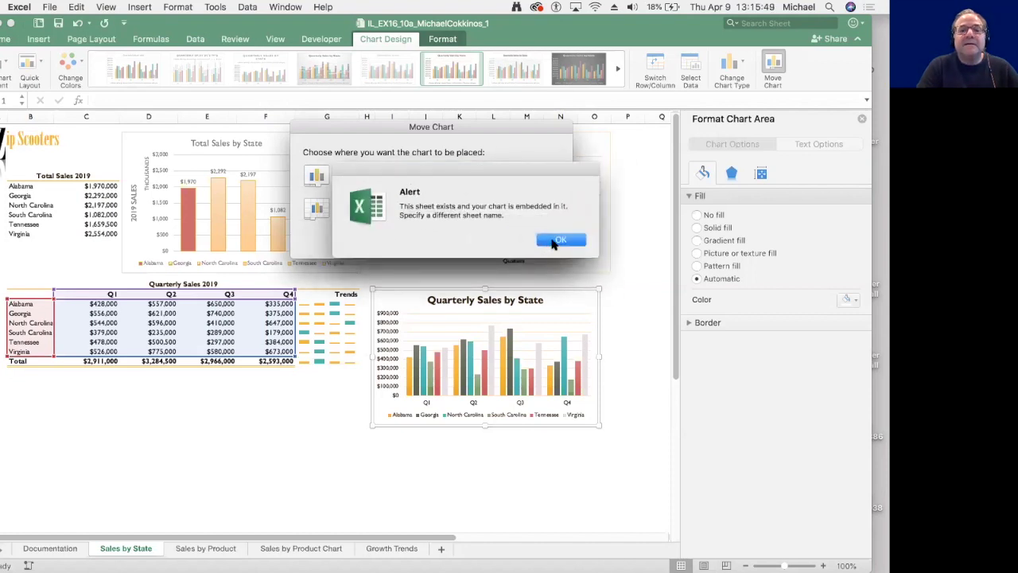
pyautogui.click(557, 240)
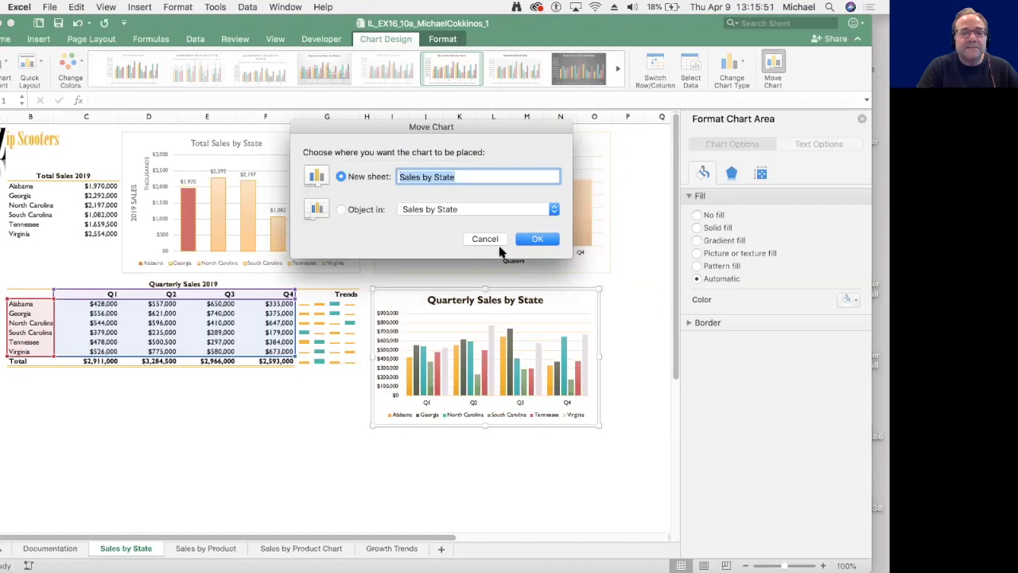
# Step: Extend the new sheet's name to Sales by State Chart and move the chart there
pyautogui.click(463, 172)
pyautogui.write('Chart')
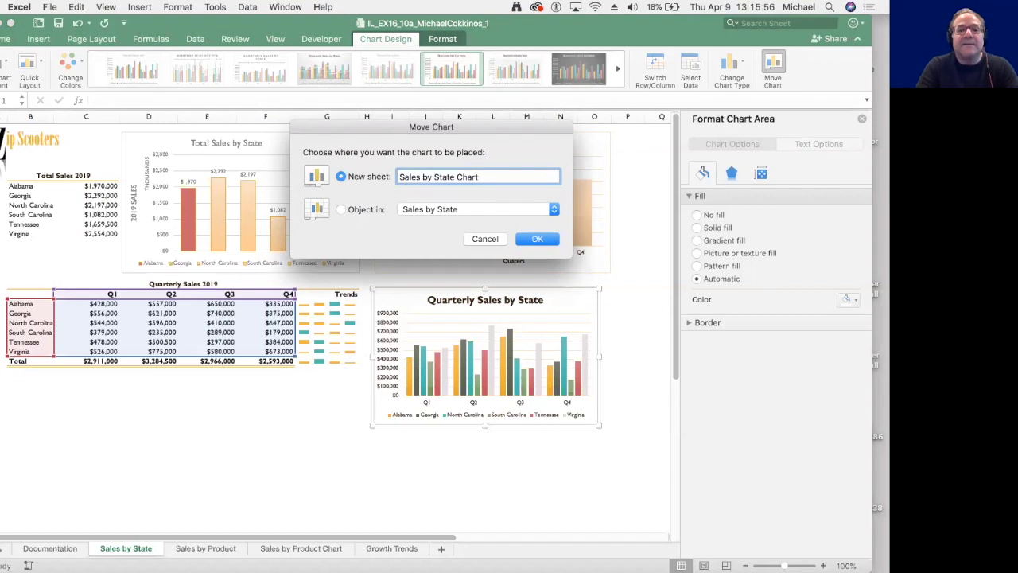
pyautogui.click(538, 240)
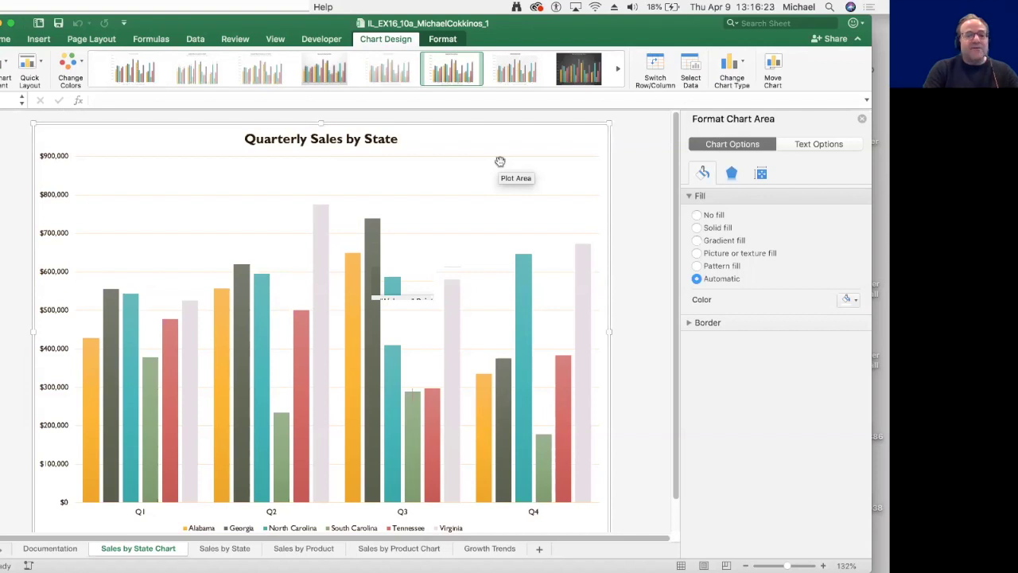
# Step: Add a primary vertical axis title reading Sales to the Quarterly Sales by State chart
pyautogui.click(50, 271)
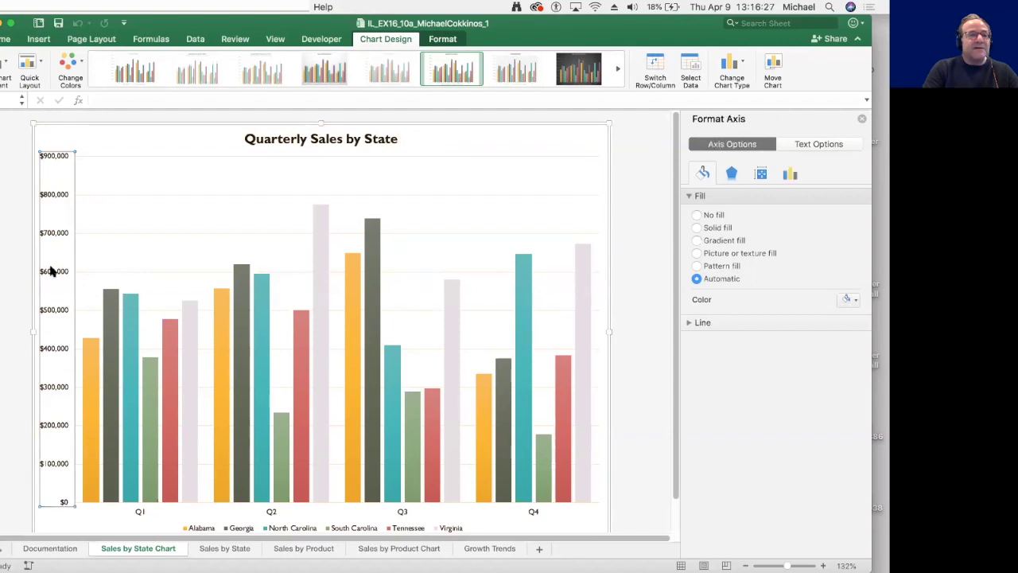
pyautogui.click(4, 67)
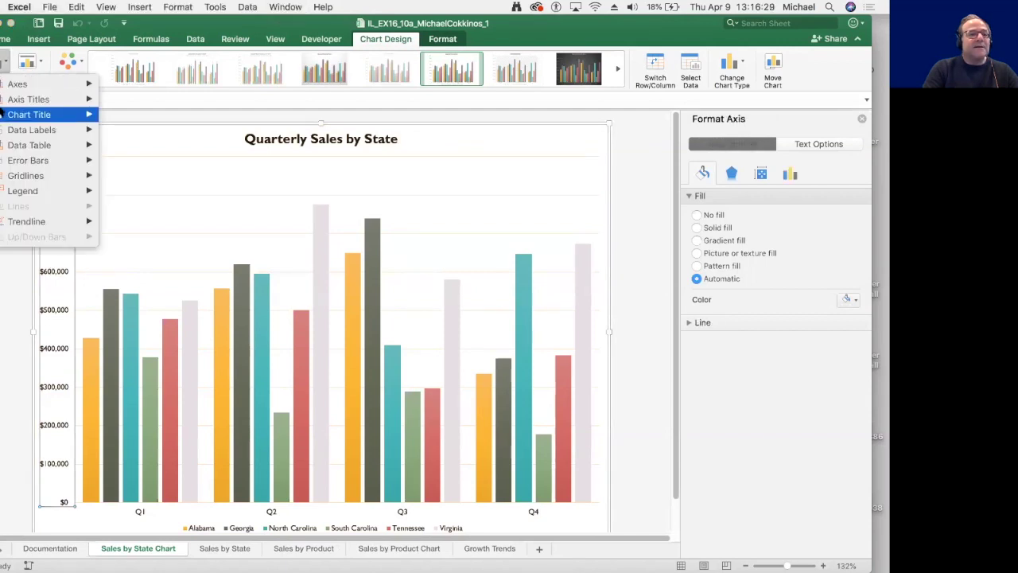
pyautogui.moveTo(2, 117)
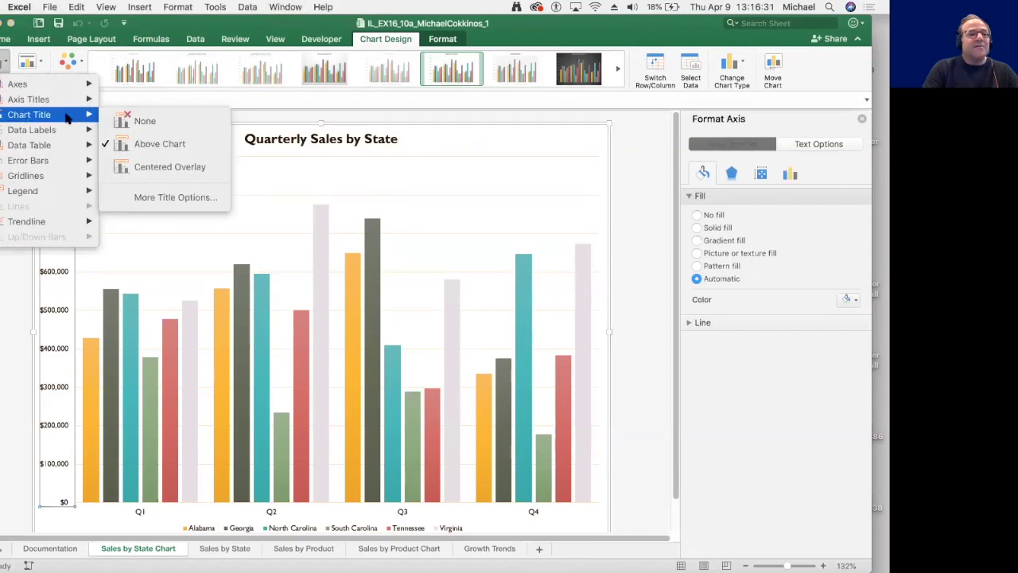
pyautogui.moveTo(71, 102)
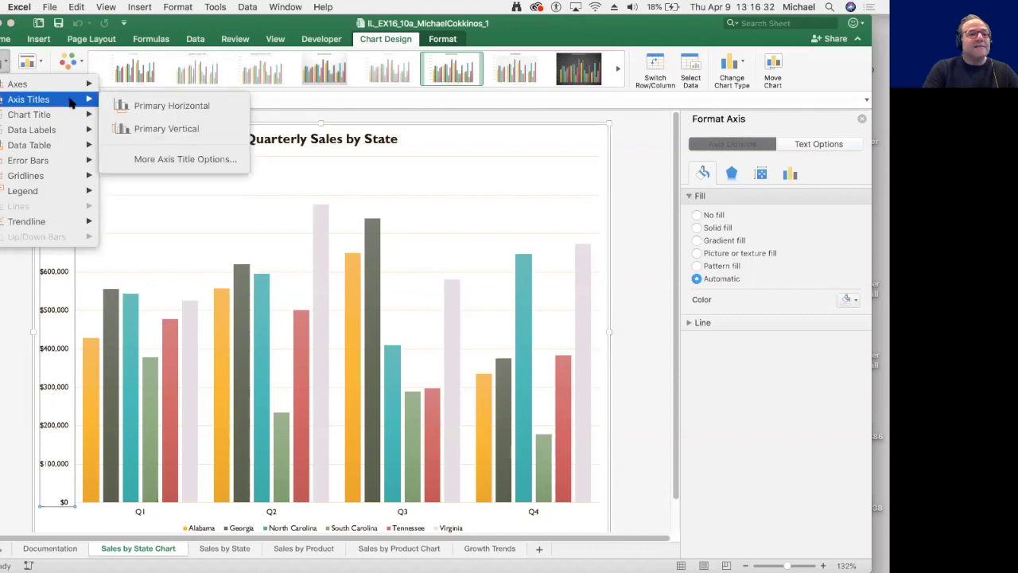
pyautogui.click(132, 127)
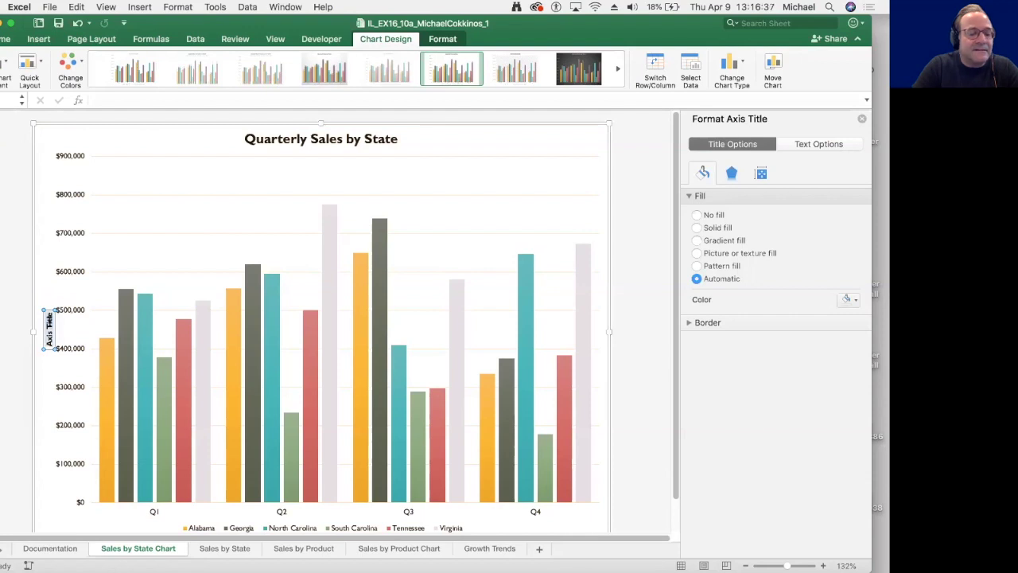
pyautogui.tripleClick(50, 324)
pyautogui.write('Sales')
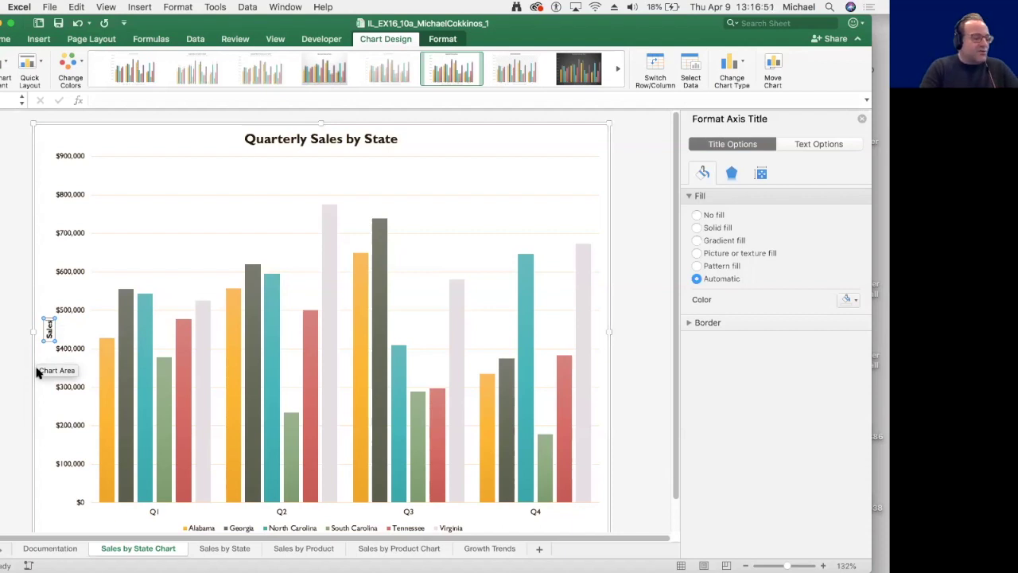
# Step: Change the Quarterly Sales by State chart to a 2-D stacked column chart
pyautogui.click(224, 216)
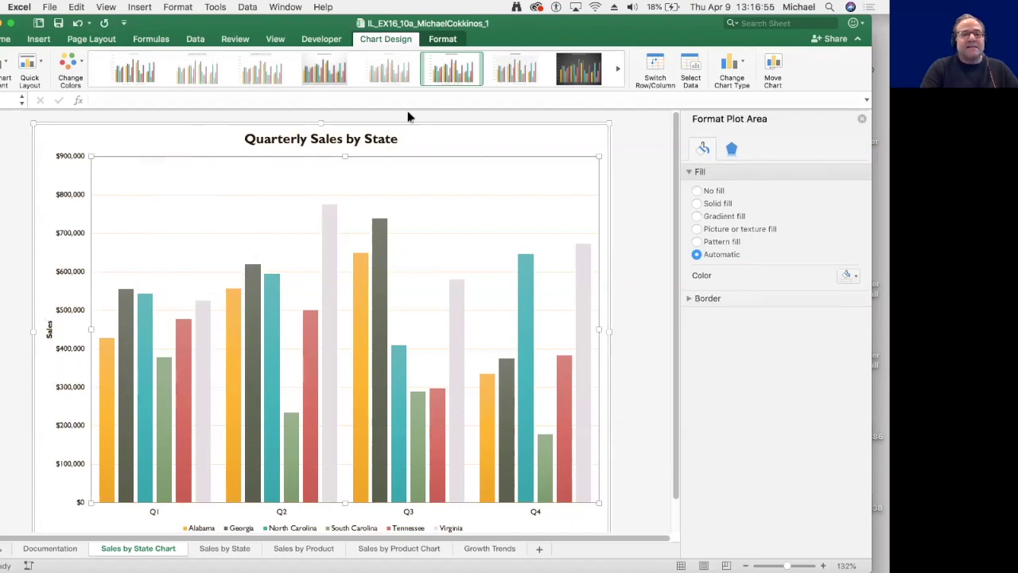
pyautogui.click(729, 67)
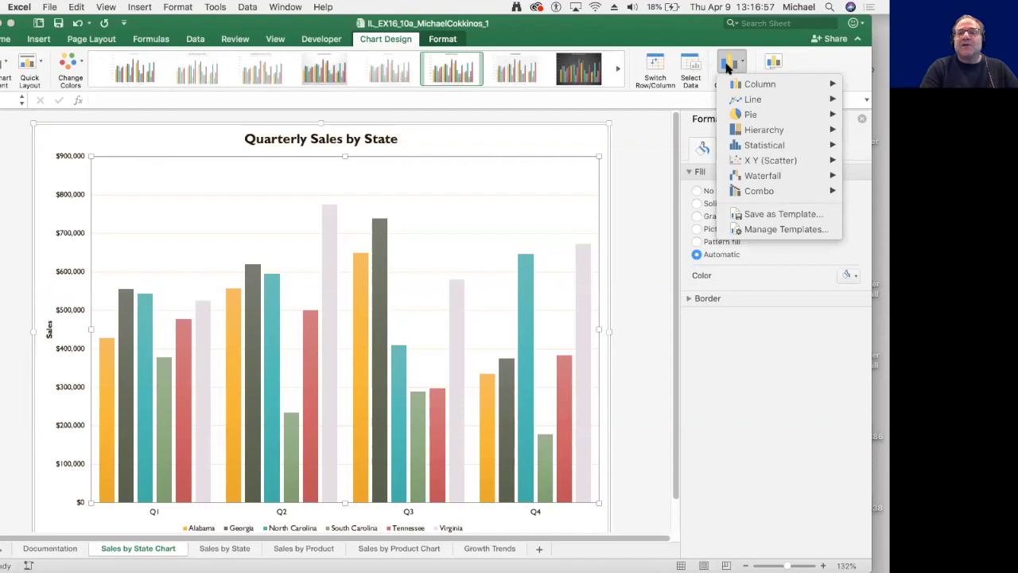
pyautogui.moveTo(734, 89)
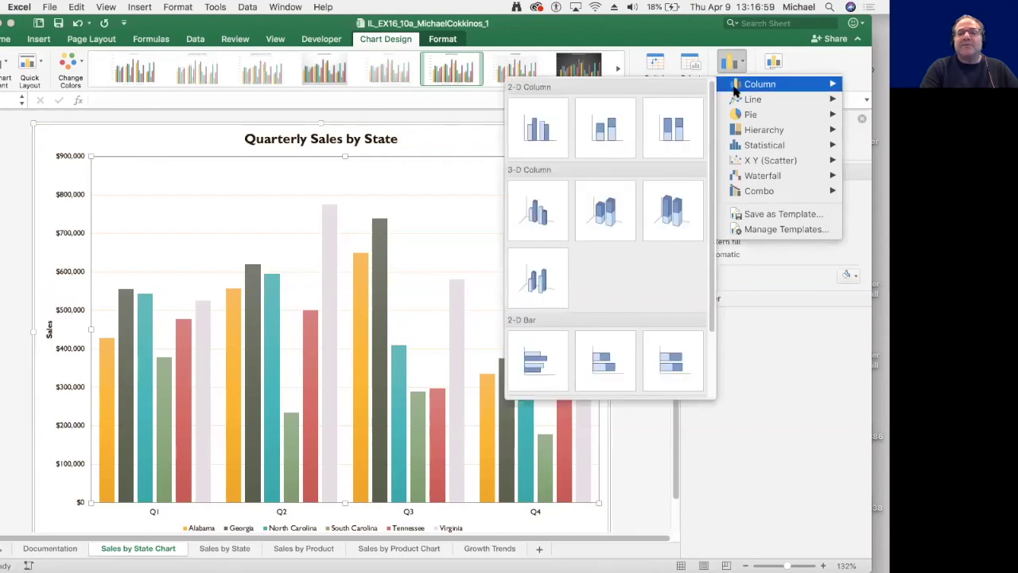
pyautogui.click(607, 129)
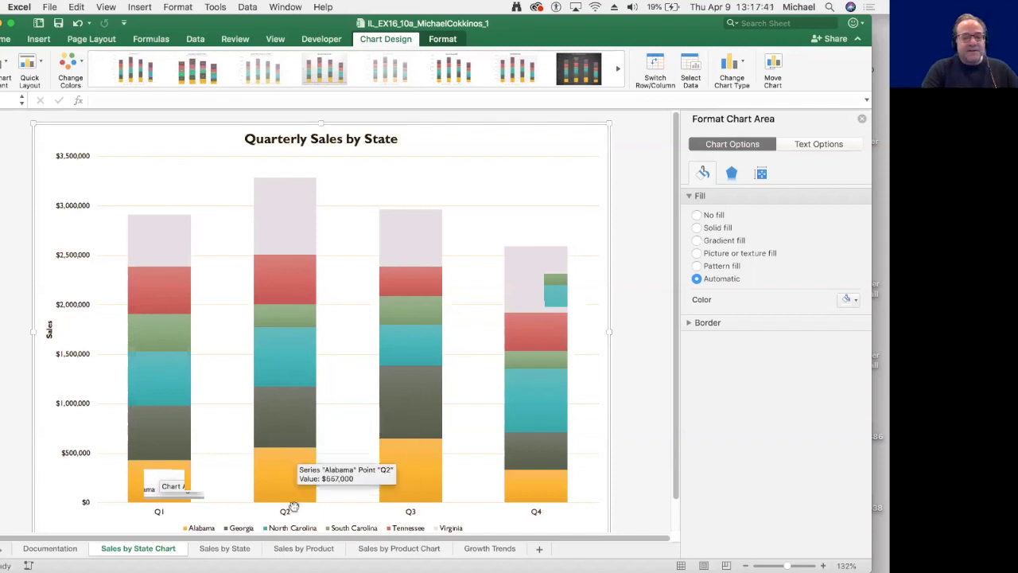
# Step: Remove the legend from the Quarterly Sales by State chart and add a data table with legend keys
pyautogui.click(291, 531)
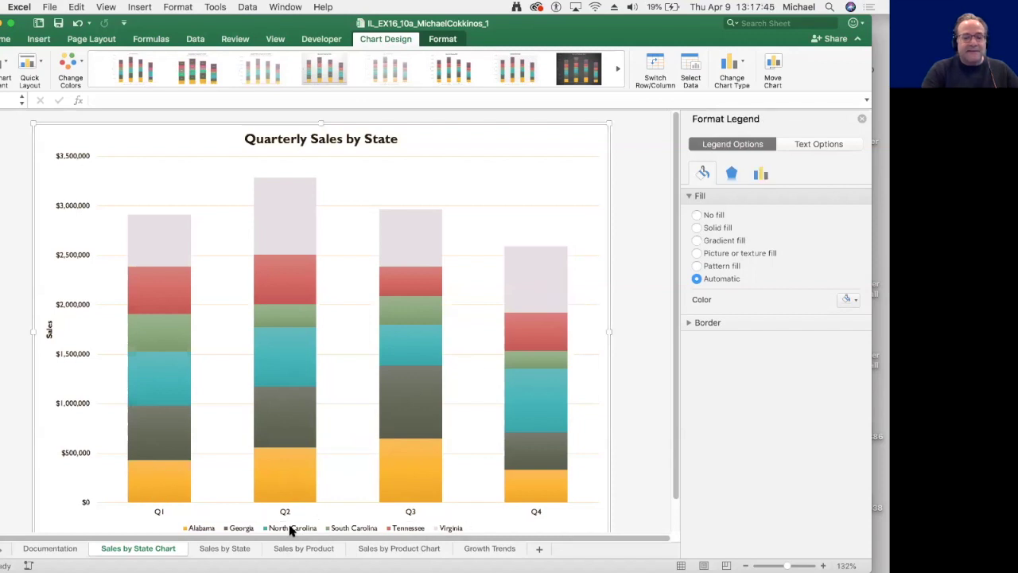
pyautogui.press('Delete')
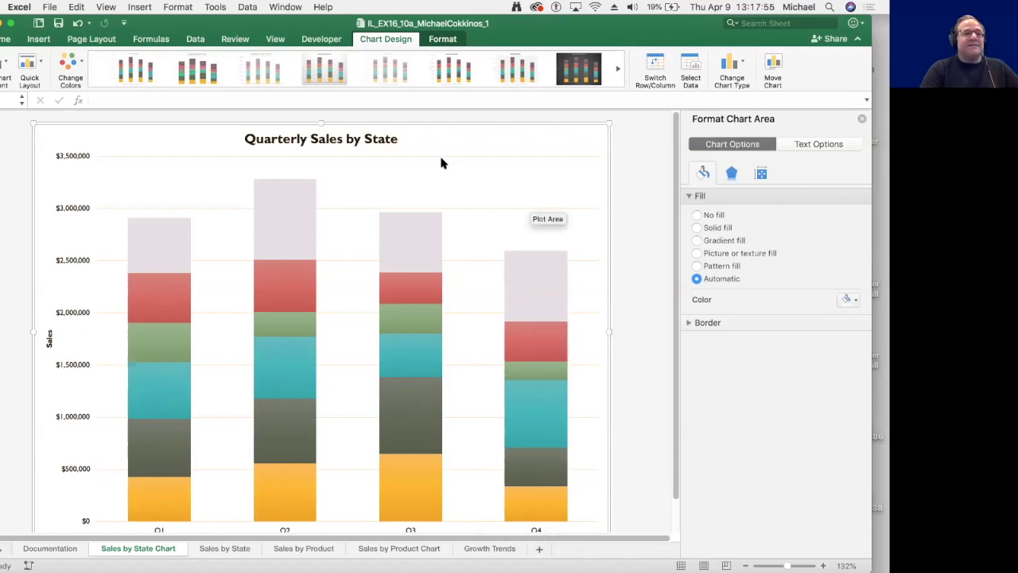
pyautogui.click(2, 70)
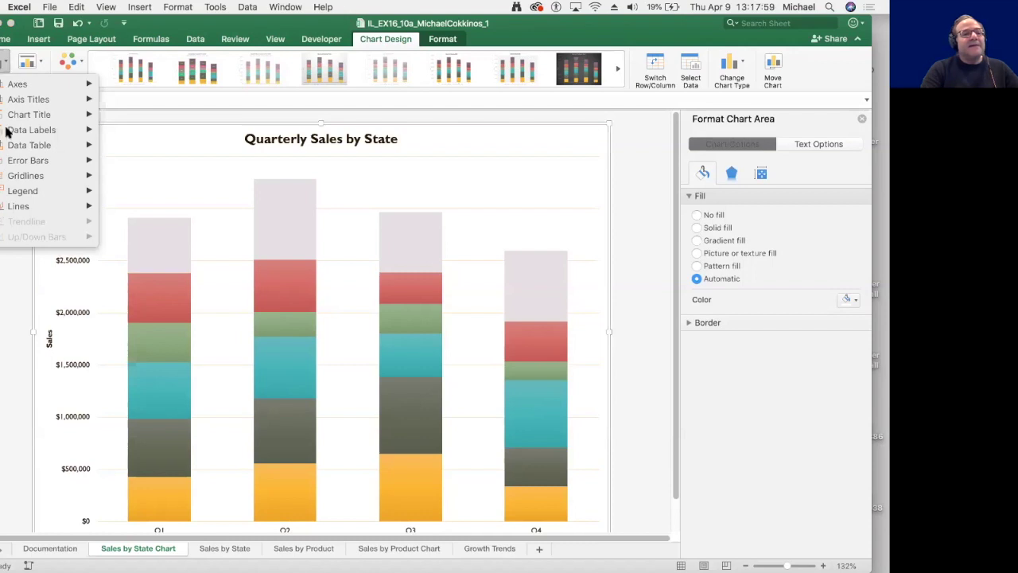
pyautogui.moveTo(9, 146)
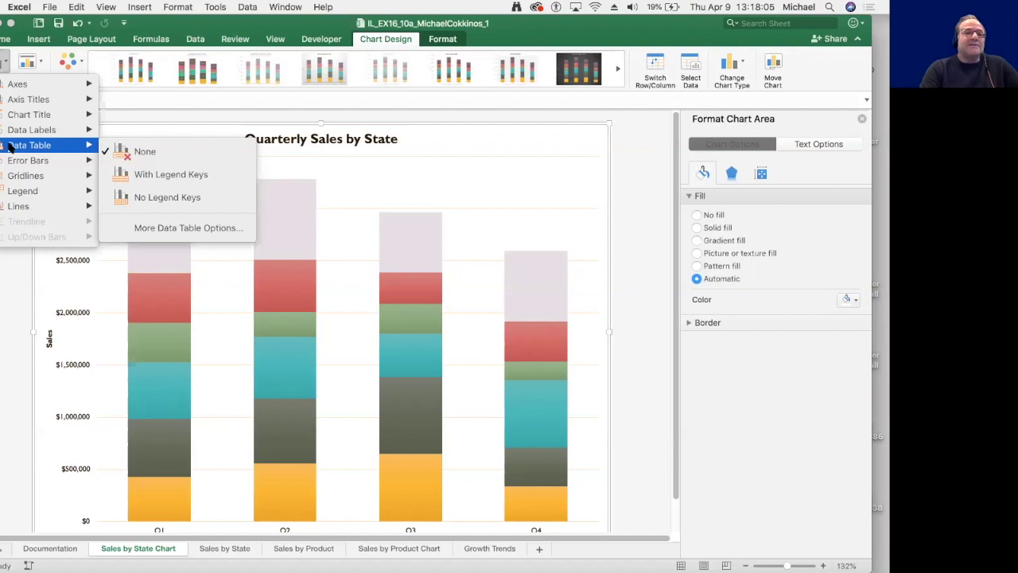
pyautogui.click(133, 173)
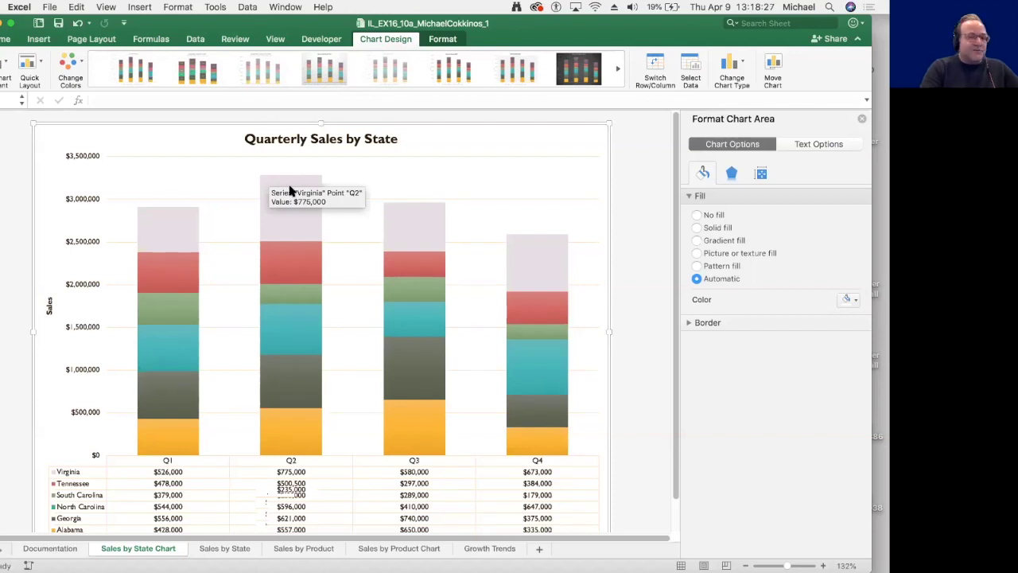
# Step: Fill the Virginia data series with the solid dark purple accent theme color from the base color row
pyautogui.rightClick(163, 231)
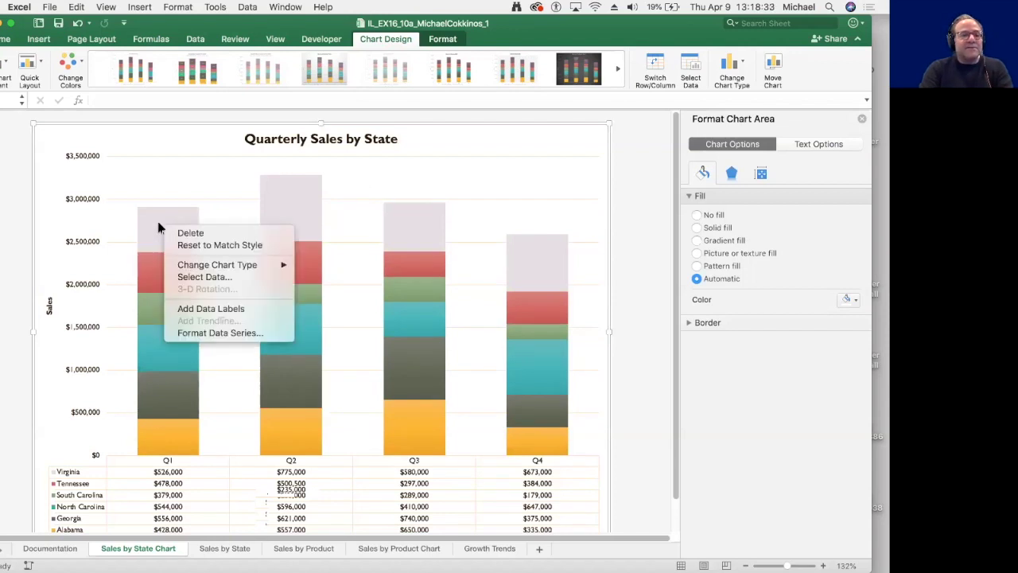
pyautogui.click(159, 228)
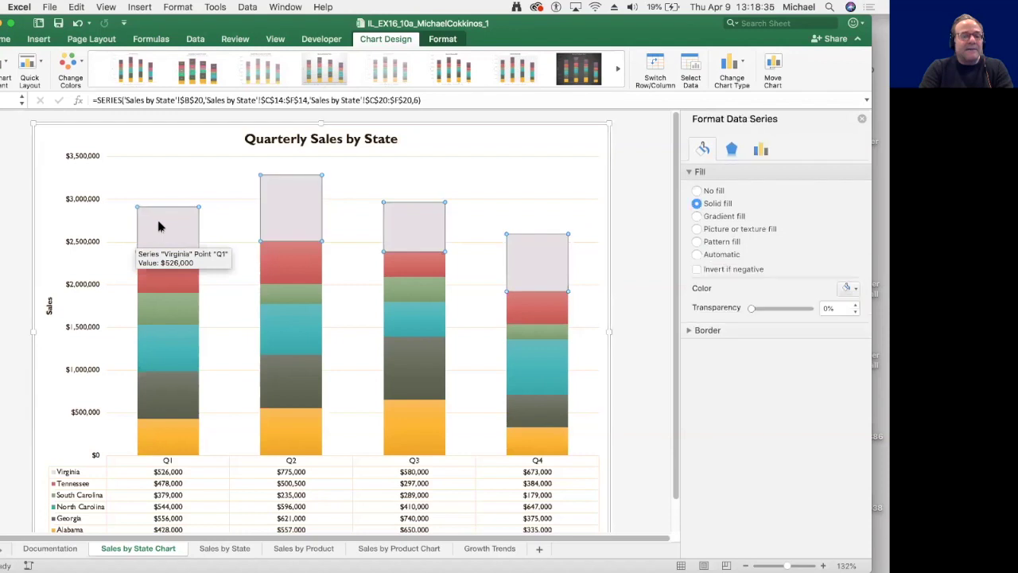
pyautogui.rightClick(159, 228)
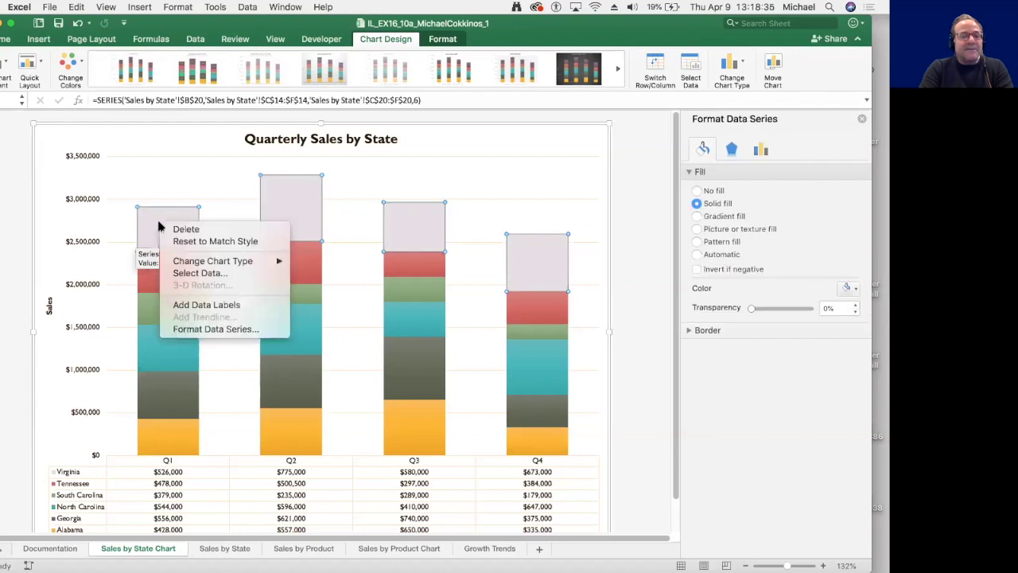
pyautogui.click(180, 327)
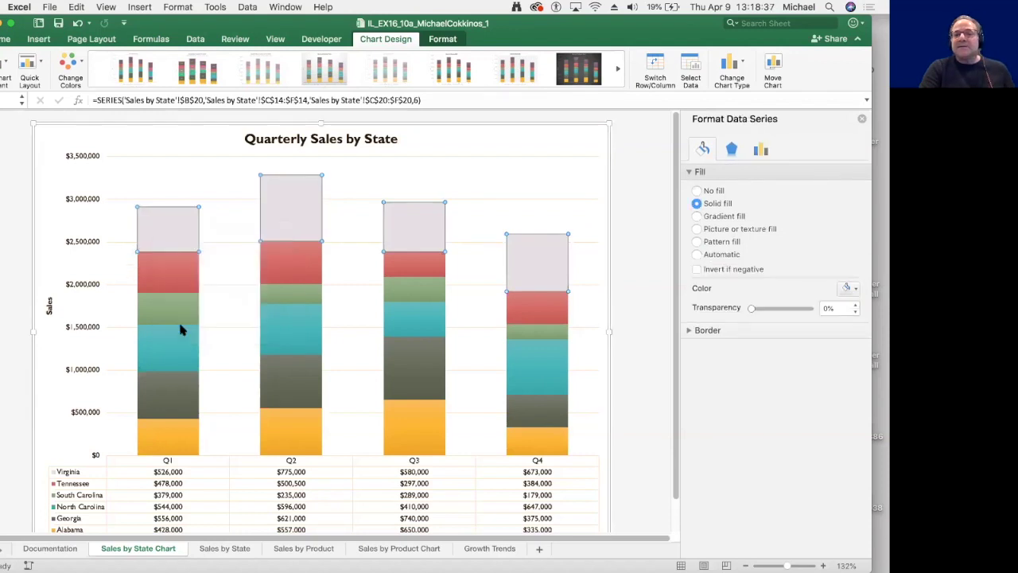
pyautogui.click(703, 151)
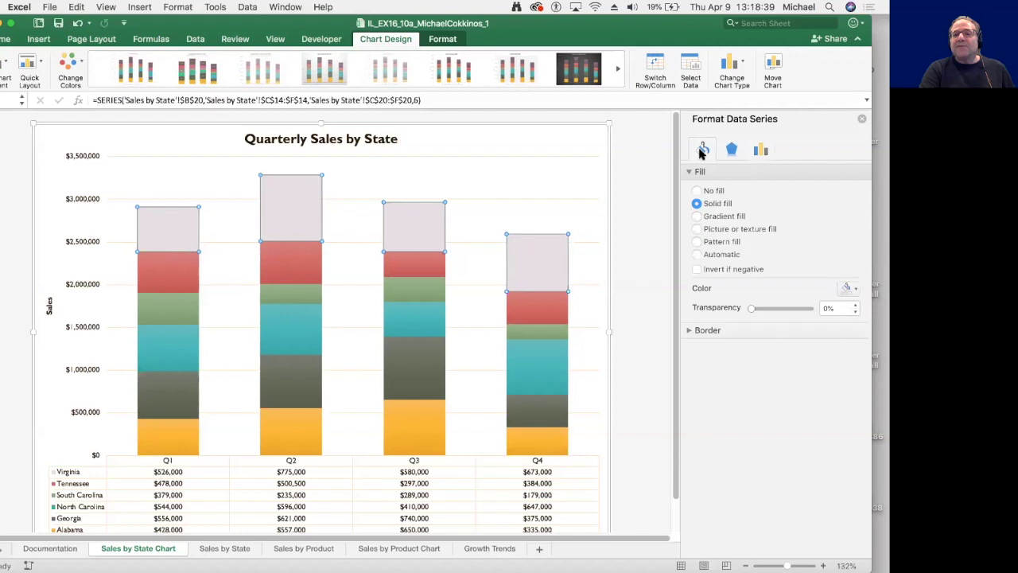
pyautogui.click(850, 288)
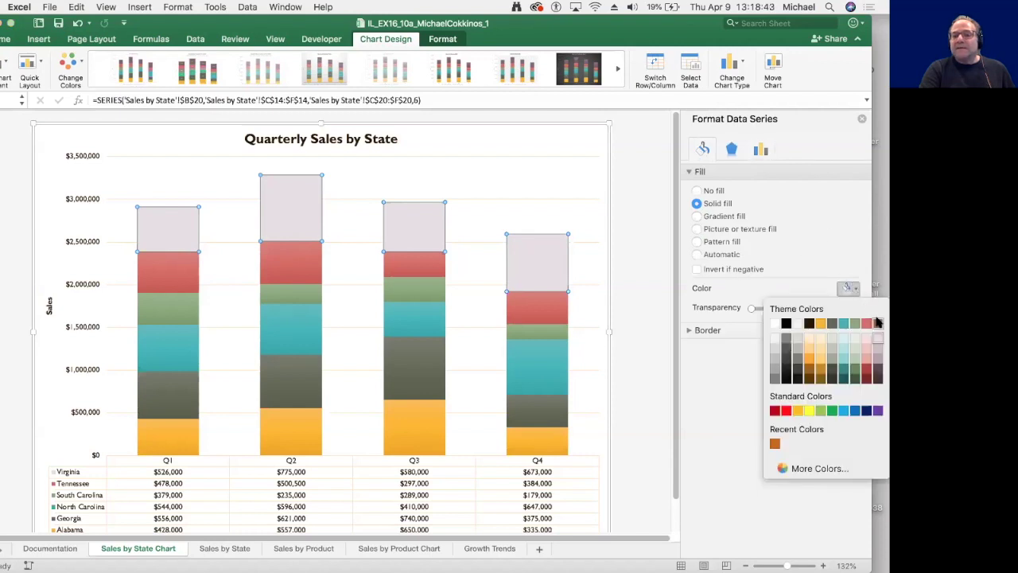
pyautogui.click(878, 322)
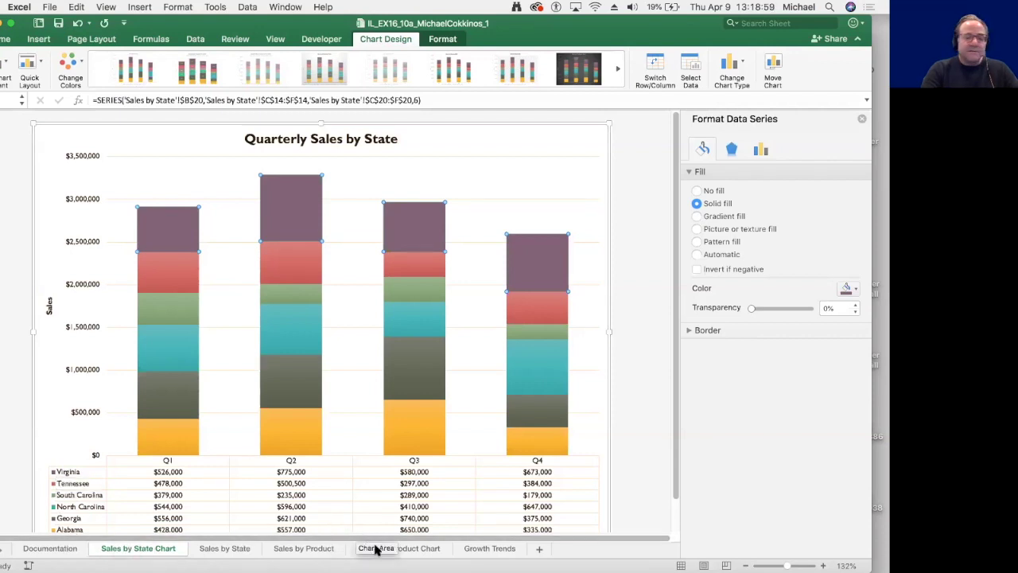
# Step: Insert a 2-D pie chart of the Total Sales 2019 data in A4:B7 on Sales by Product, placing it over columns C to F above Quarterly Sales 2019
pyautogui.click(318, 548)
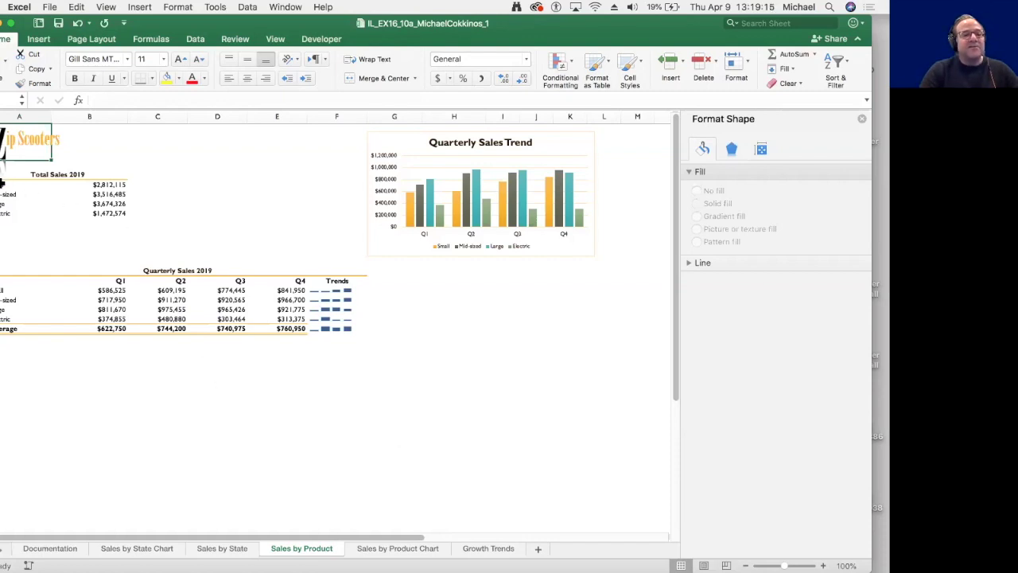
pyautogui.moveTo(1, 184); pyautogui.dragTo(97, 210)
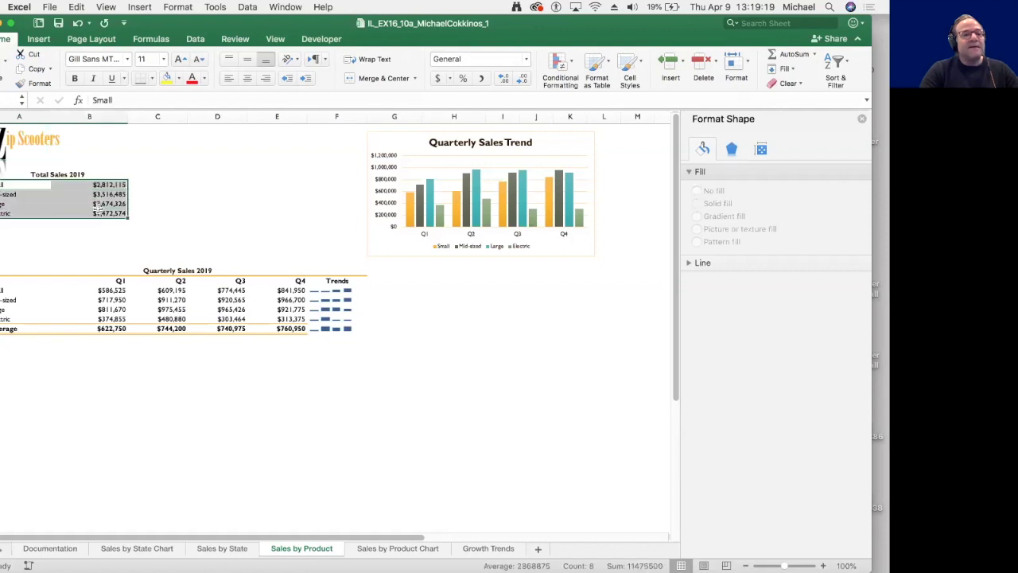
pyautogui.click(37, 40)
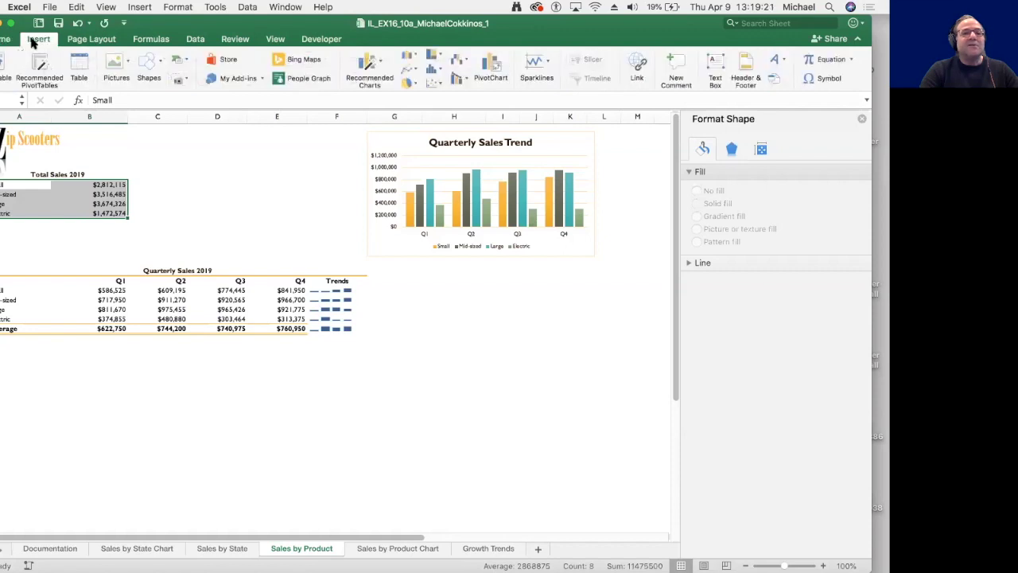
pyautogui.click(410, 84)
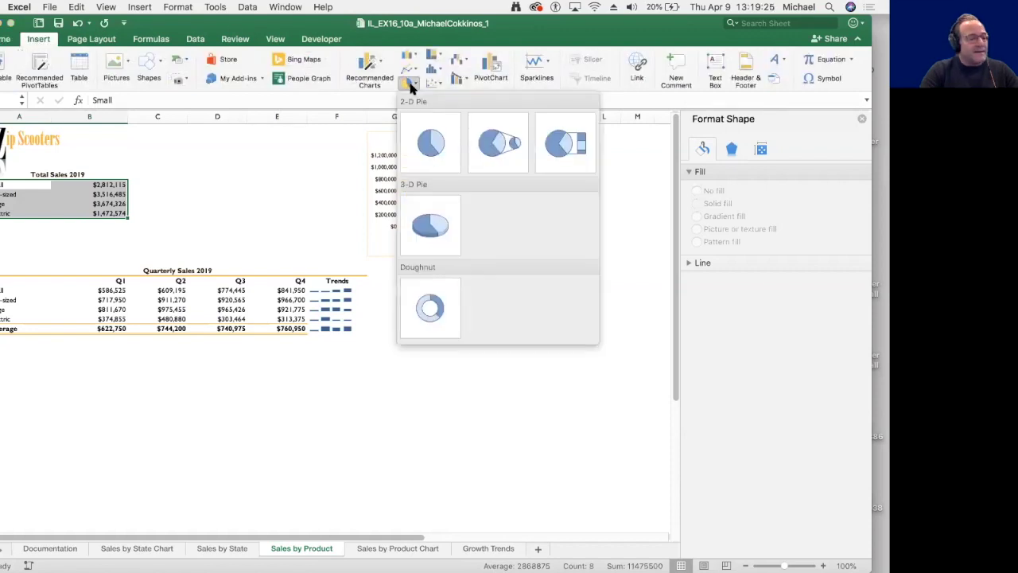
pyautogui.click(431, 140)
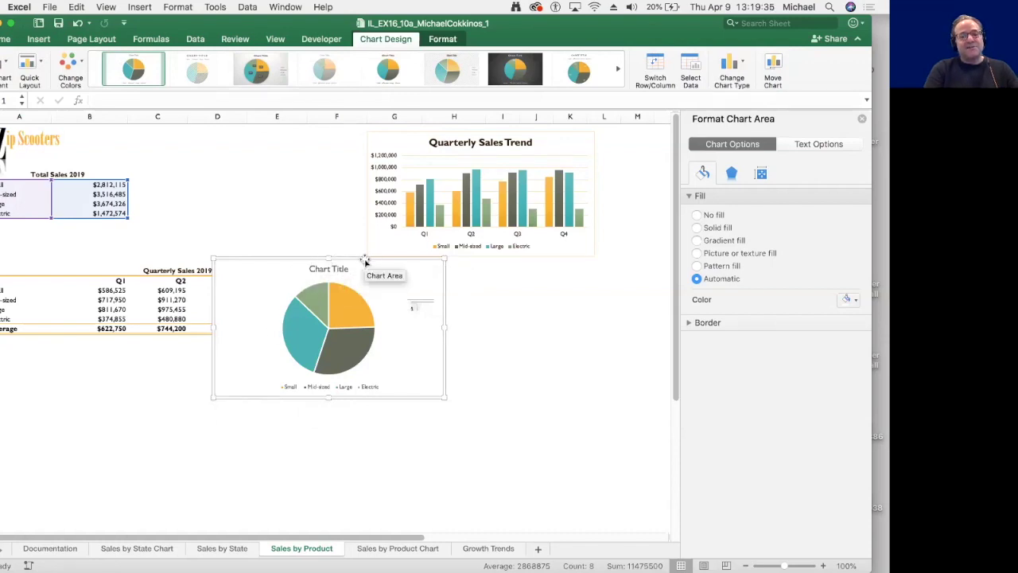
pyautogui.moveTo(365, 261); pyautogui.dragTo(285, 127)
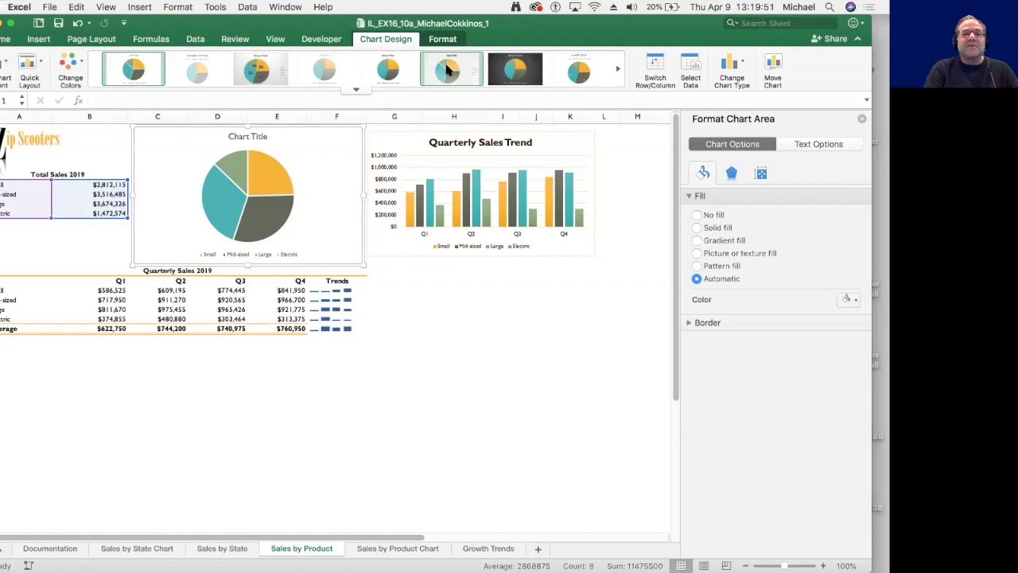
# Step: Apply the shaded, bold-titled chart style on a white background to the pie chart and set its legend position to Right
pyautogui.click(385, 72)
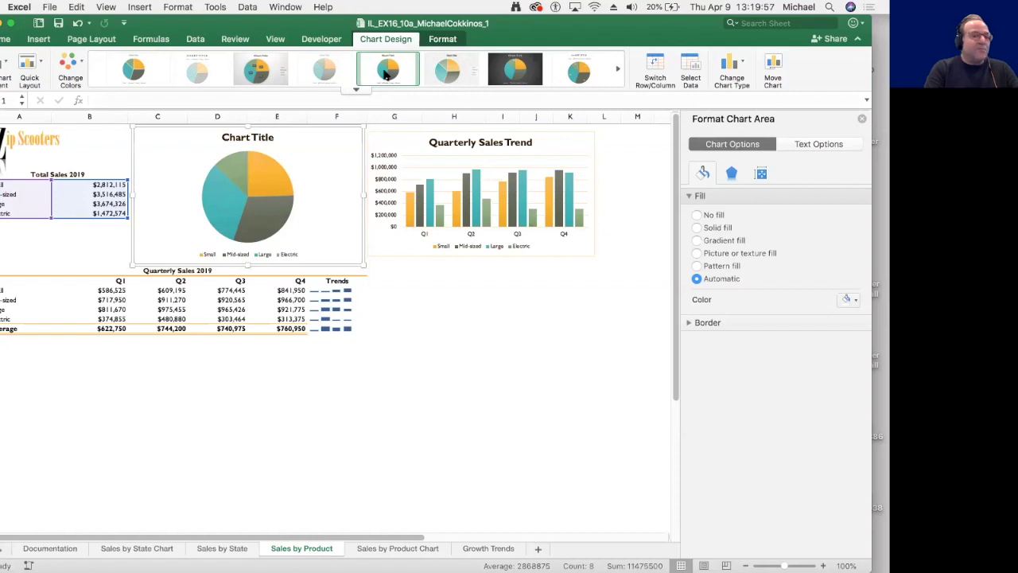
pyautogui.click(278, 255)
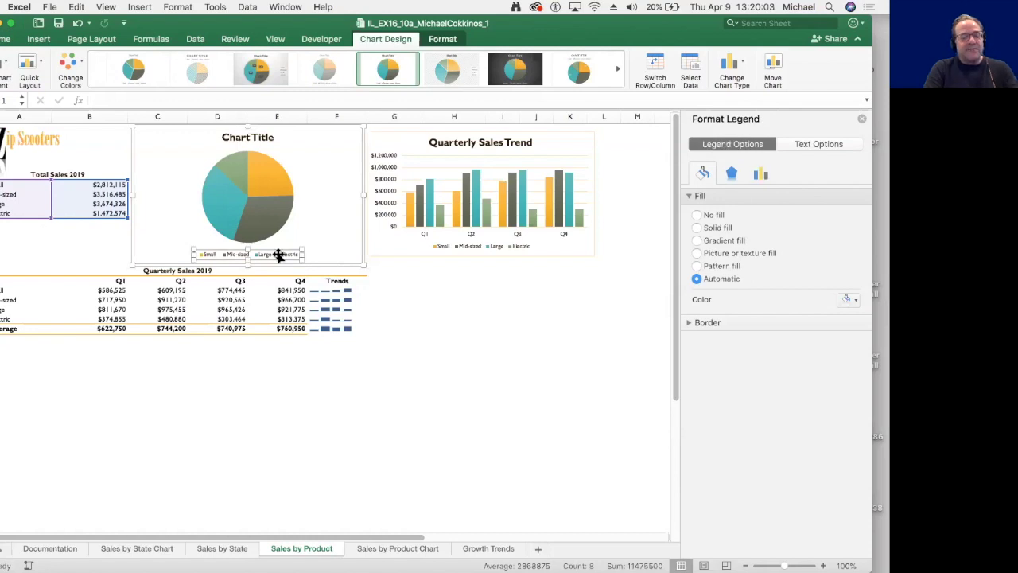
pyautogui.rightClick(278, 255)
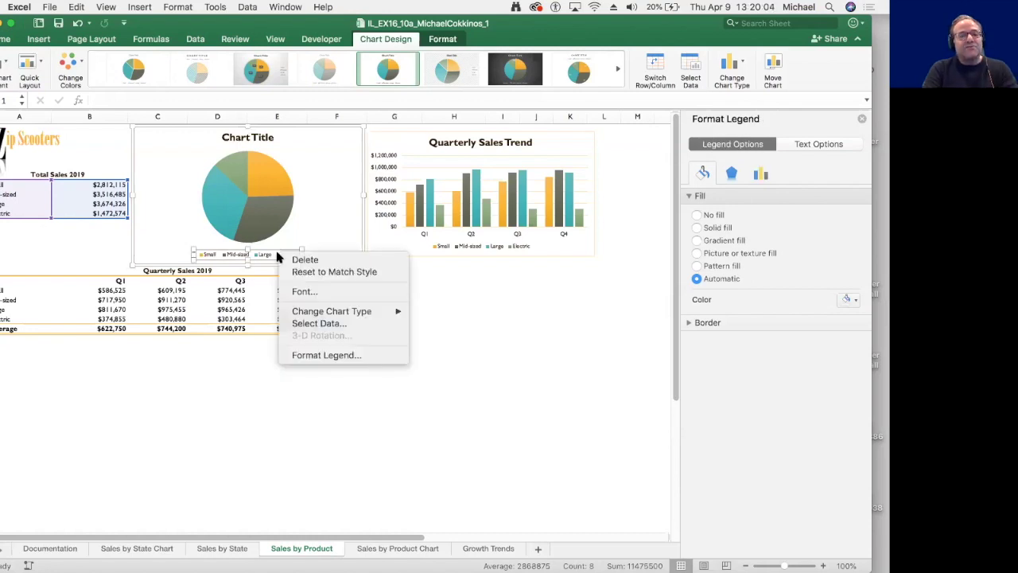
pyautogui.click(314, 356)
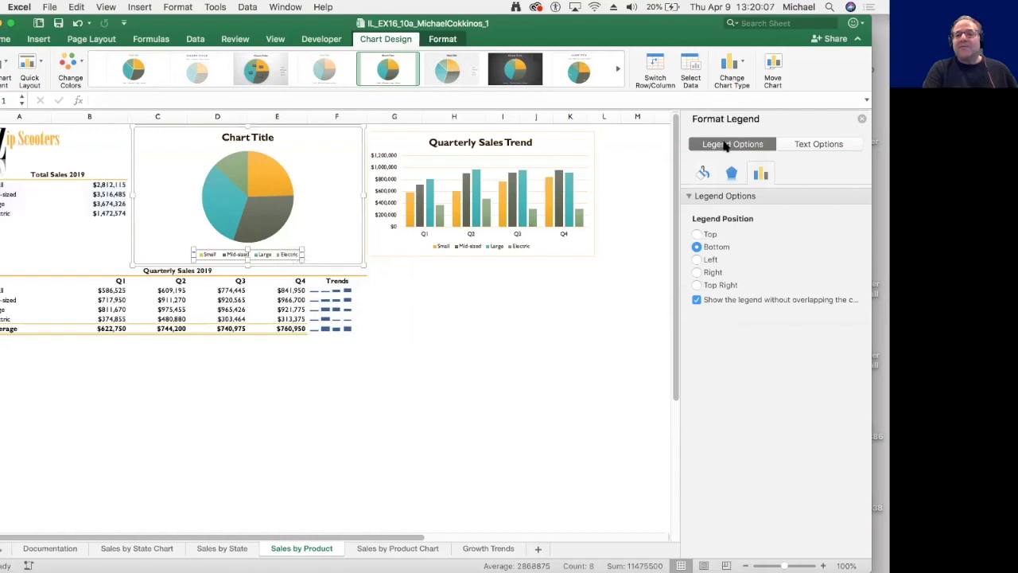
pyautogui.click(697, 272)
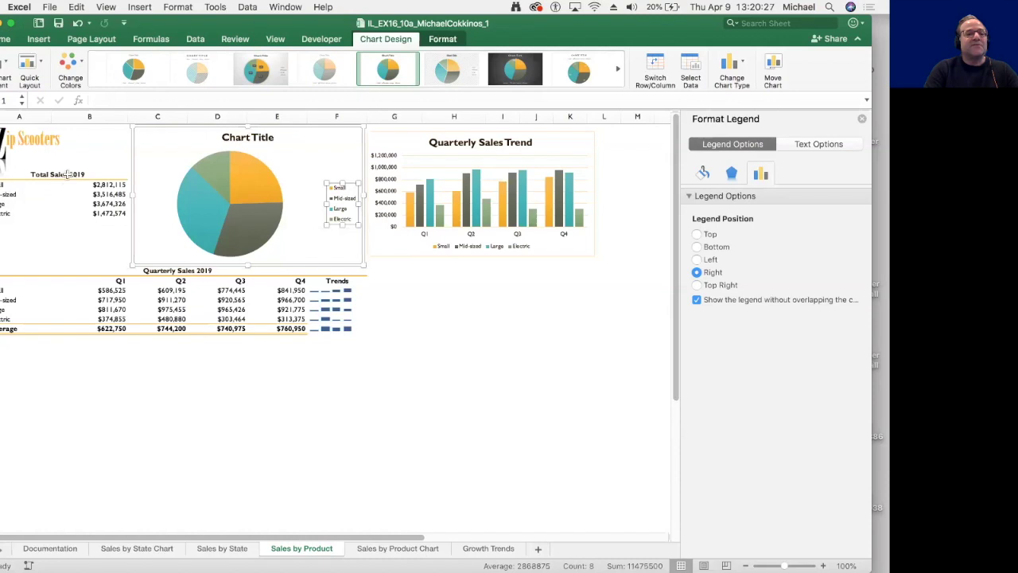
# Step: Replace the pie chart's placeholder title with Sales by Product Type
pyautogui.click(254, 139)
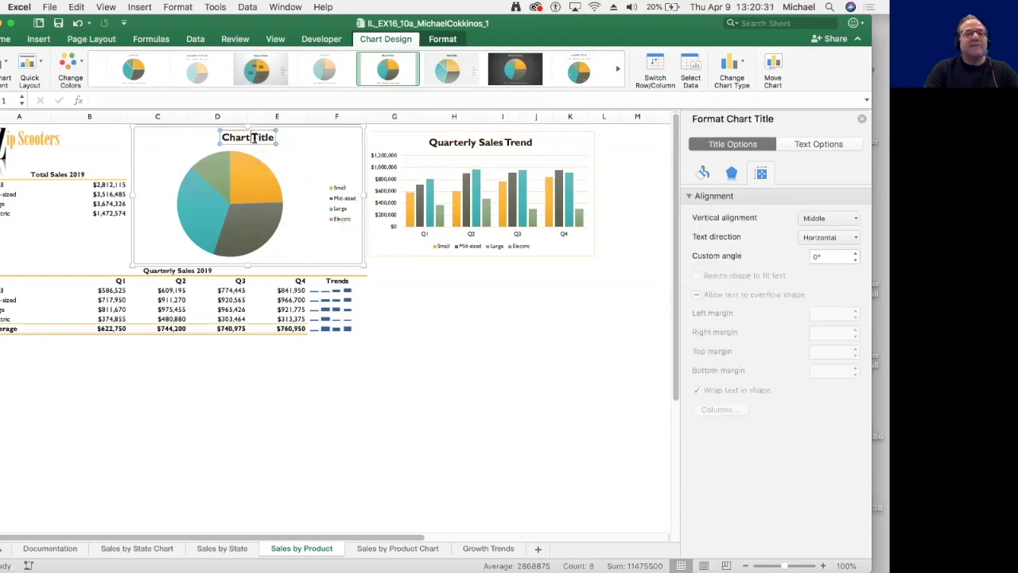
pyautogui.doubleClick(253, 138)
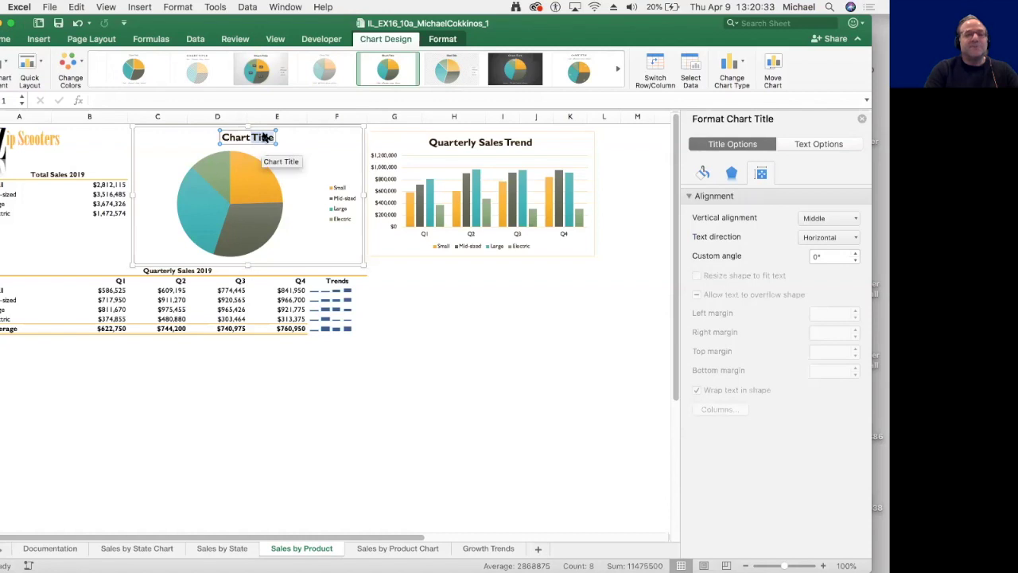
pyautogui.press('BackSpace')
pyautogui.press('BackSpace')
pyautogui.press('BackSpace')
pyautogui.press('BackSpace')
pyautogui.press('BackSpace')
pyautogui.press('BackSpace')
pyautogui.press('BackSpace')
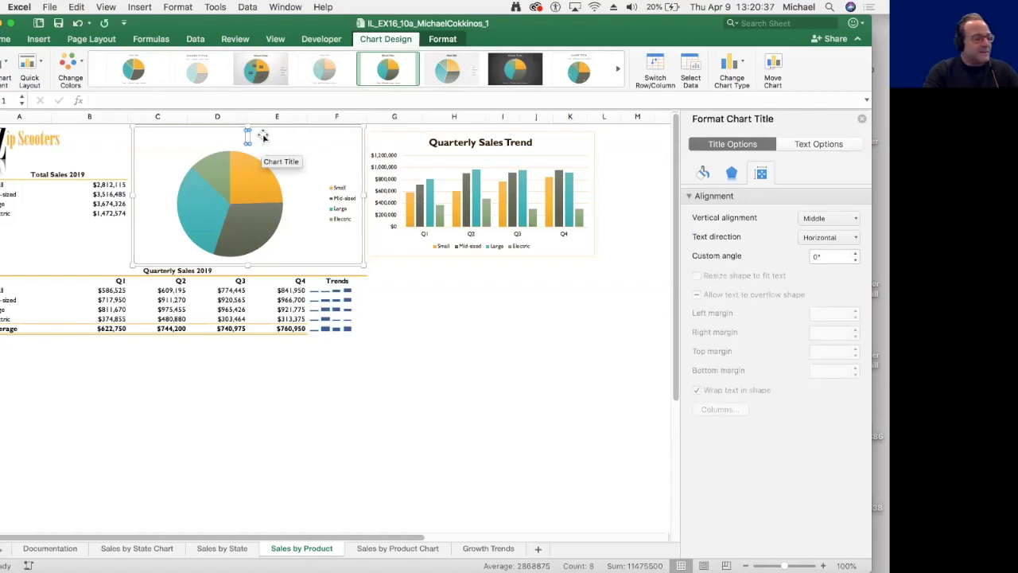
pyautogui.write('Sales by Product Type')
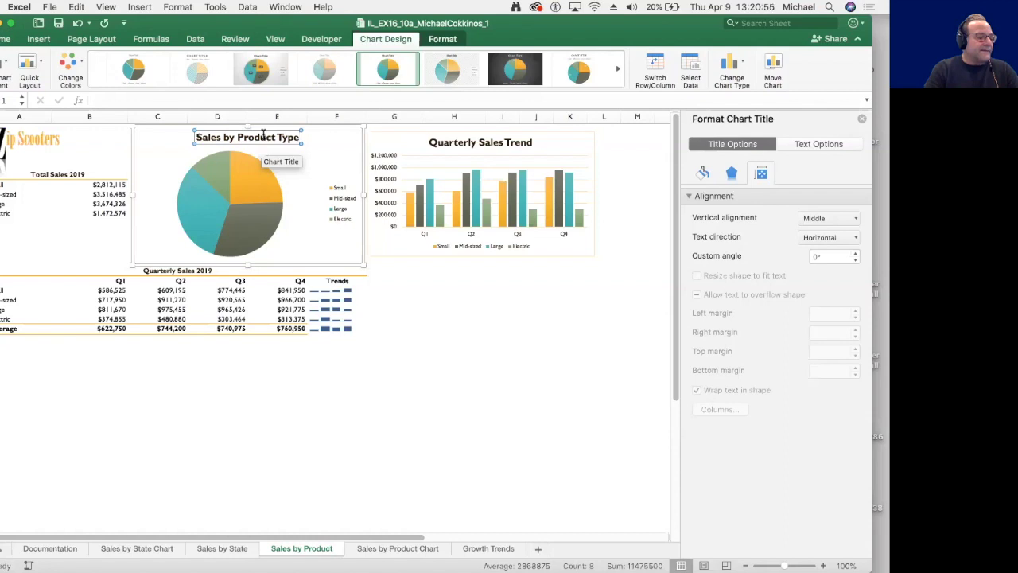
# Step: Add data labels to the slices of the Sales by Product Type pie chart and select the labels
pyautogui.rightClick(254, 182)
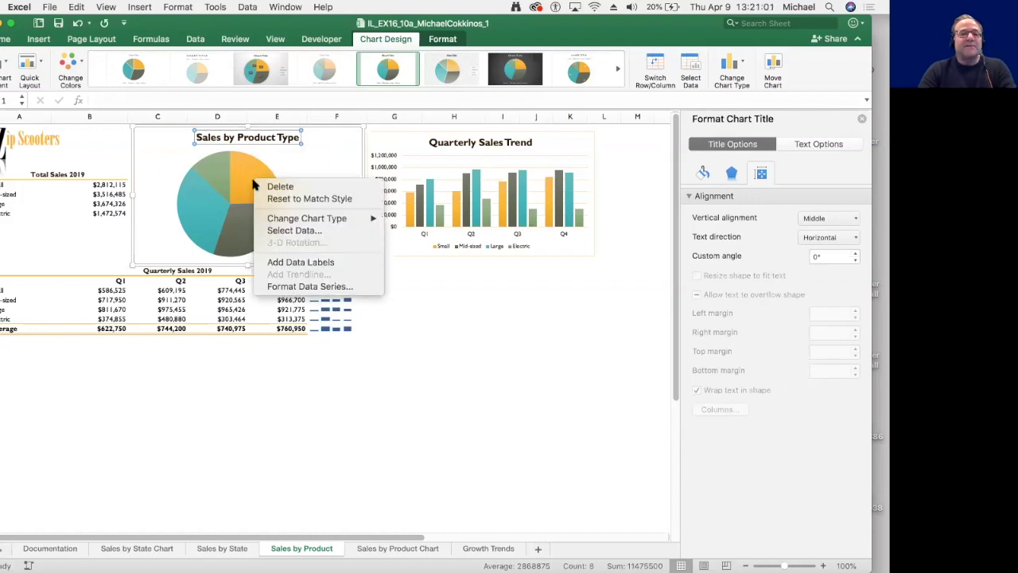
pyautogui.click(276, 263)
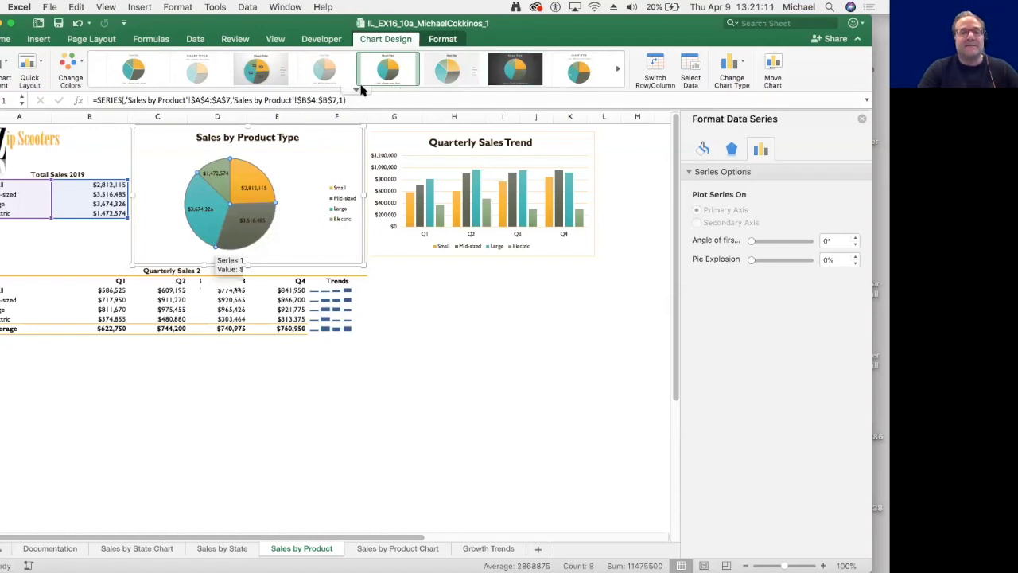
pyautogui.click(254, 189)
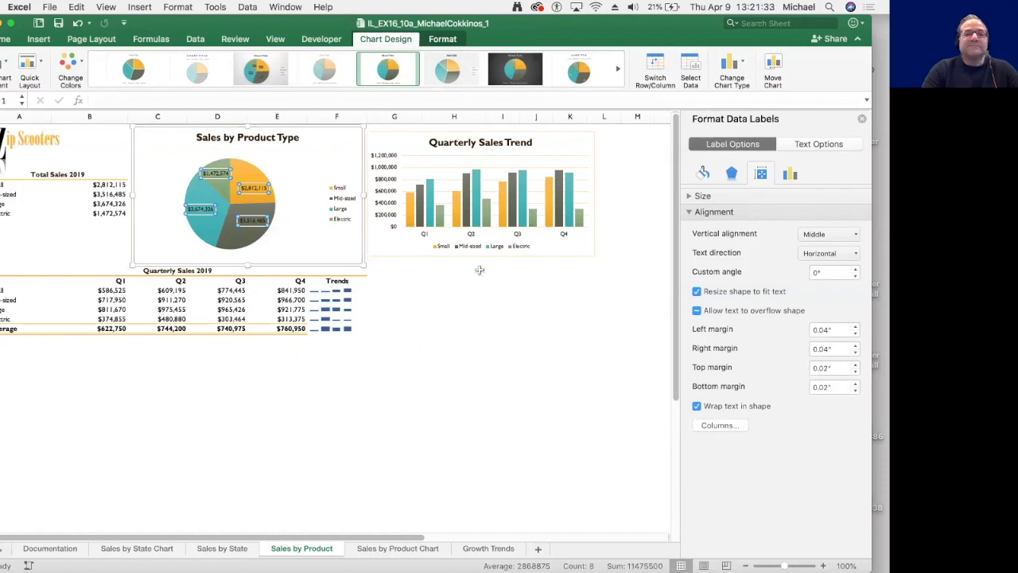
# Step: Switch the rows and columns of the Quarterly Sales Trend chart so the product types form the horizontal axis categories
pyautogui.click(541, 141)
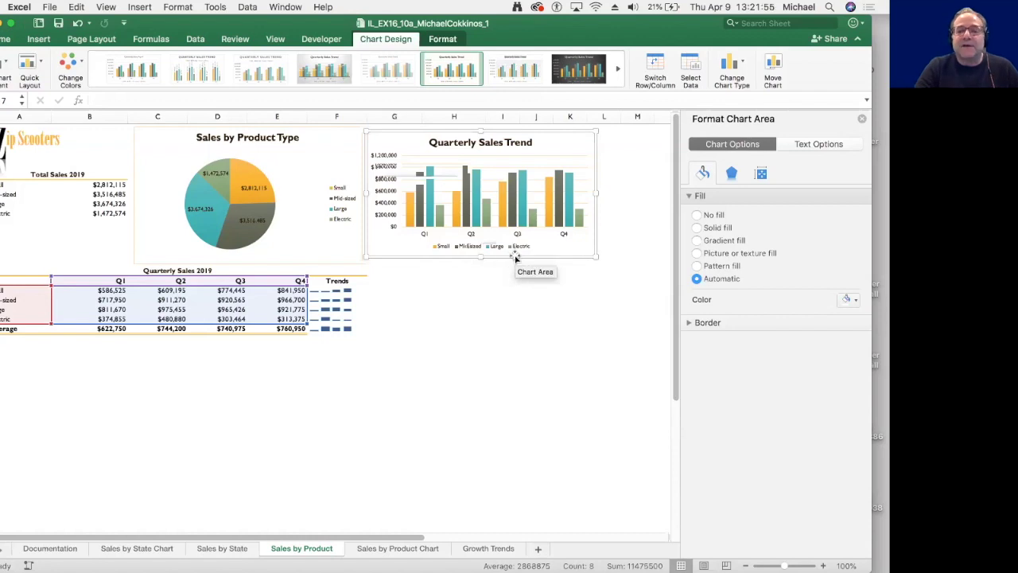
pyautogui.click(653, 70)
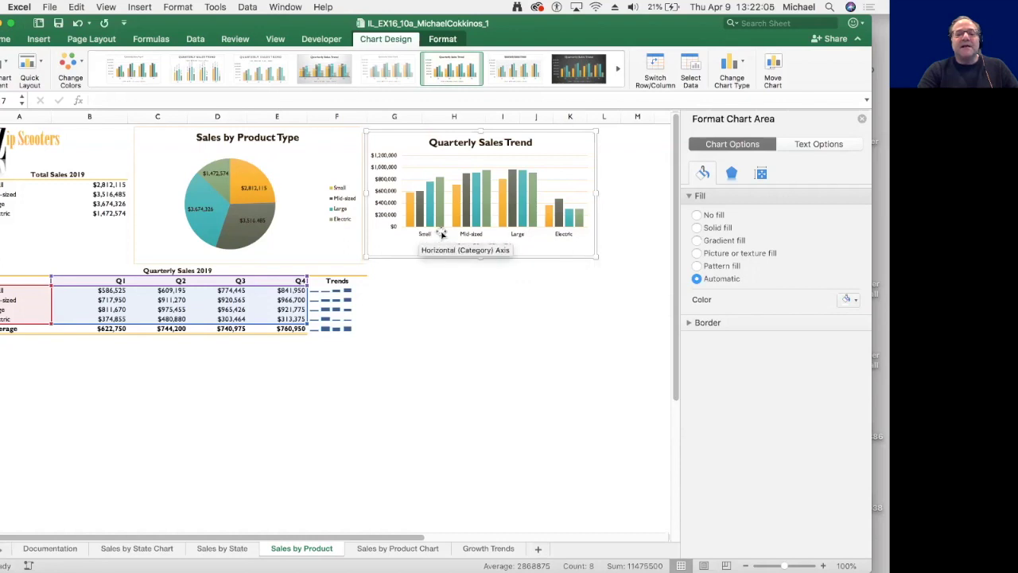
pyautogui.click(653, 69)
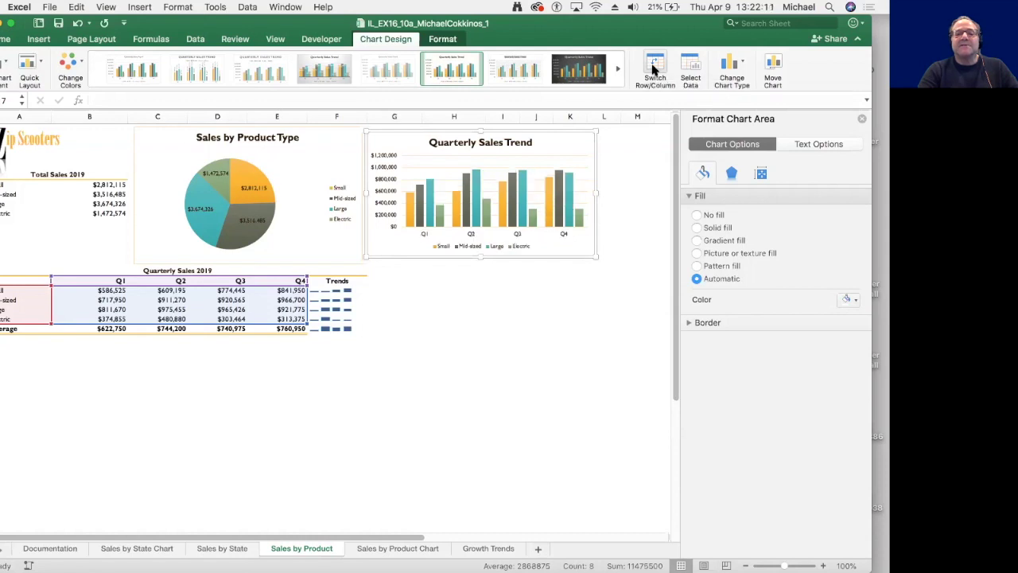
pyautogui.click(652, 69)
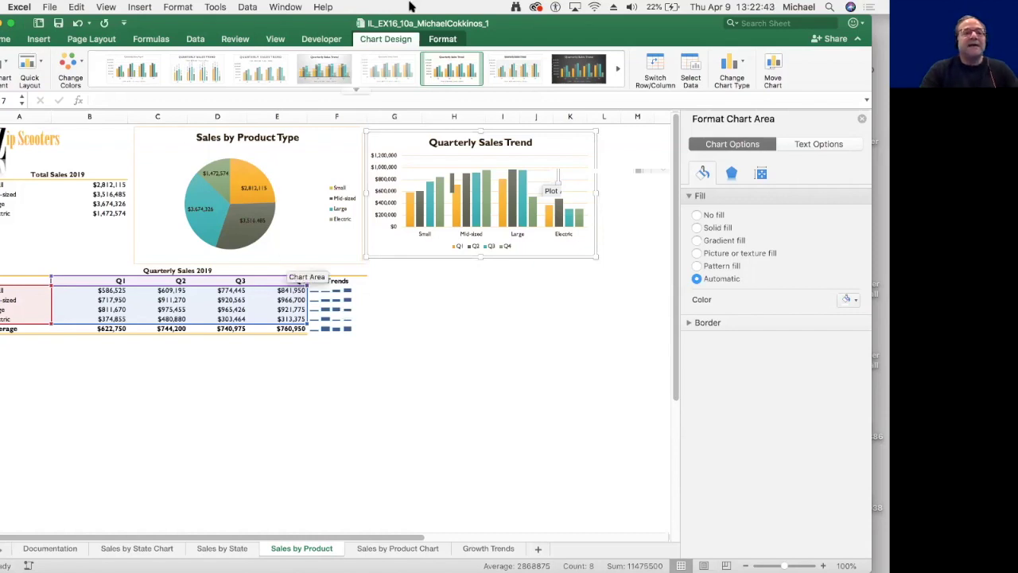
# Step: Convert the column sparklines under Trends to line sparklines and apply the gold style that ends the gallery's first row
pyautogui.click(324, 310)
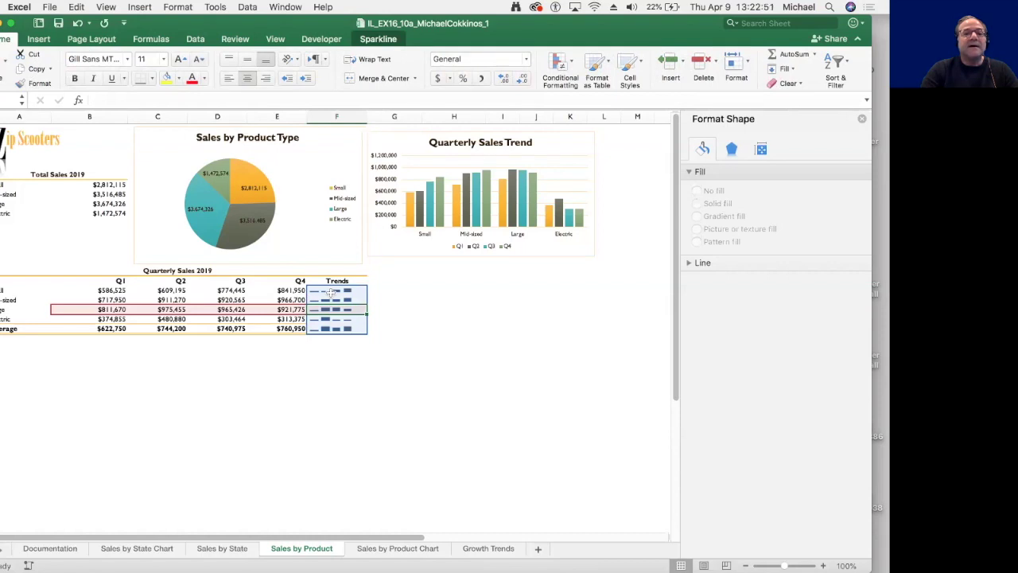
pyautogui.click(361, 40)
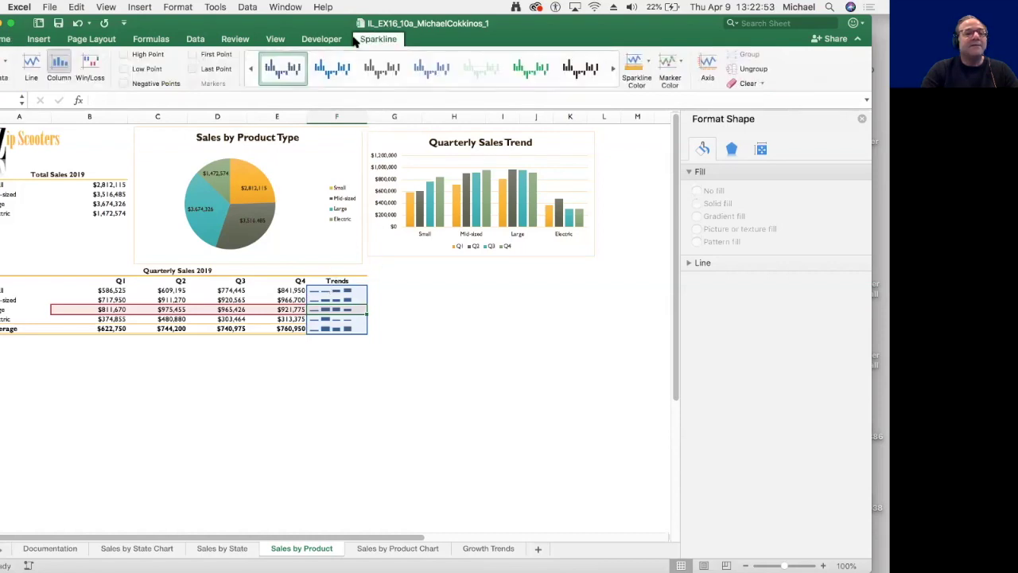
pyautogui.click(34, 65)
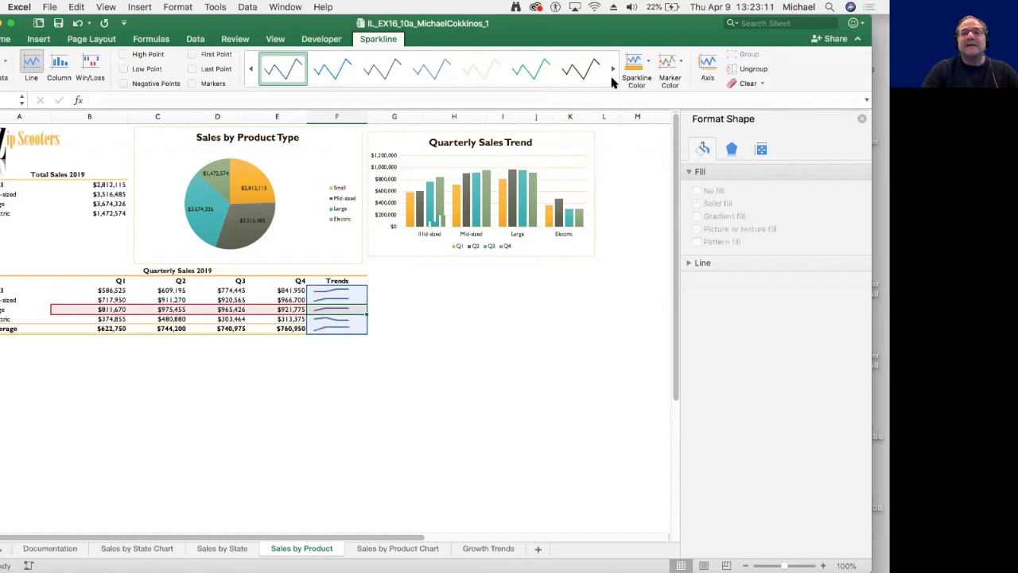
pyautogui.click(436, 89)
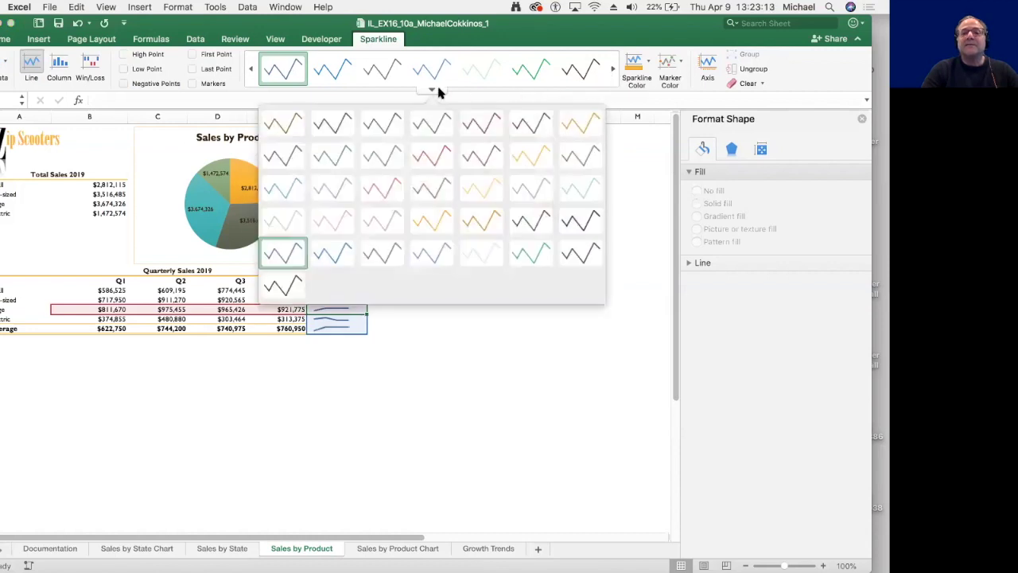
pyautogui.click(585, 129)
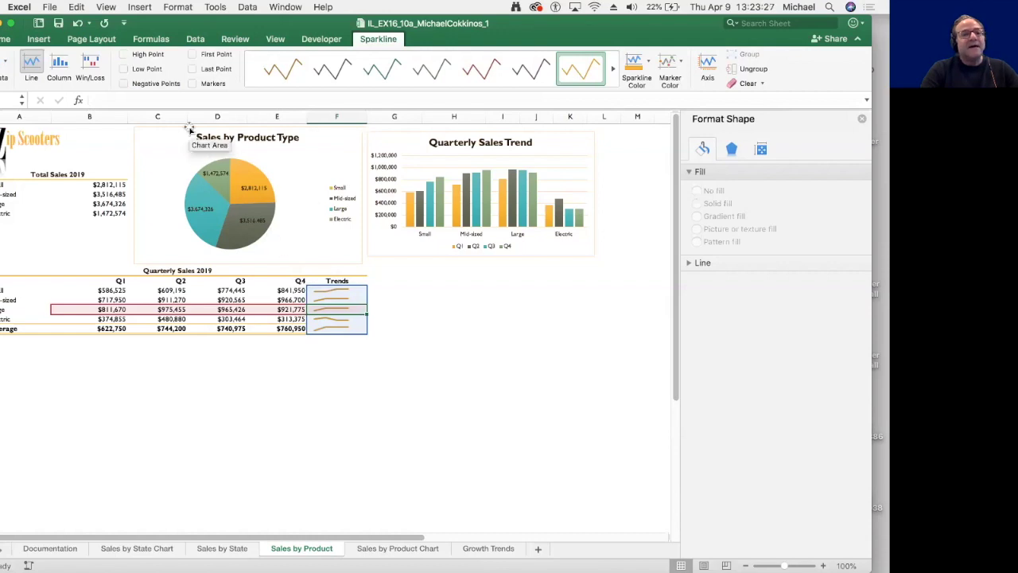
# Step: Show the High Point and Low Point markers on the Trends sparklines
pyautogui.click(124, 54)
pyautogui.click(124, 54)
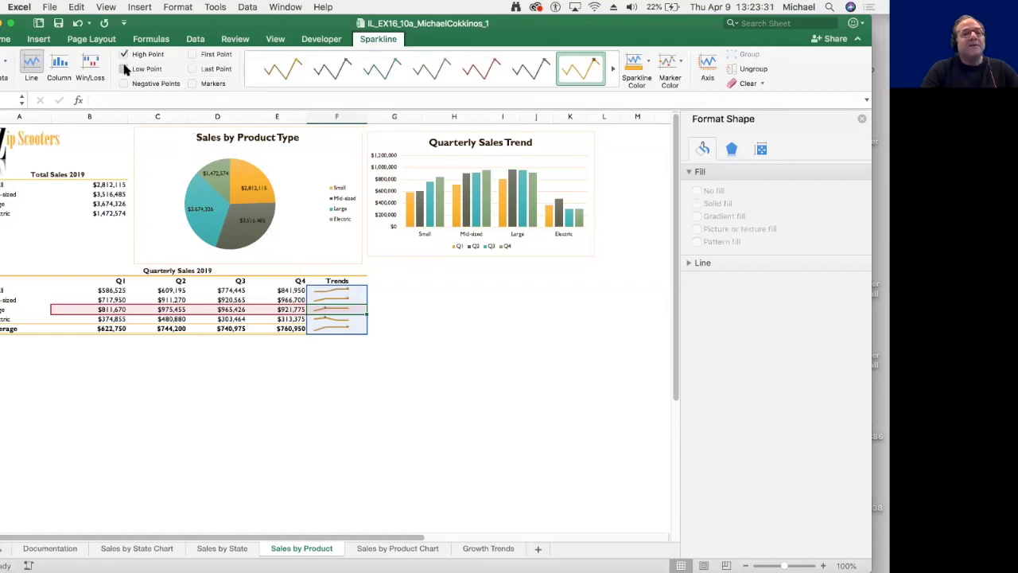
pyautogui.click(124, 69)
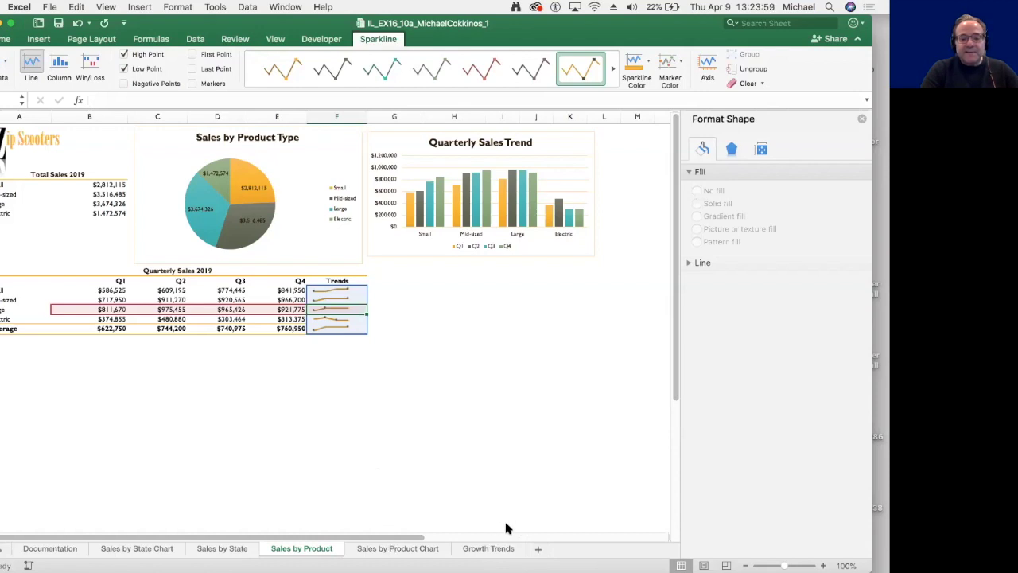
# Step: Change the 2019 Sales by Product Type chart on the Sales by Product Chart sheet to a clustered column and line combo chart
pyautogui.click(405, 548)
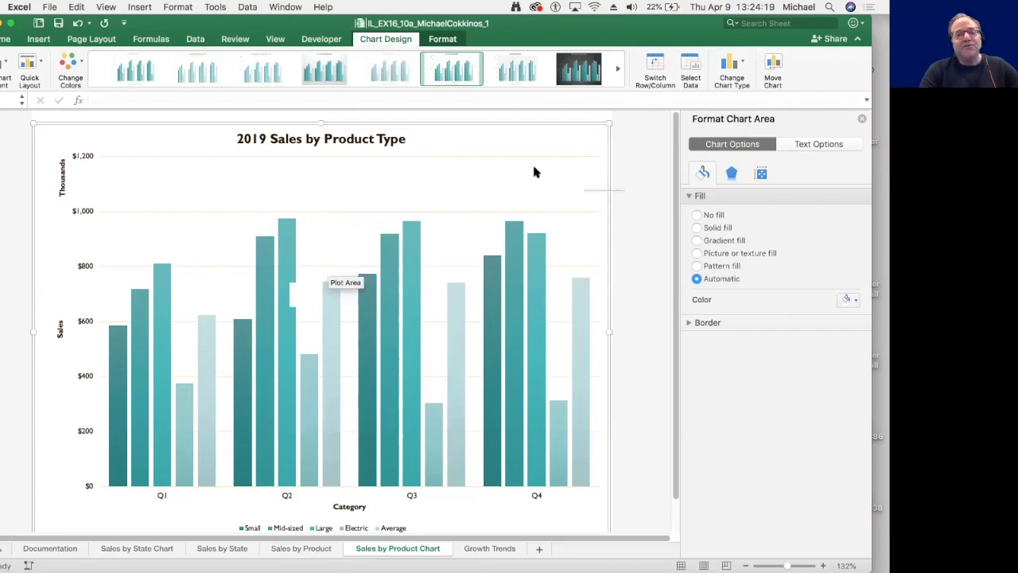
pyautogui.click(737, 73)
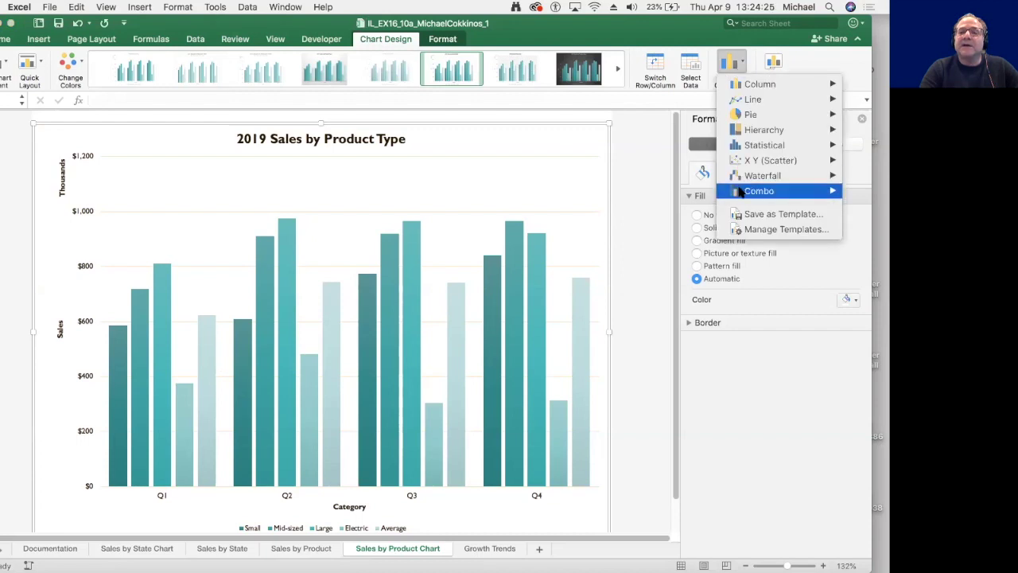
pyautogui.moveTo(741, 194)
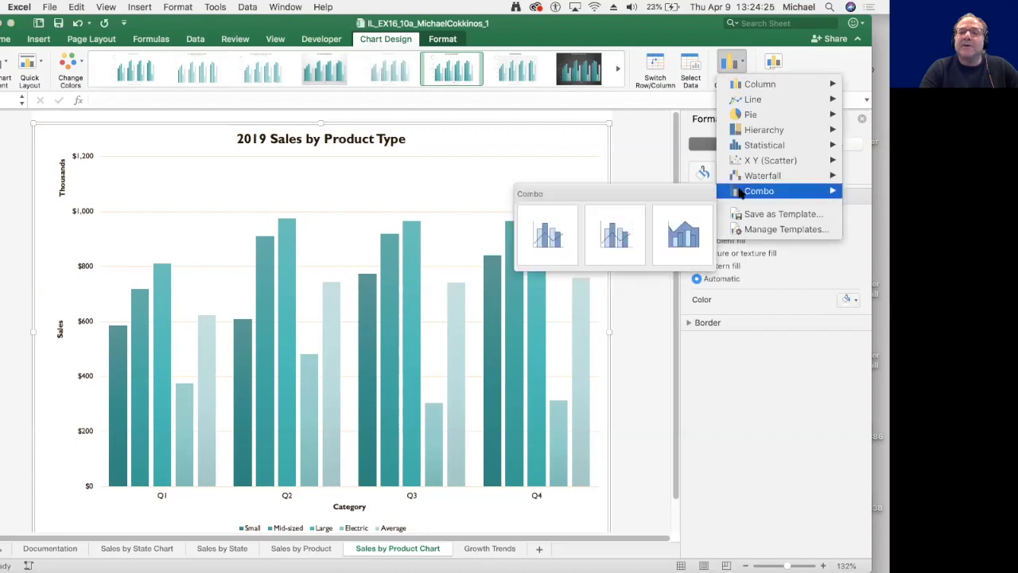
pyautogui.click(560, 237)
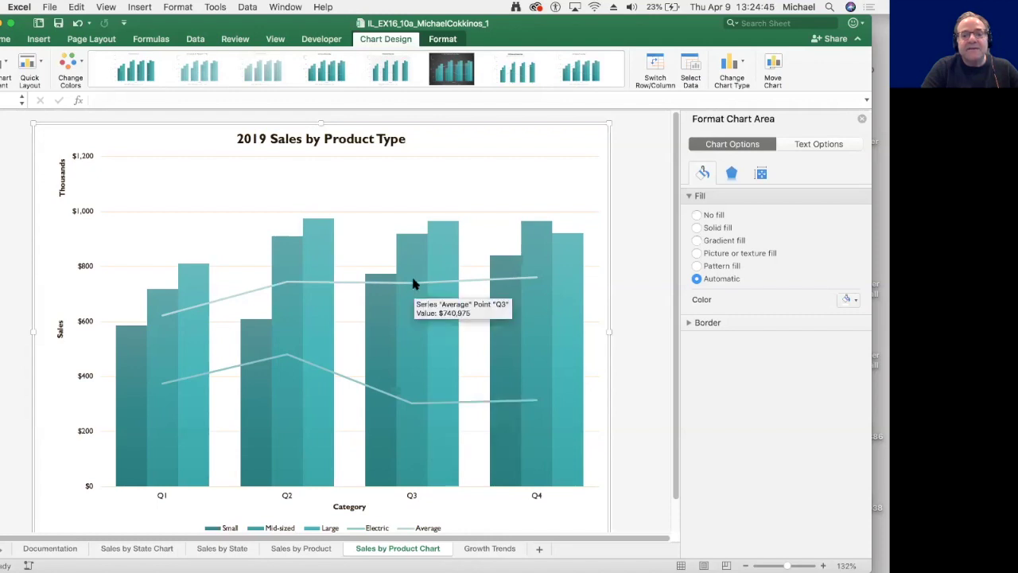
# Step: Change the Electric series of the combo chart from a line to a 2-D clustered column
pyautogui.click(408, 404)
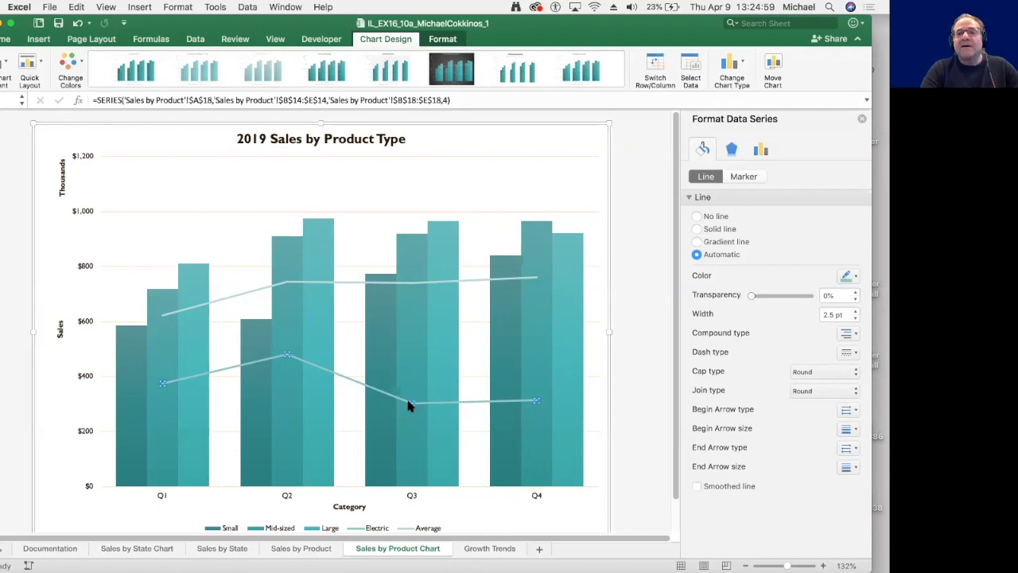
pyautogui.click(728, 69)
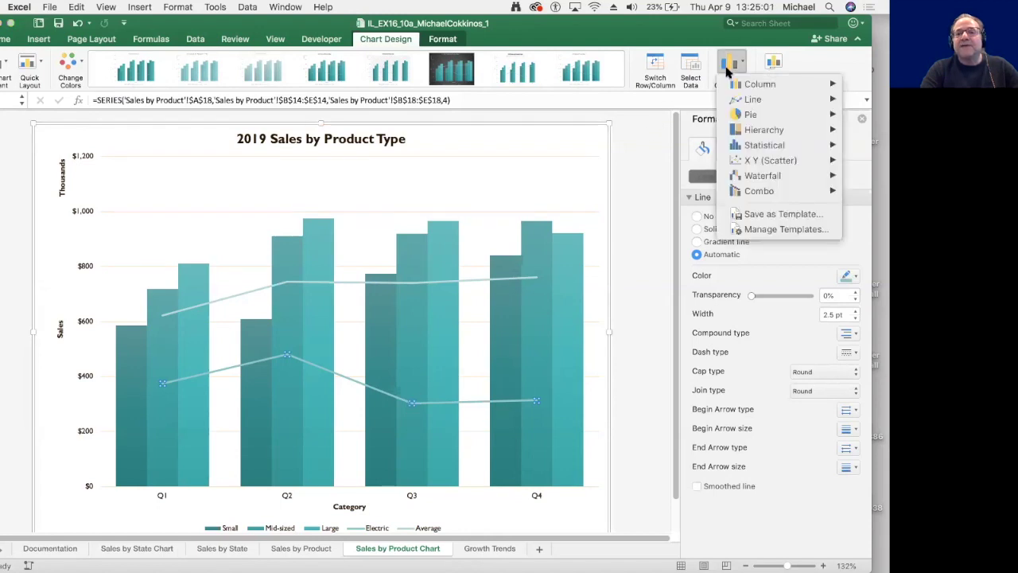
pyautogui.moveTo(734, 85)
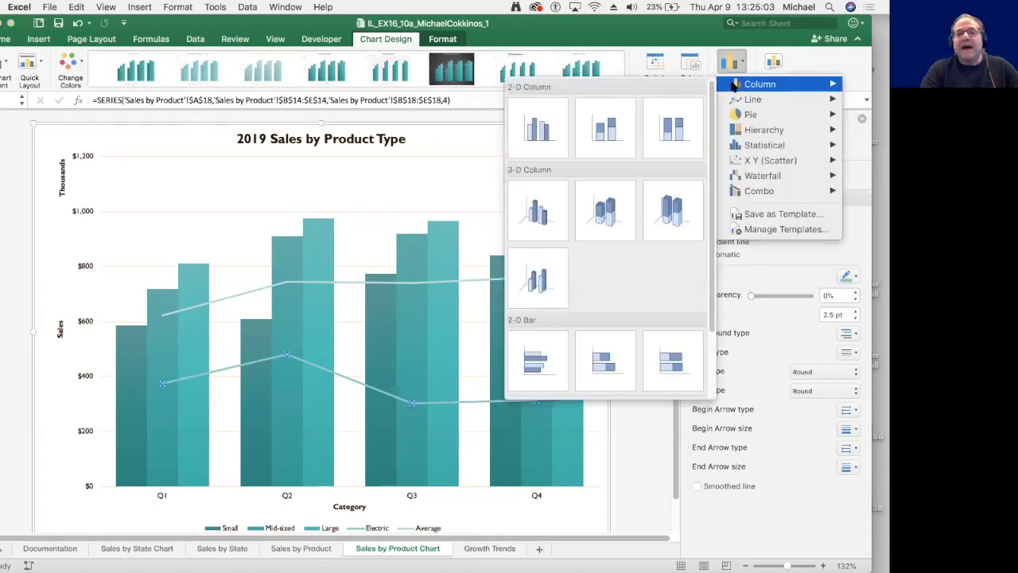
pyautogui.click(539, 126)
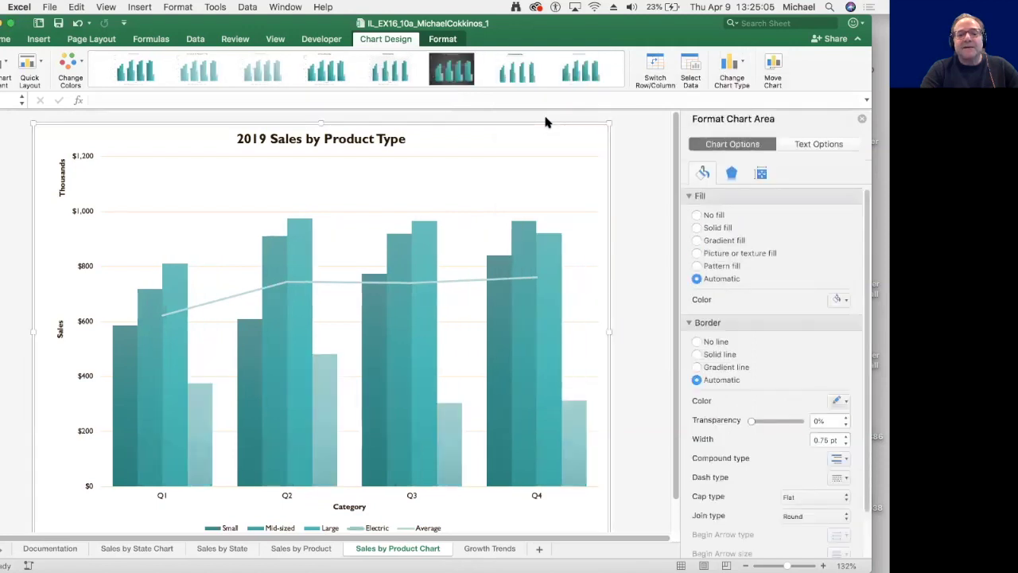
# Step: Set the line color of the Average series in the combo chart to Red, Accent 5
pyautogui.moveTo(445, 423)
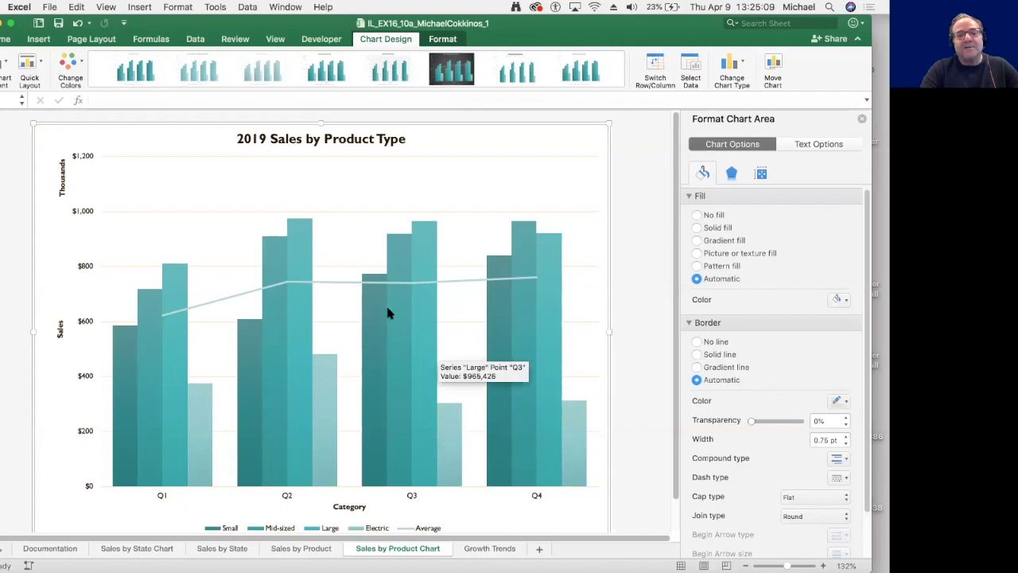
pyautogui.moveTo(322, 283)
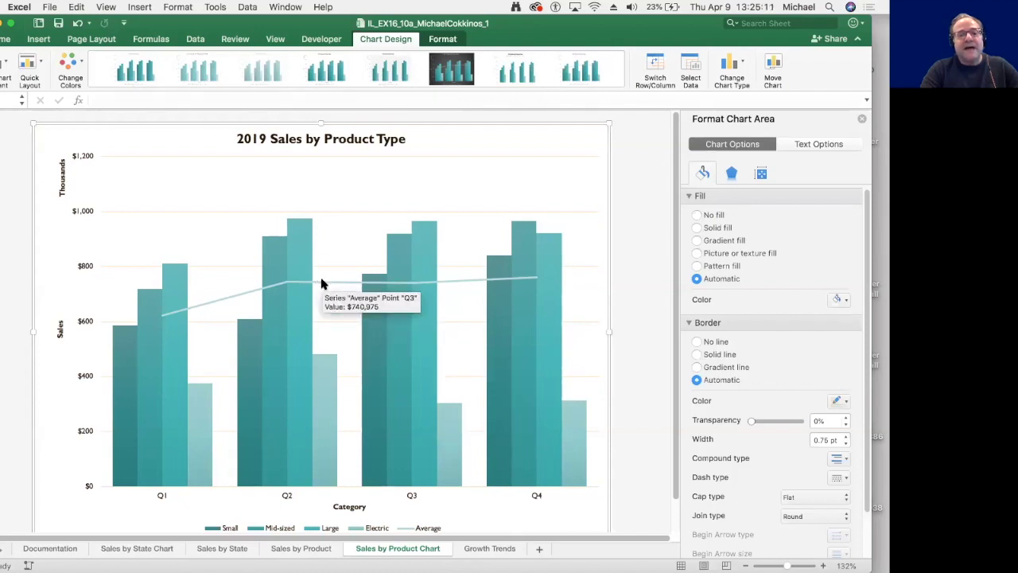
pyautogui.moveTo(287, 267)
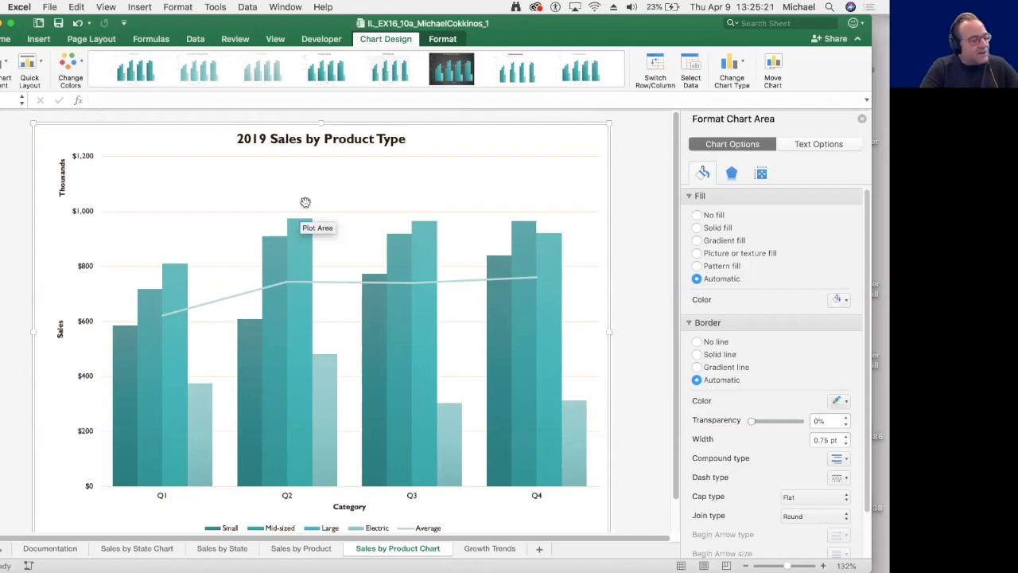
pyautogui.click(336, 286)
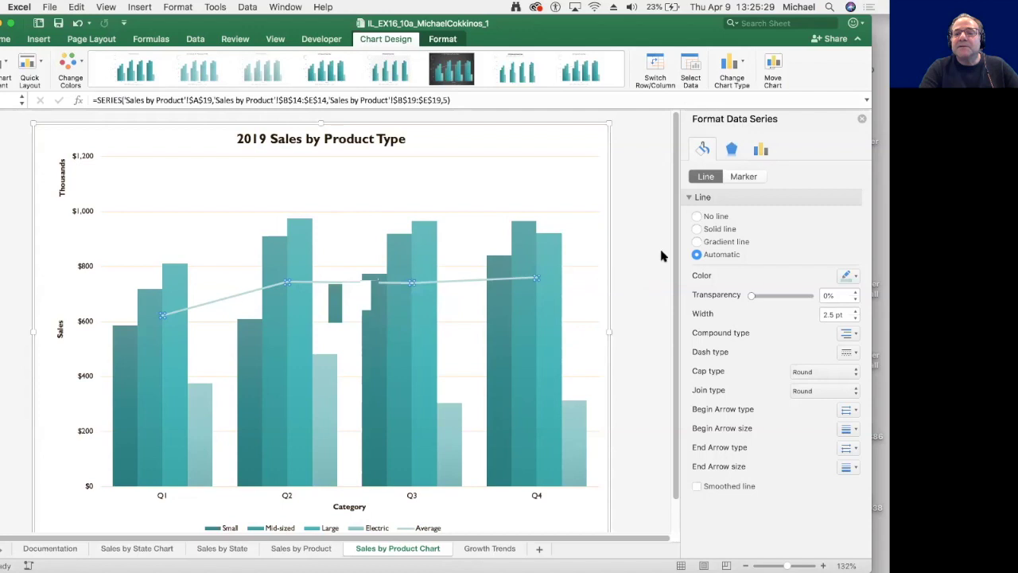
pyautogui.click(855, 276)
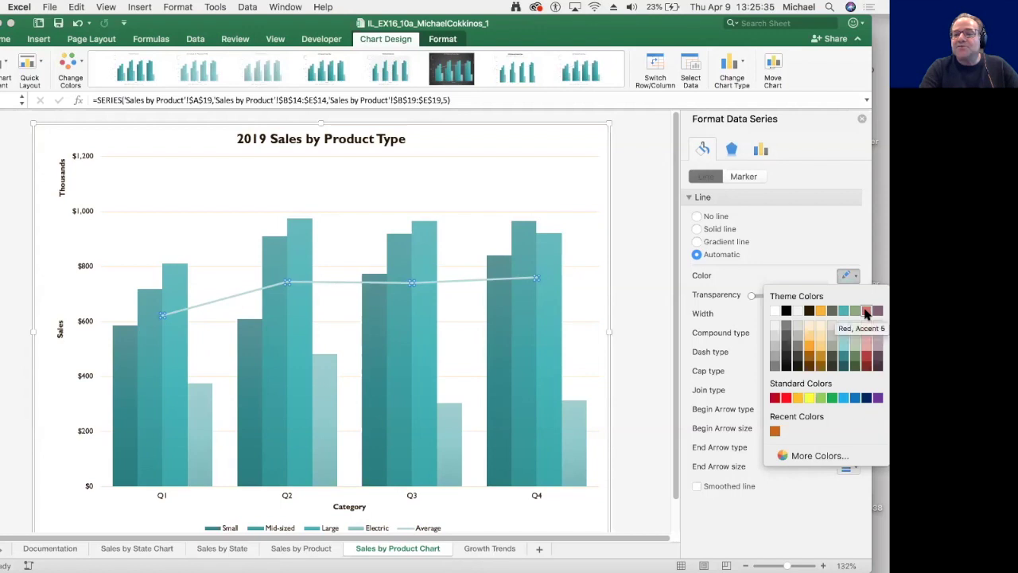
pyautogui.click(866, 311)
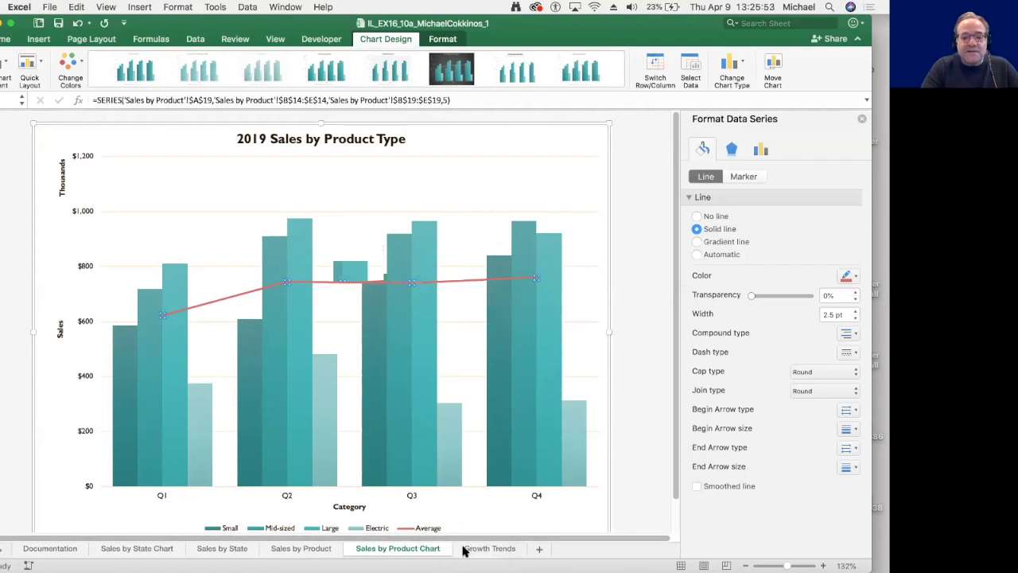
# Step: Remove the primary major horizontal and primary major vertical gridlines from the chart on the Growth Trends sheet
pyautogui.click(466, 549)
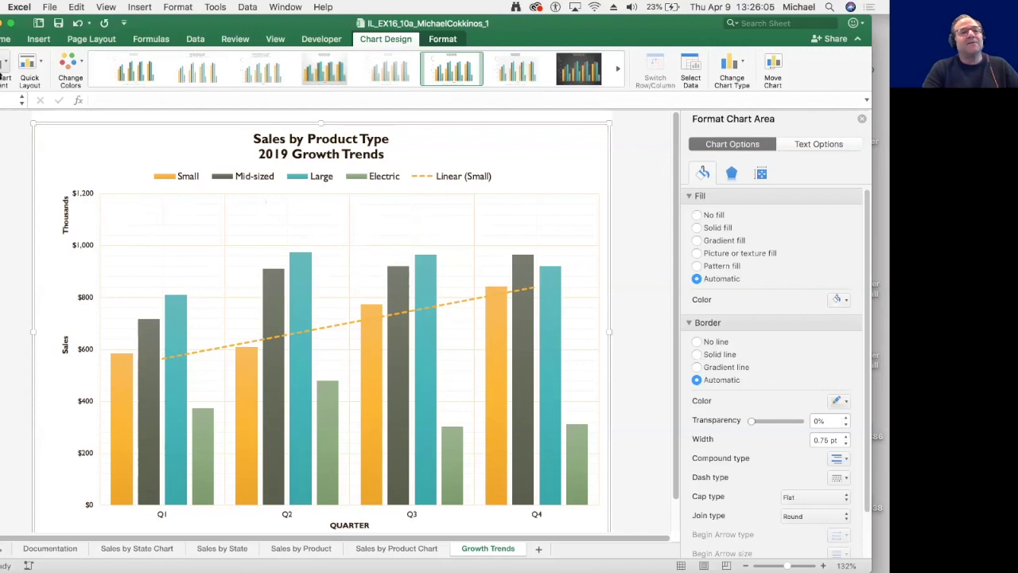
pyautogui.click(3, 69)
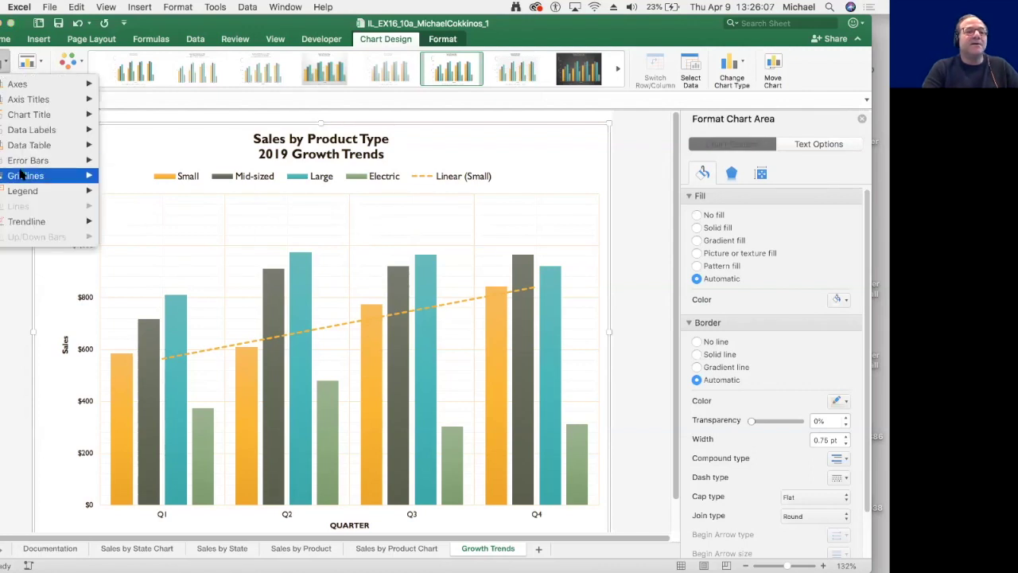
pyautogui.moveTo(68, 175)
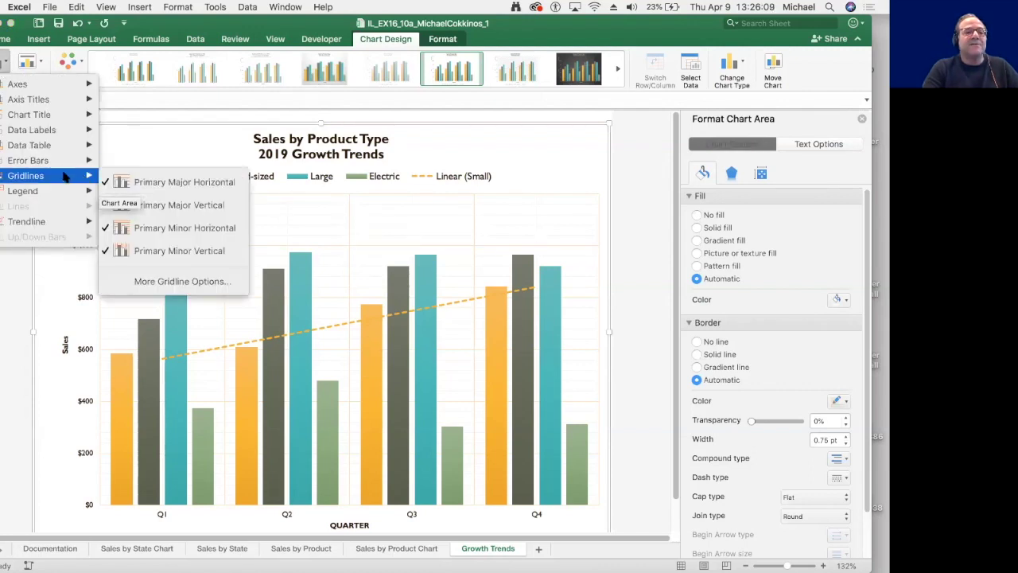
pyautogui.click(111, 180)
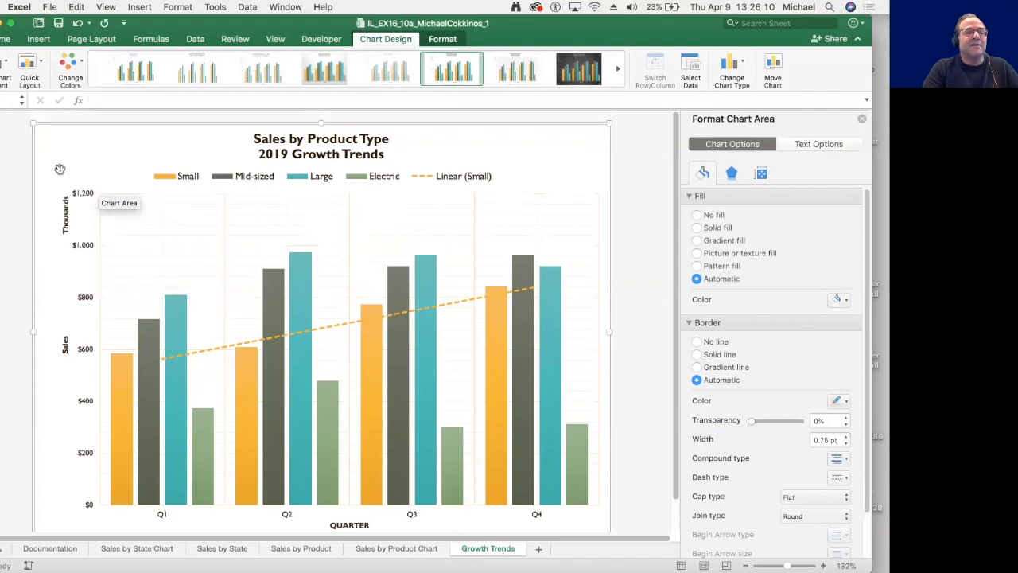
pyautogui.click(3, 84)
pyautogui.moveTo(48, 175)
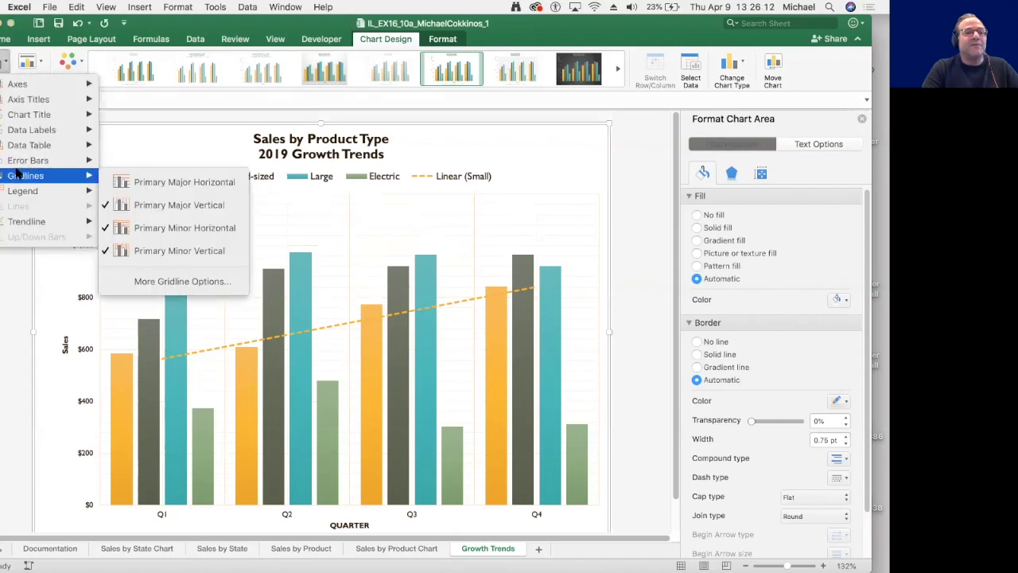
pyautogui.click(124, 204)
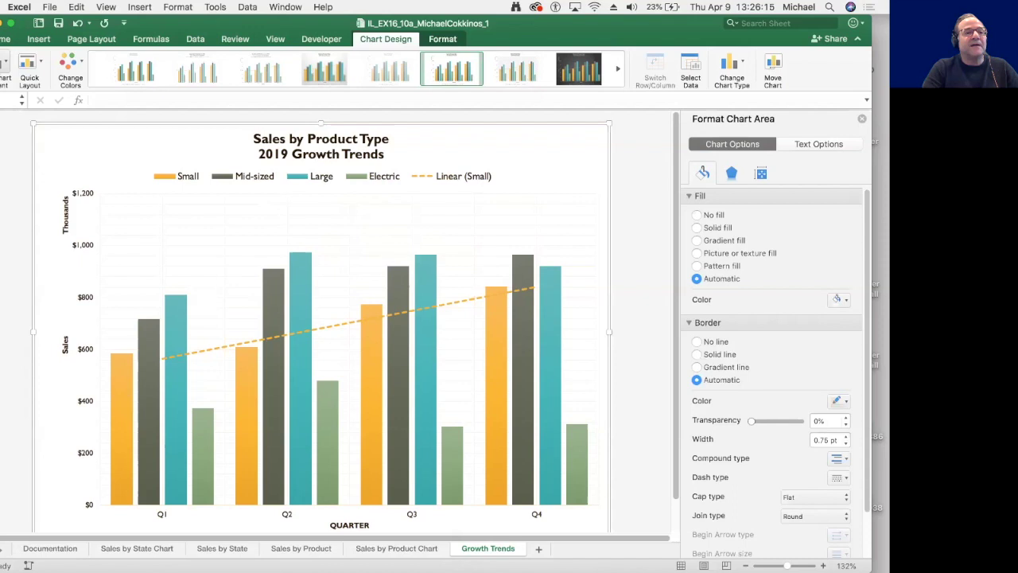
# Step: Remove the primary minor horizontal and primary minor vertical gridlines from the Growth Trends chart
pyautogui.click(4, 62)
pyautogui.moveTo(24, 175)
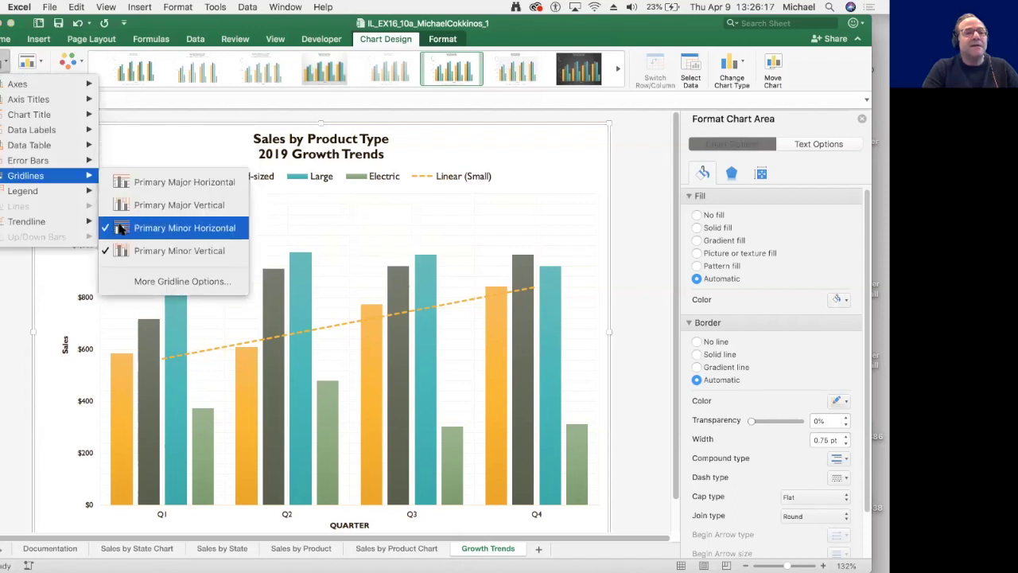
pyautogui.click(119, 228)
pyautogui.click(4, 62)
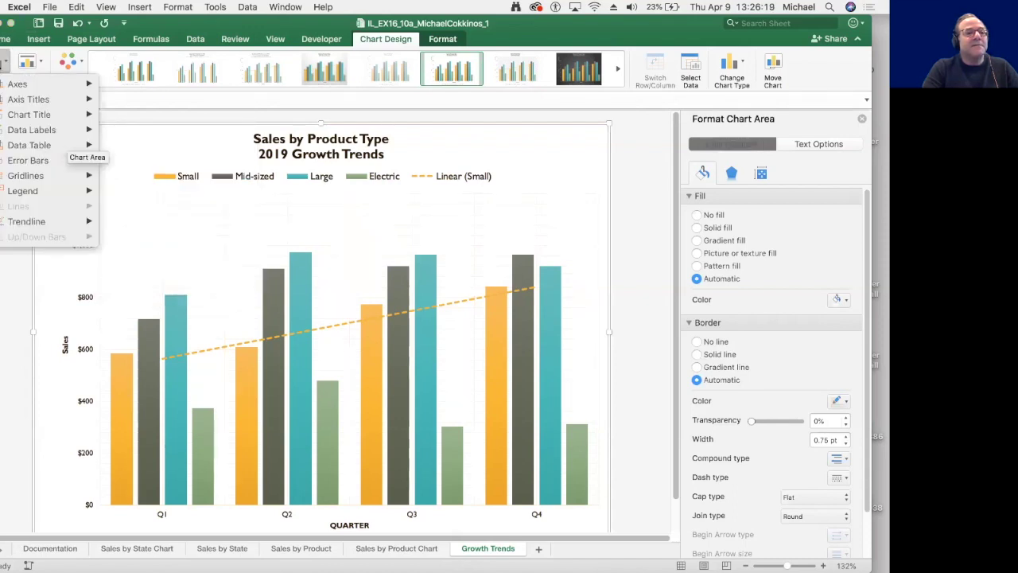
pyautogui.moveTo(33, 182)
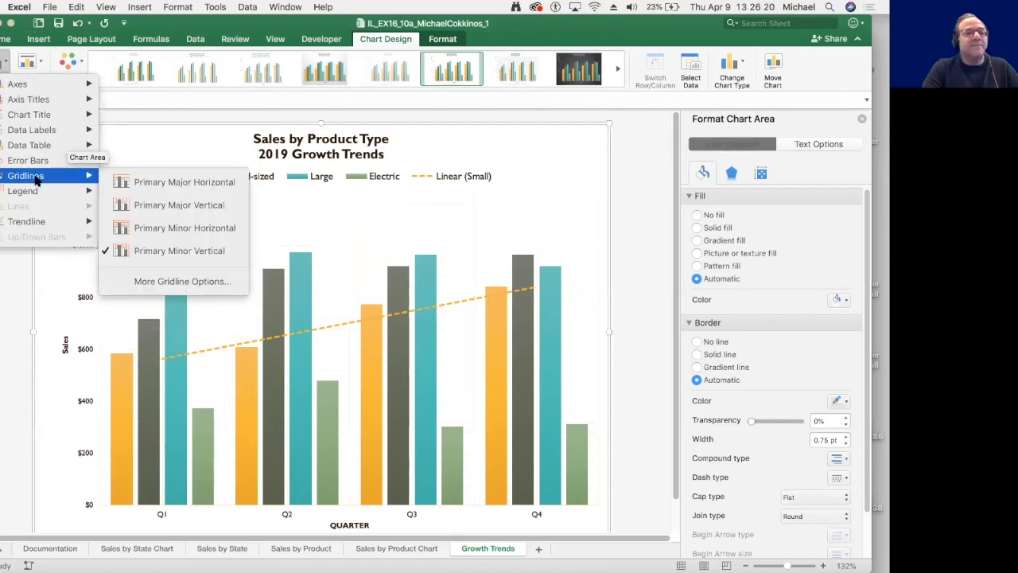
pyautogui.click(179, 251)
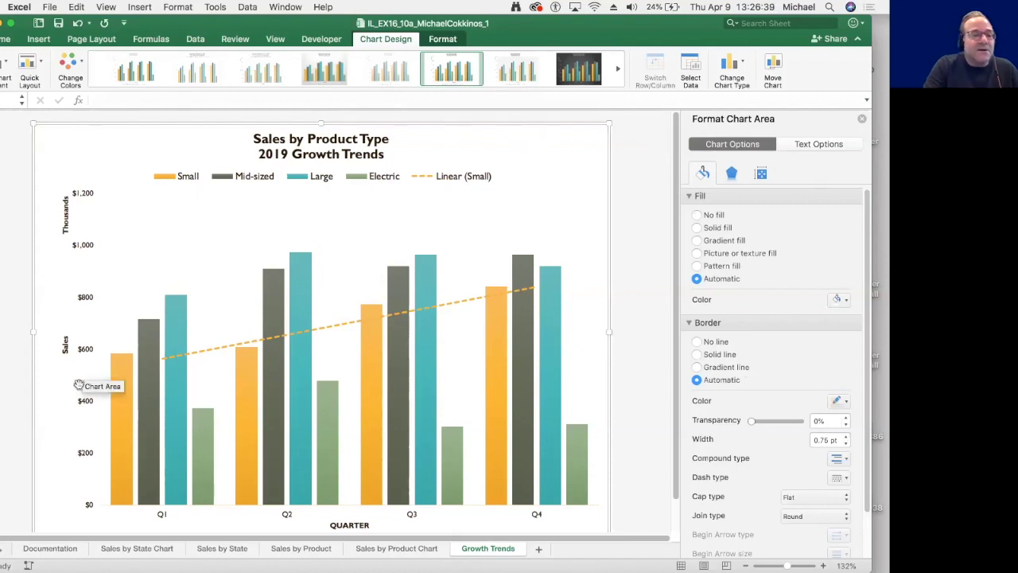
# Step: Set the maximum bound of the vertical sales axis on the Growth Trends chart to 1.0E6
pyautogui.click(81, 351)
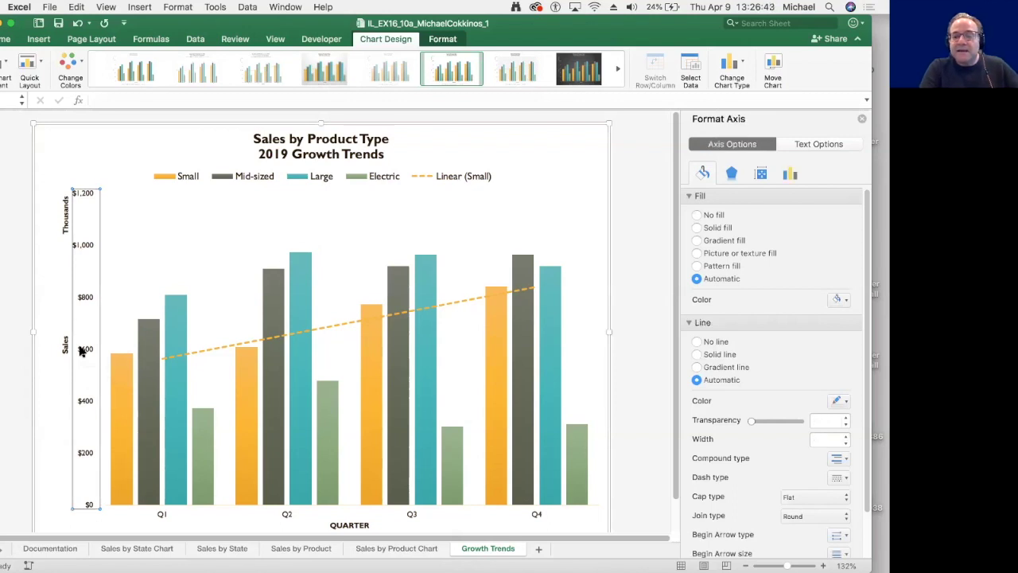
pyautogui.rightClick(80, 350)
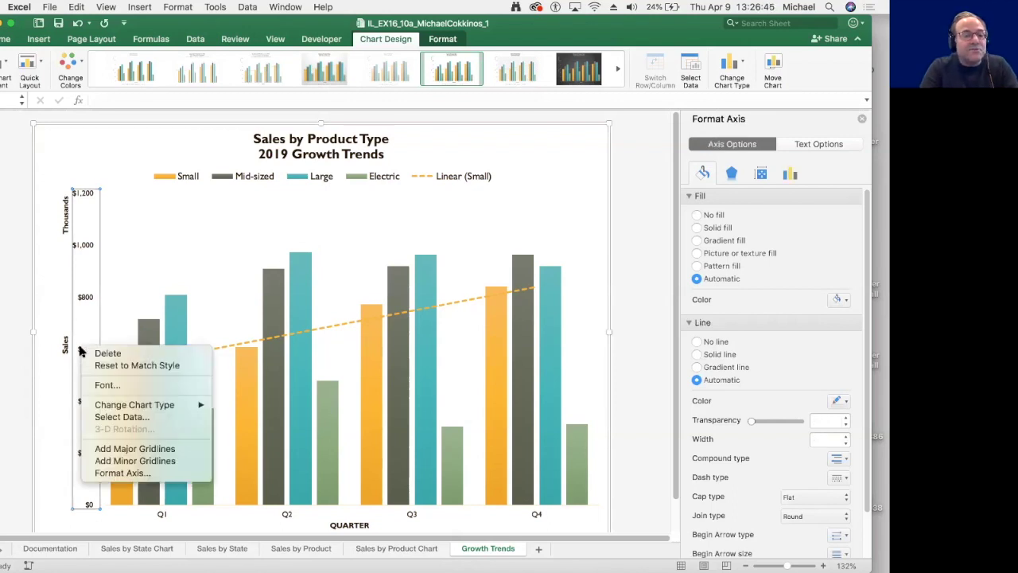
pyautogui.click(103, 474)
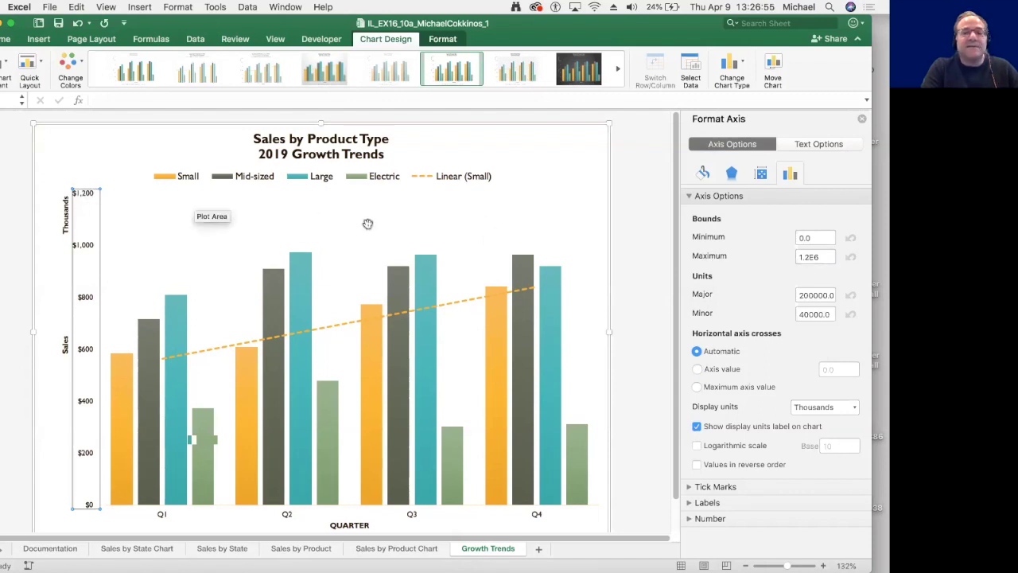
pyautogui.click(808, 256)
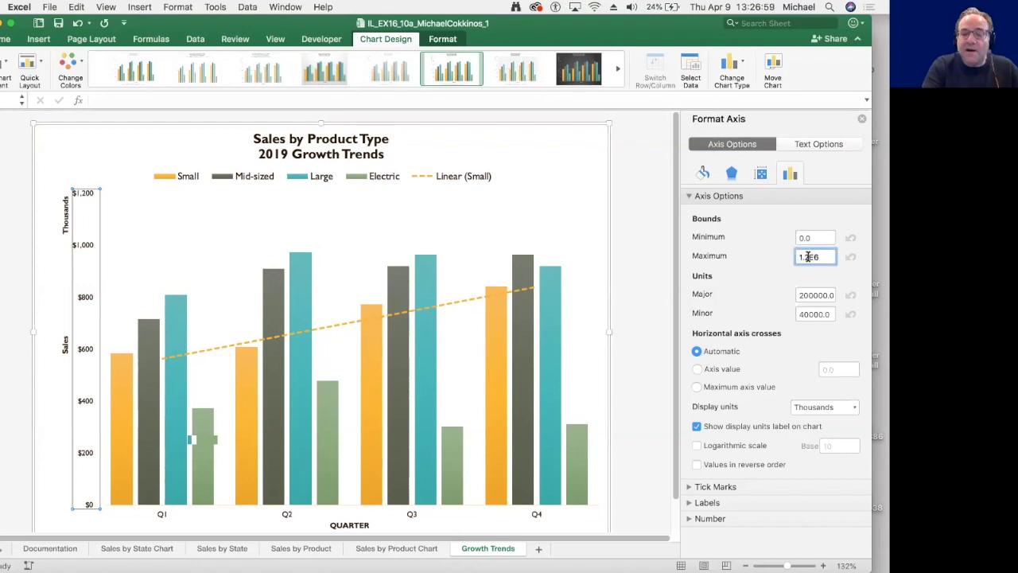
pyautogui.press('BackSpace')
pyautogui.write('0')
pyautogui.press('Return')
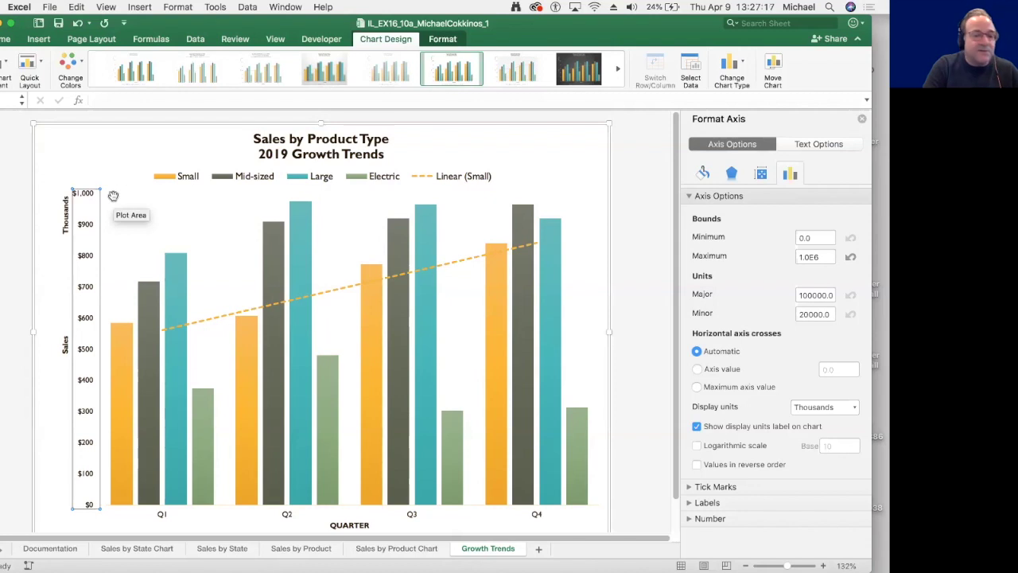
# Step: Add a linear trendline to the Large series in the Growth Trends chart
pyautogui.click(296, 399)
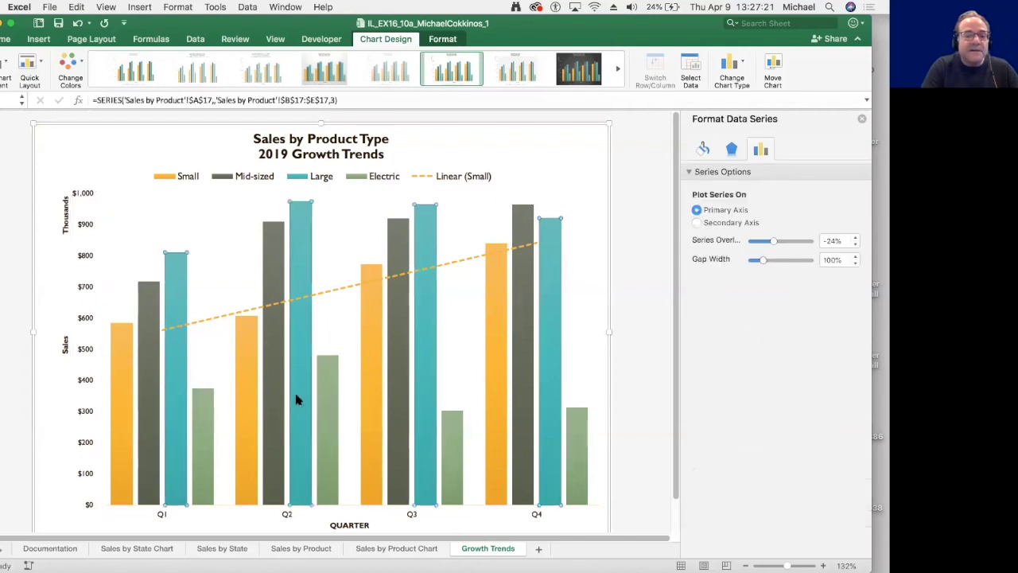
pyautogui.click(295, 399)
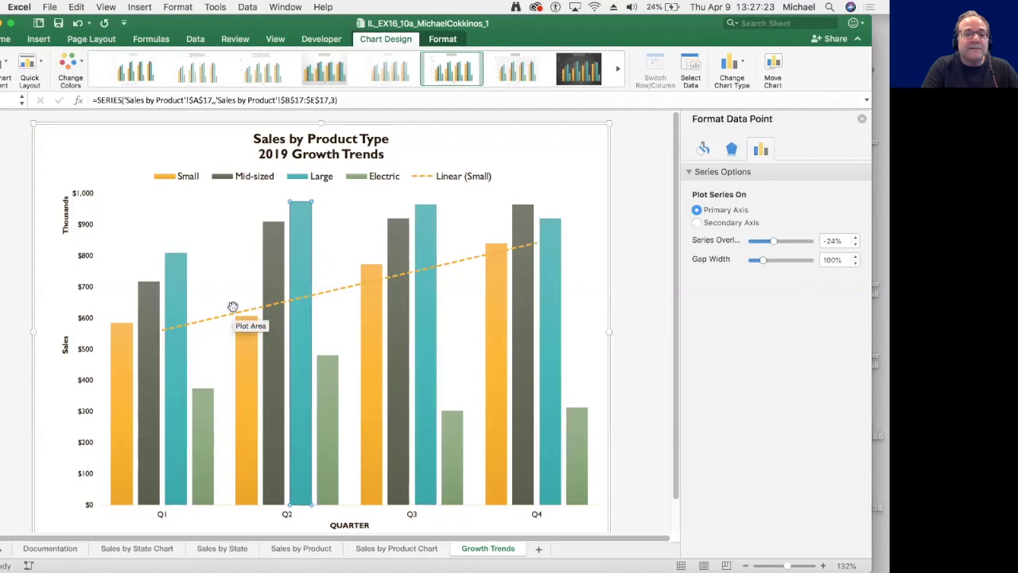
pyautogui.click(219, 268)
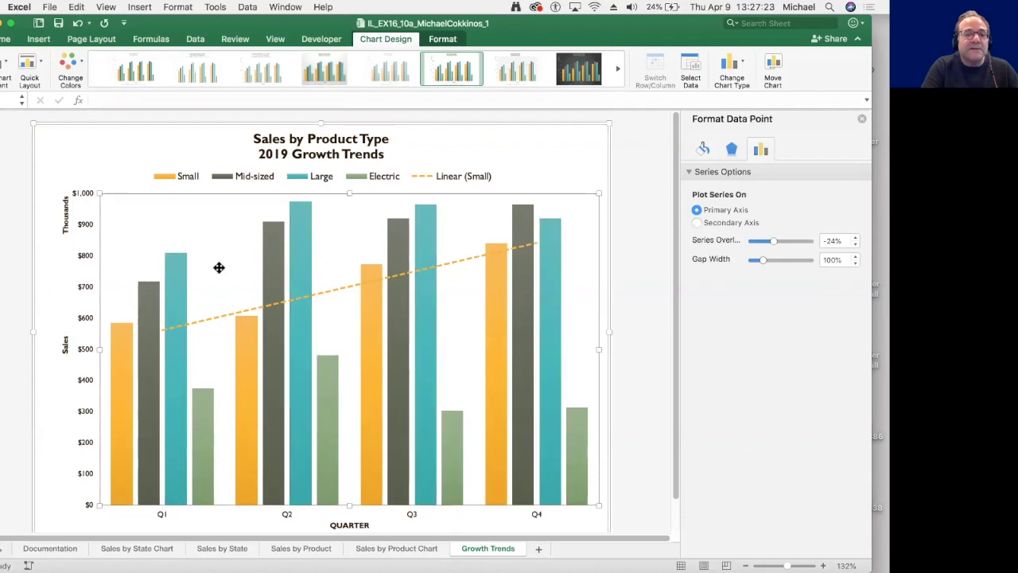
pyautogui.click(297, 374)
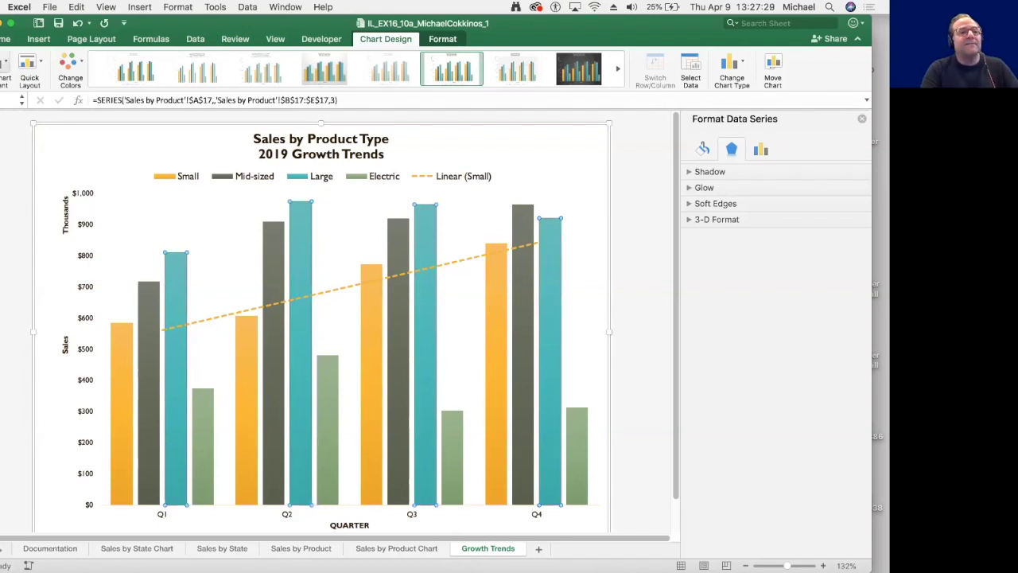
pyautogui.click(3, 67)
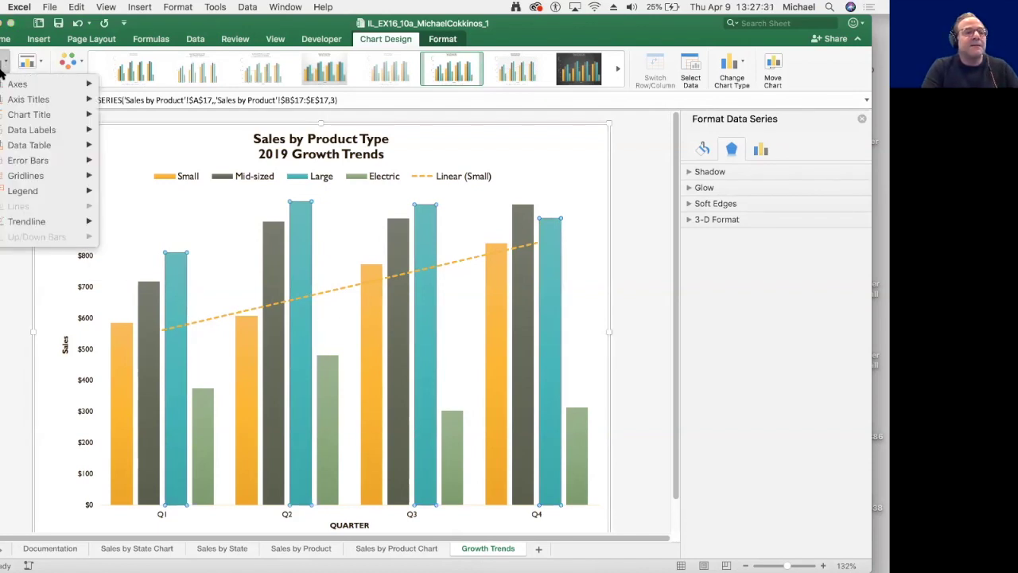
pyautogui.moveTo(15, 191)
pyautogui.moveTo(20, 226)
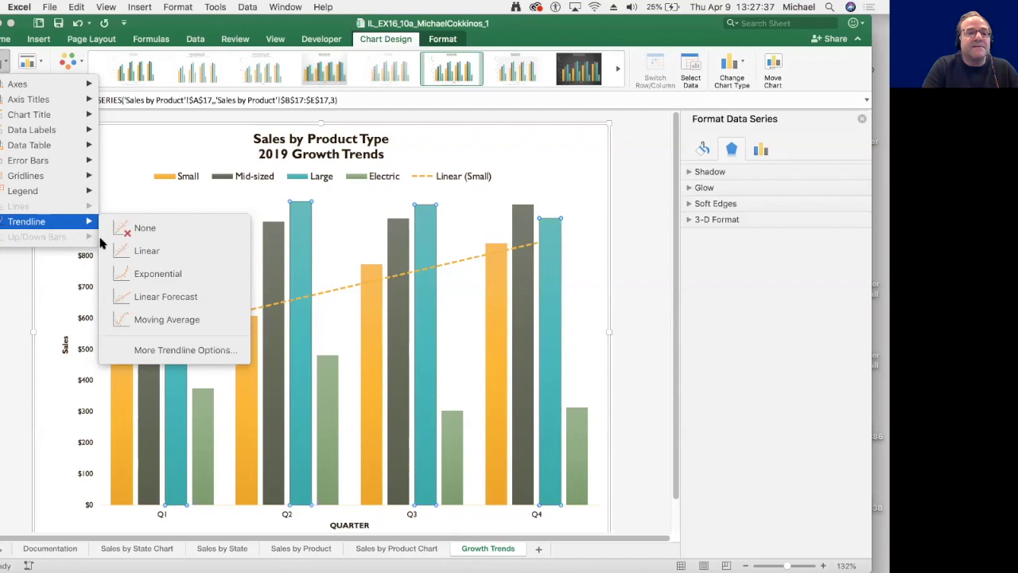
pyautogui.click(125, 251)
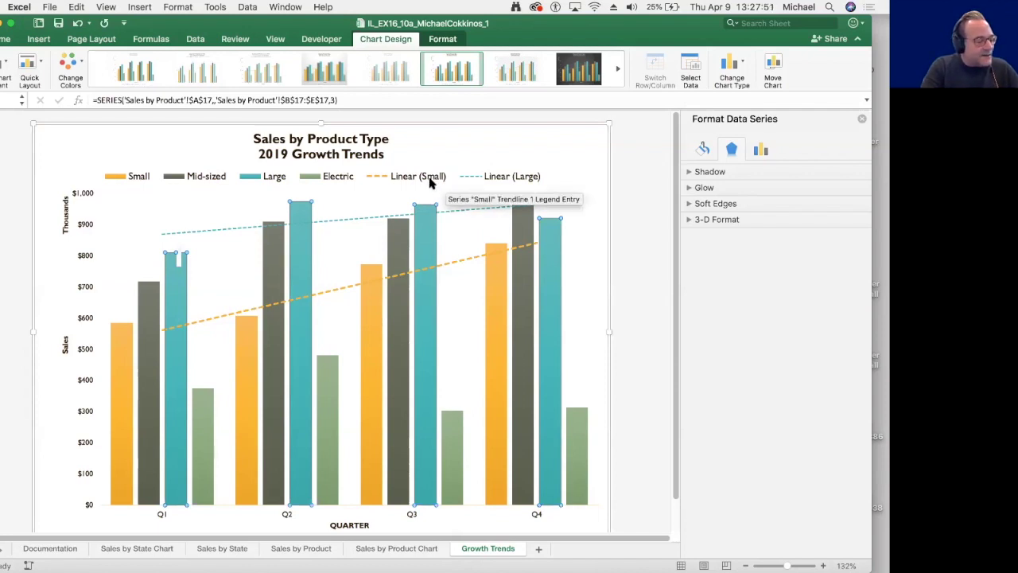
# Step: Set the line width of the Large series trendline to 2.25 pt
pyautogui.click(237, 230)
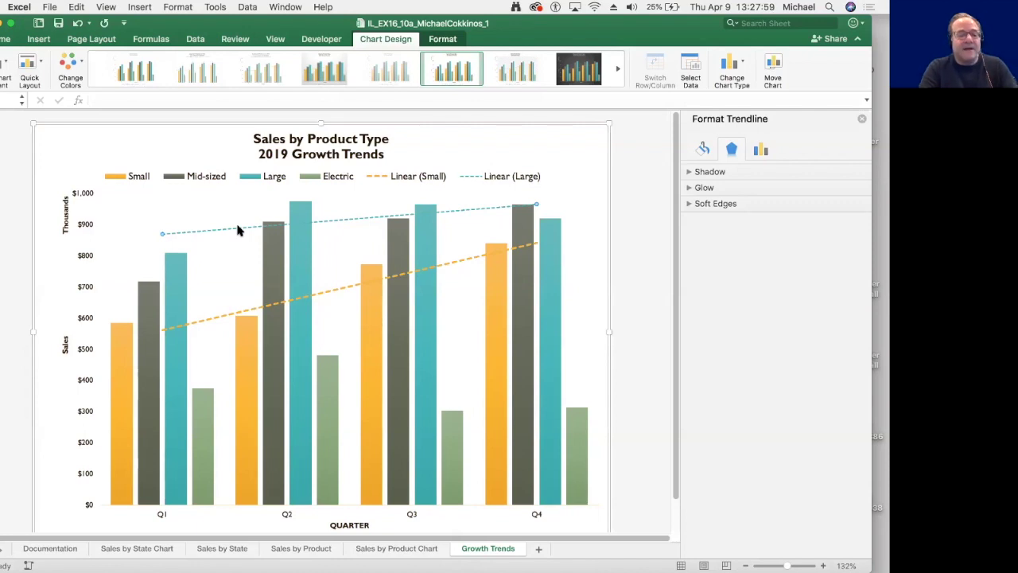
pyautogui.rightClick(237, 230)
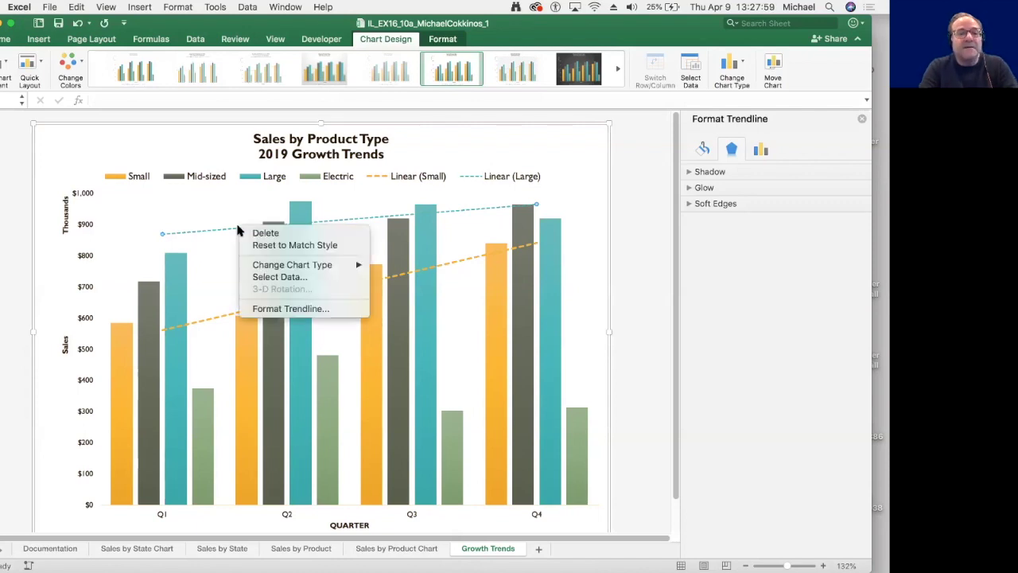
pyautogui.click(264, 308)
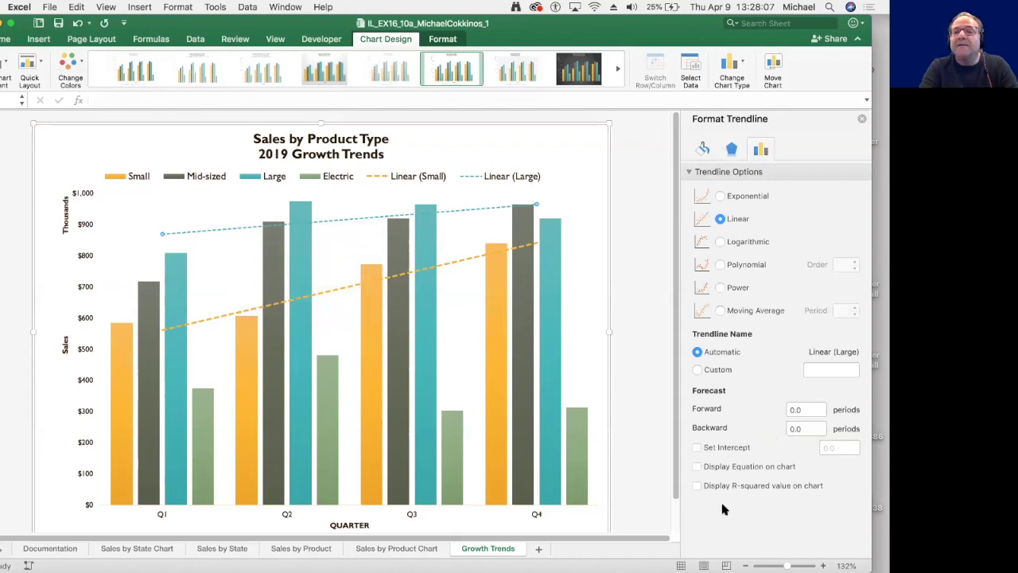
pyautogui.click(703, 151)
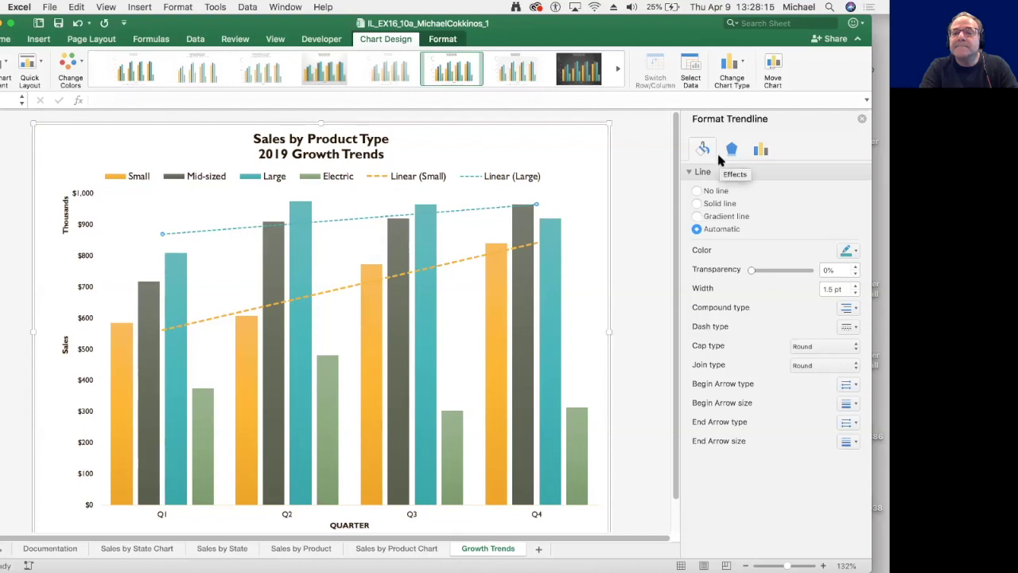
pyautogui.click(856, 286)
pyautogui.click(855, 285)
pyautogui.click(856, 285)
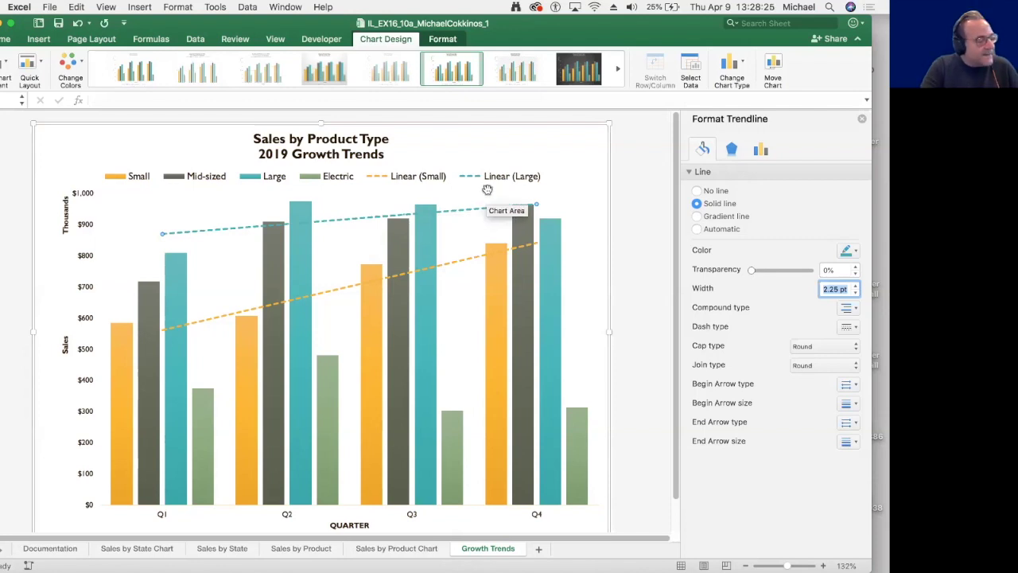
# Step: Fill the plot area of the Growth Trends chart with the lightest gray shade of the white theme color
pyautogui.click(132, 220)
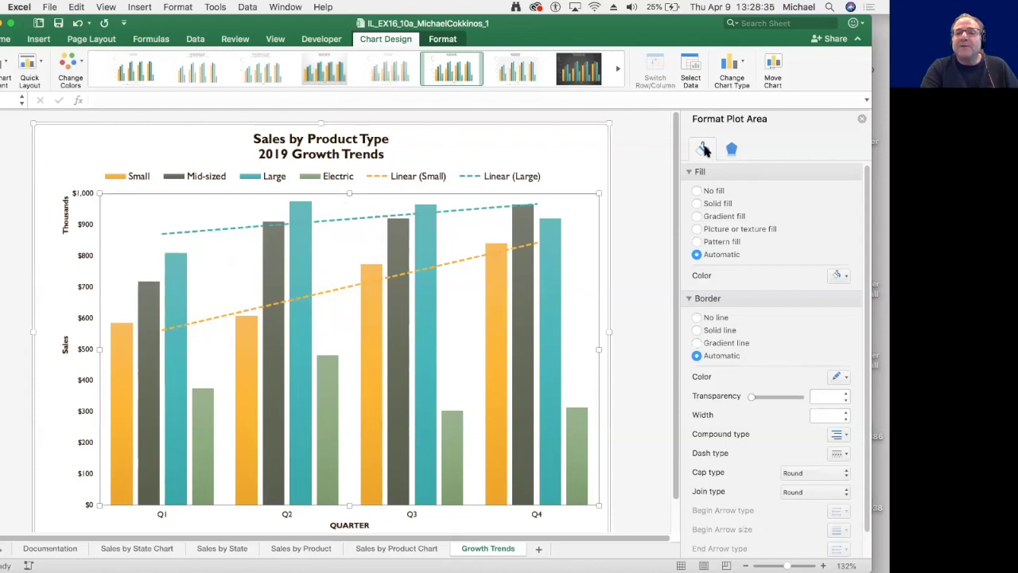
pyautogui.click(846, 277)
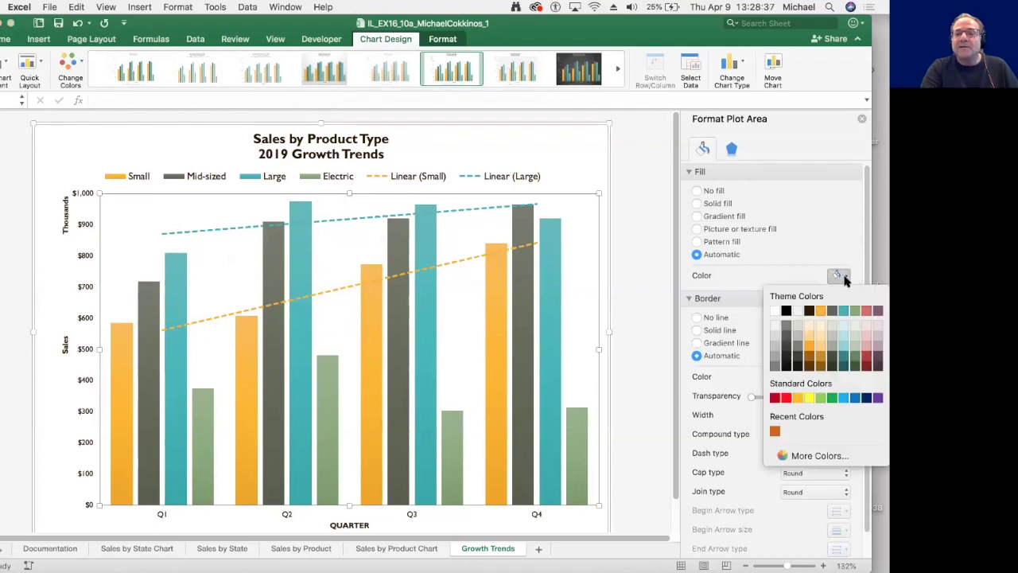
pyautogui.click(775, 331)
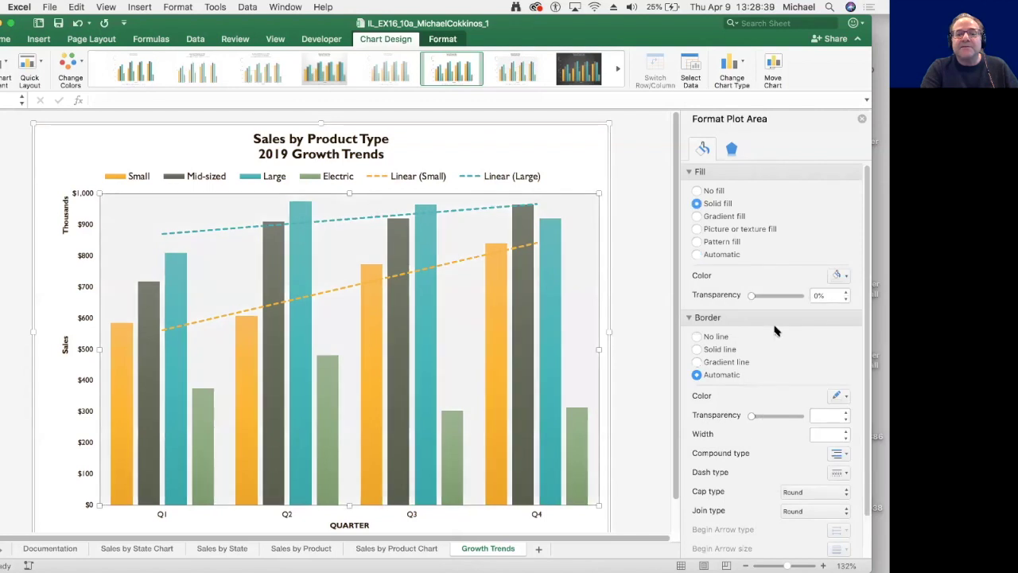
pyautogui.click(648, 296)
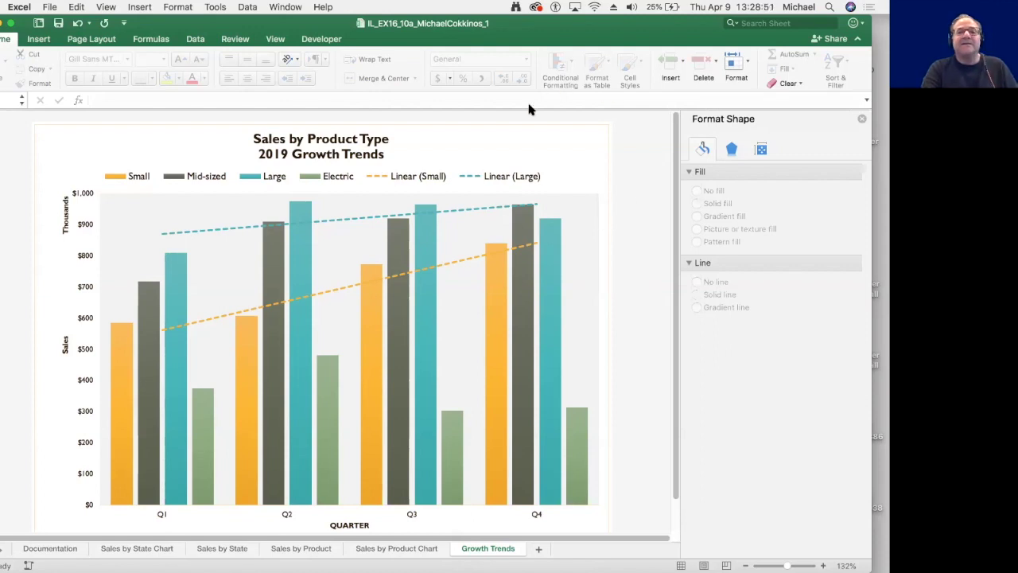
# Step: Apply the first outer shadow preset to the text of the Growth Trends chart title
pyautogui.click(350, 143)
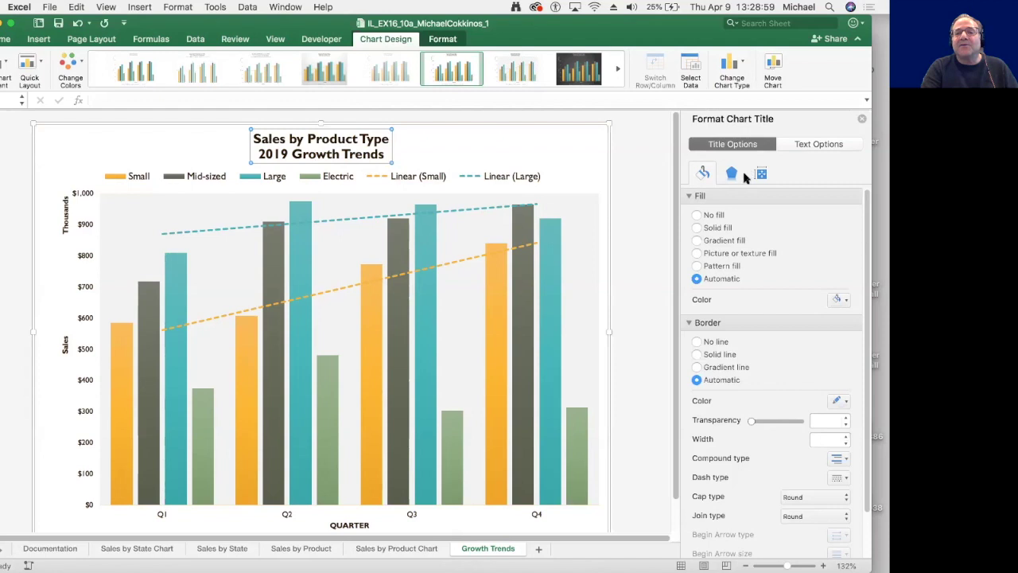
pyautogui.tripleClick(366, 140)
pyautogui.click(253, 140)
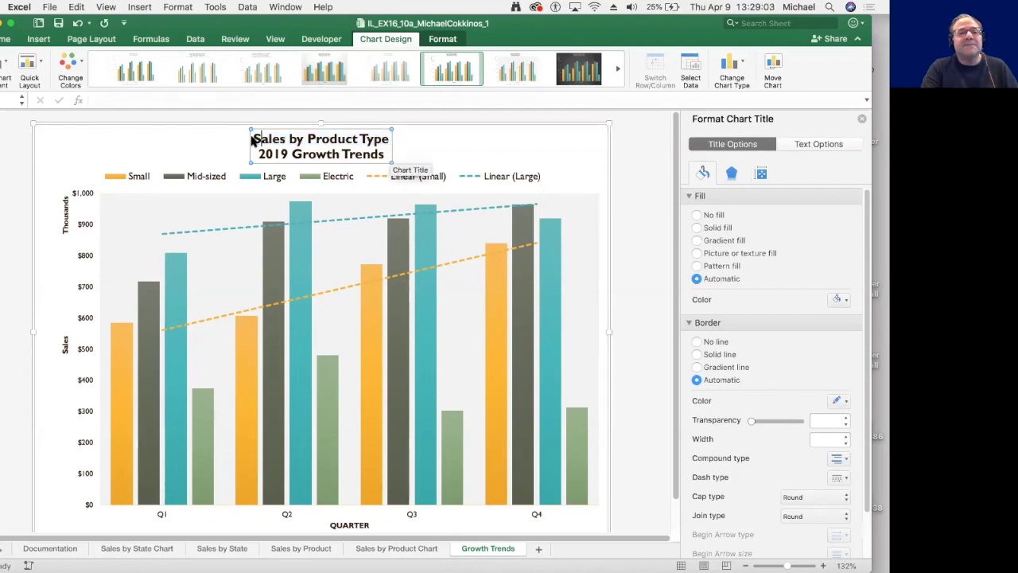
pyautogui.moveTo(253, 140); pyautogui.dragTo(385, 163)
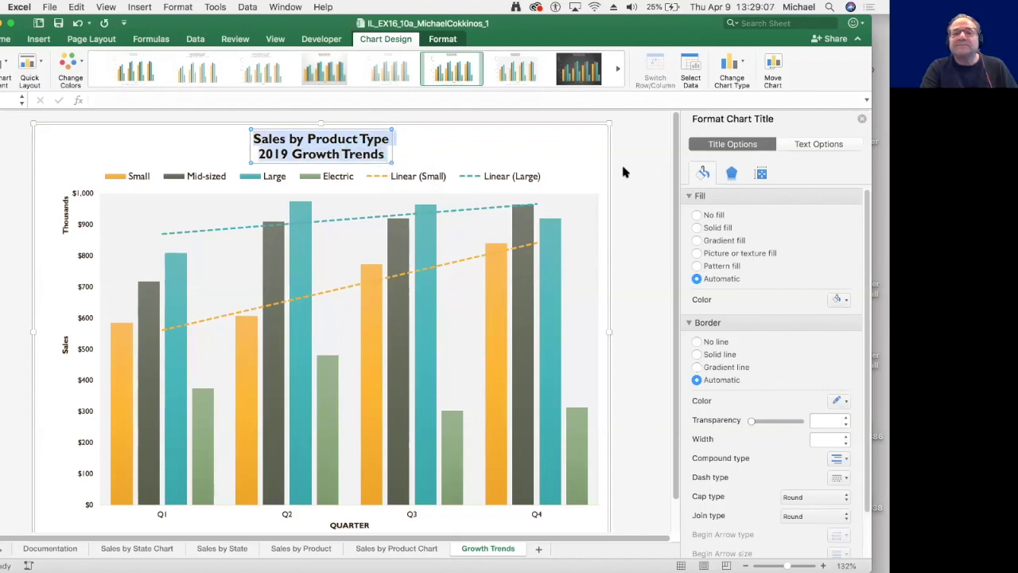
pyautogui.scroll(-2, 742, 239)
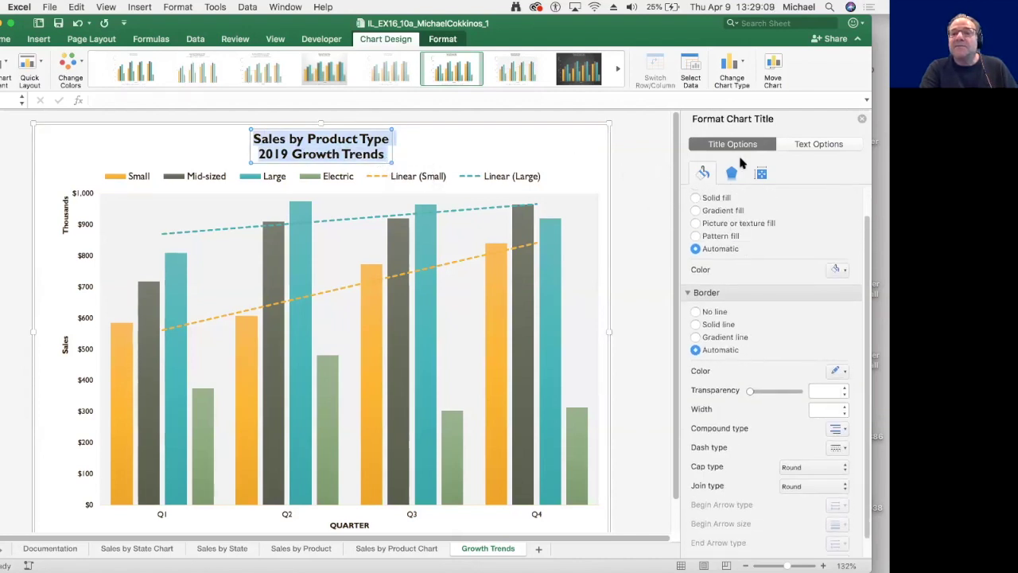
pyautogui.click(824, 144)
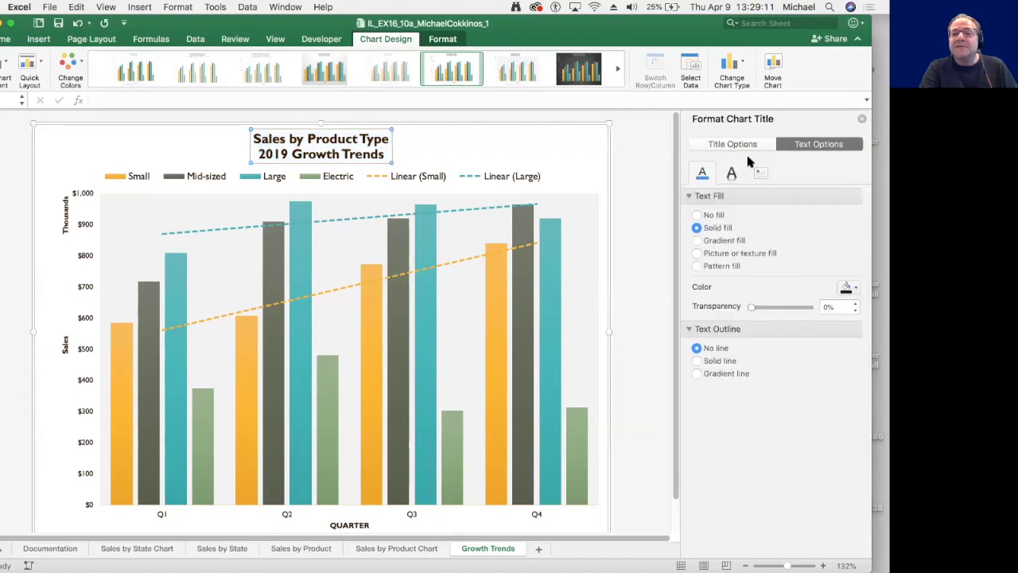
pyautogui.click(731, 174)
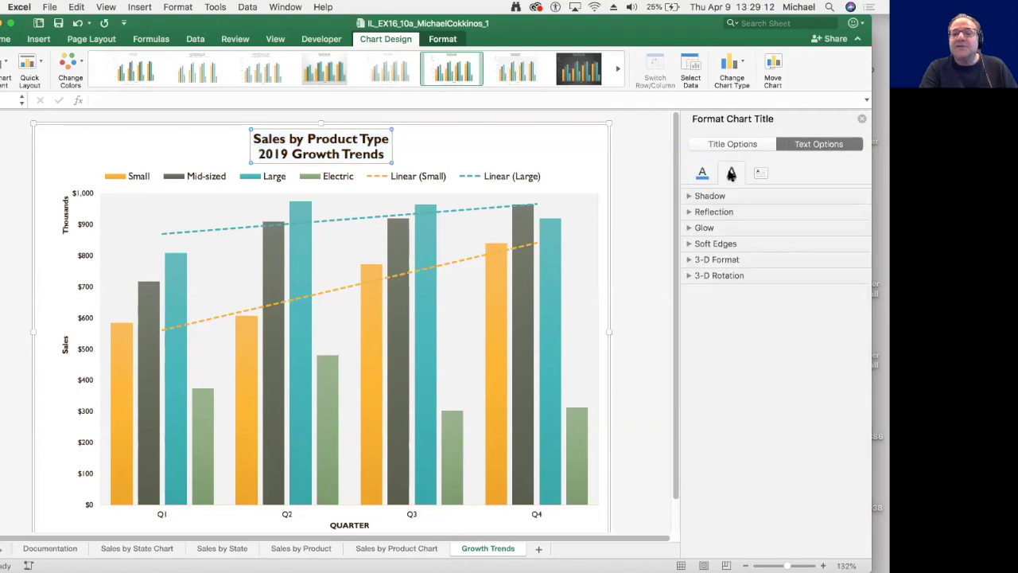
pyautogui.click(689, 197)
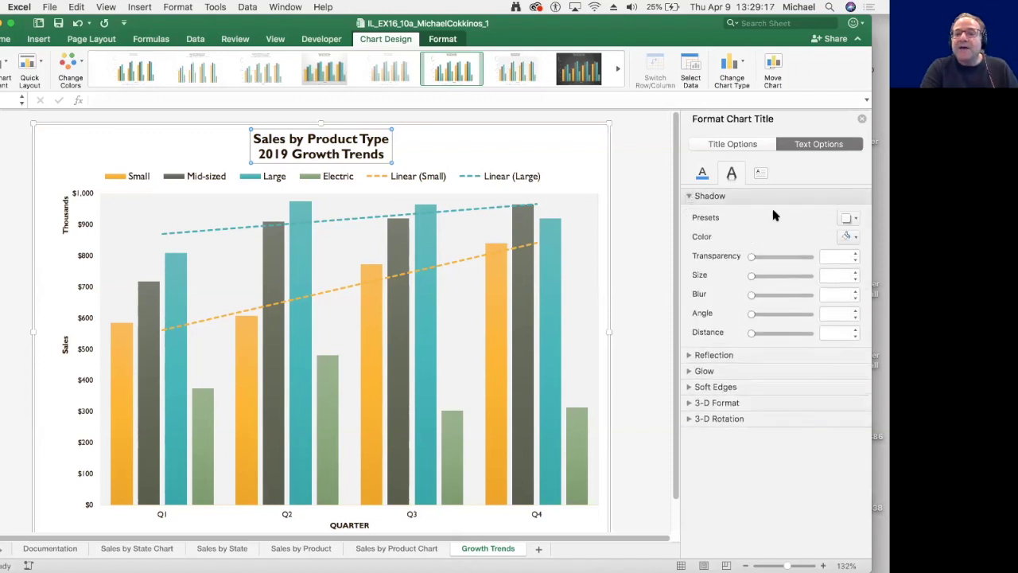
pyautogui.click(848, 218)
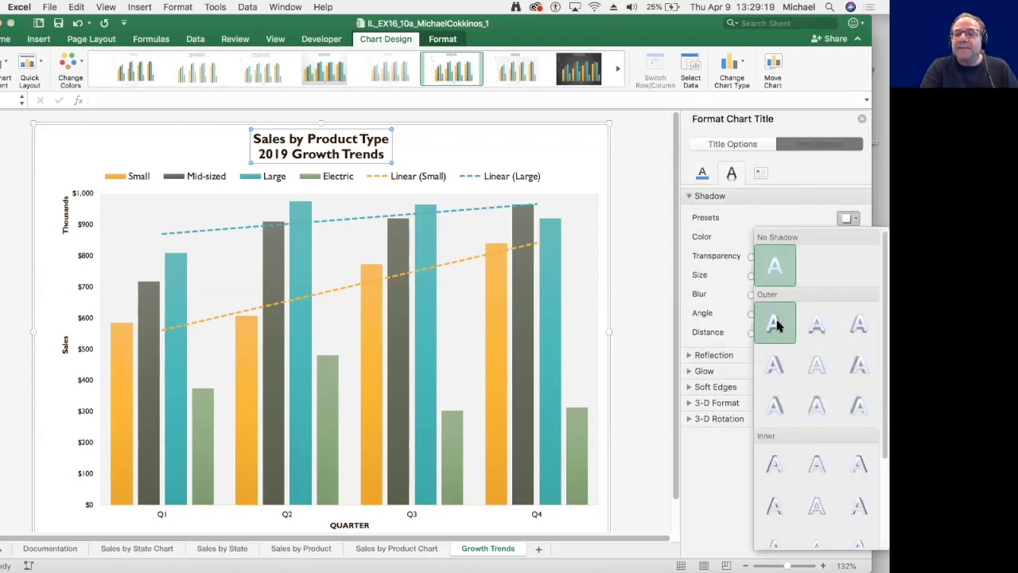
pyautogui.click(776, 324)
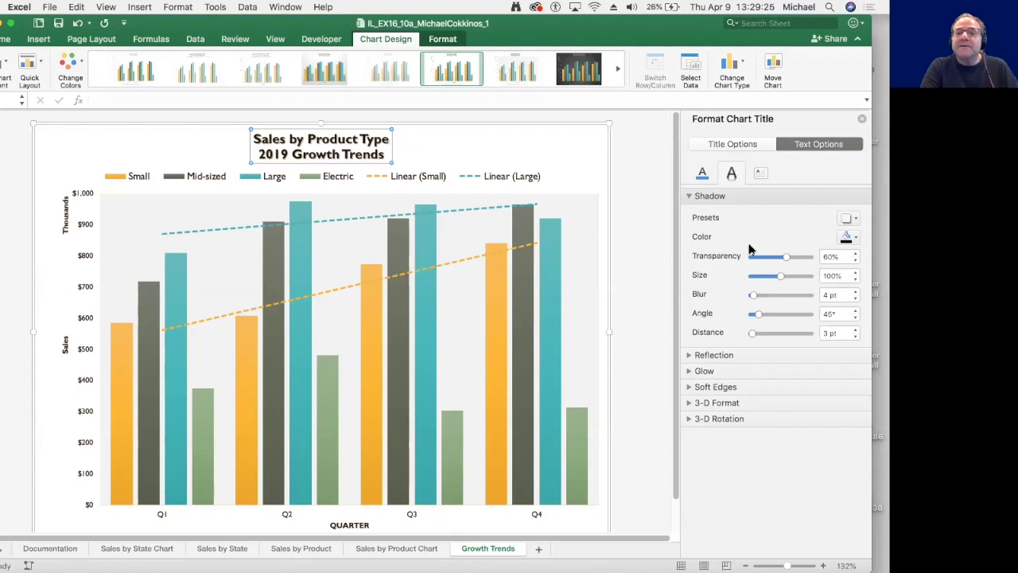
# Step: Change the text fill of the Growth Trends chart title to the orange accent theme color
pyautogui.click(704, 174)
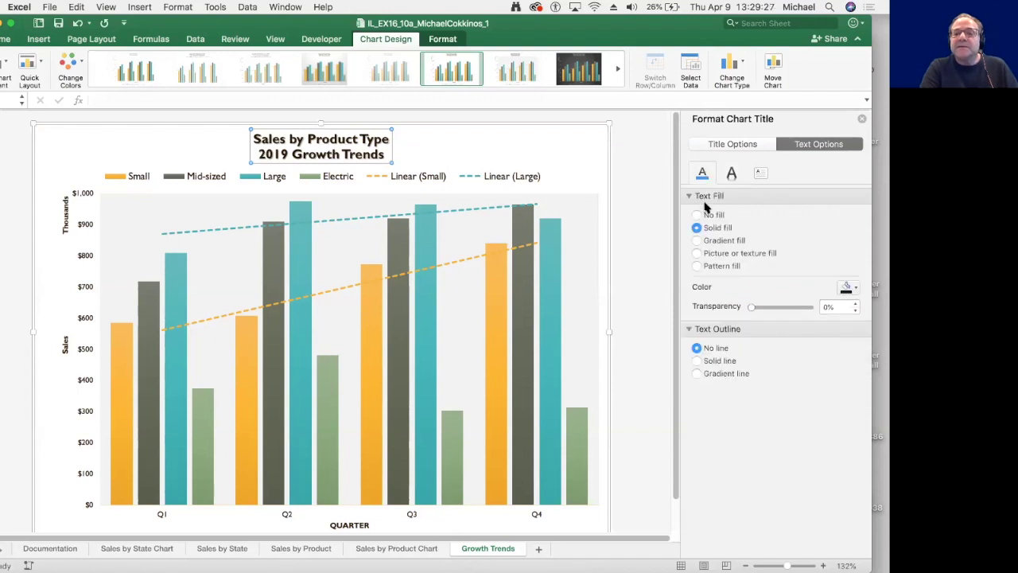
pyautogui.click(852, 289)
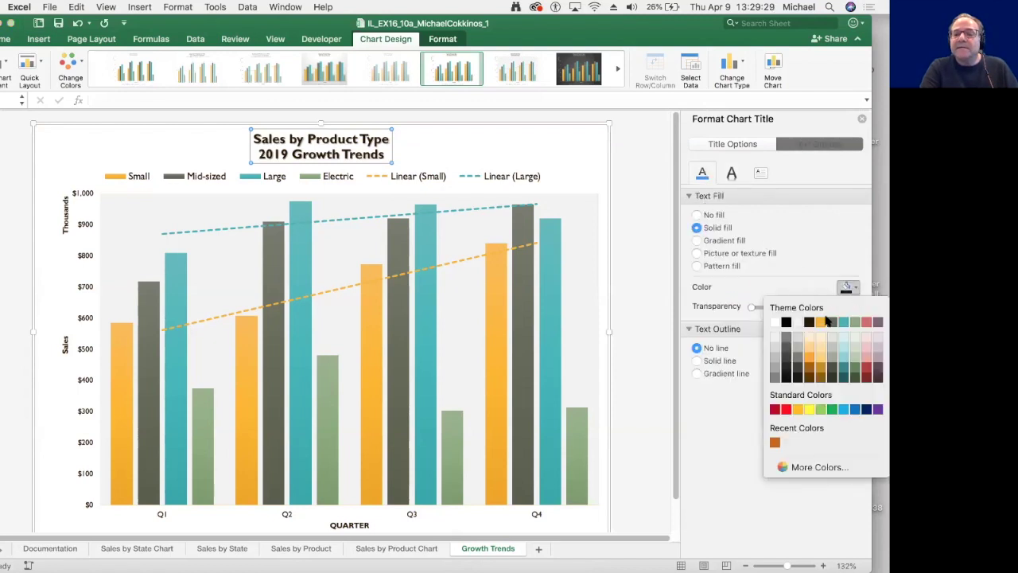
pyautogui.click(821, 322)
pyautogui.click(581, 154)
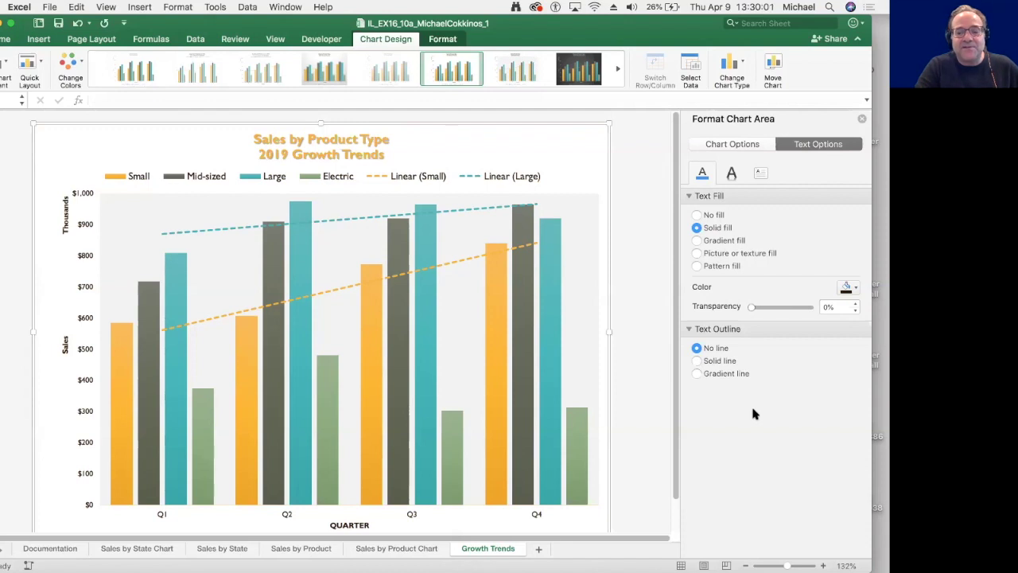
pyautogui.moveTo(741, 560)
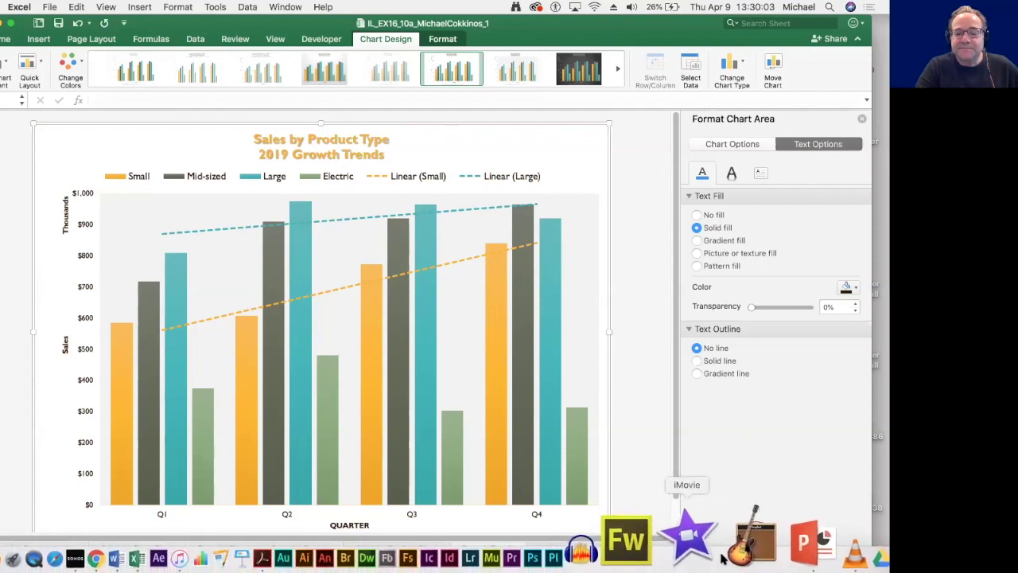